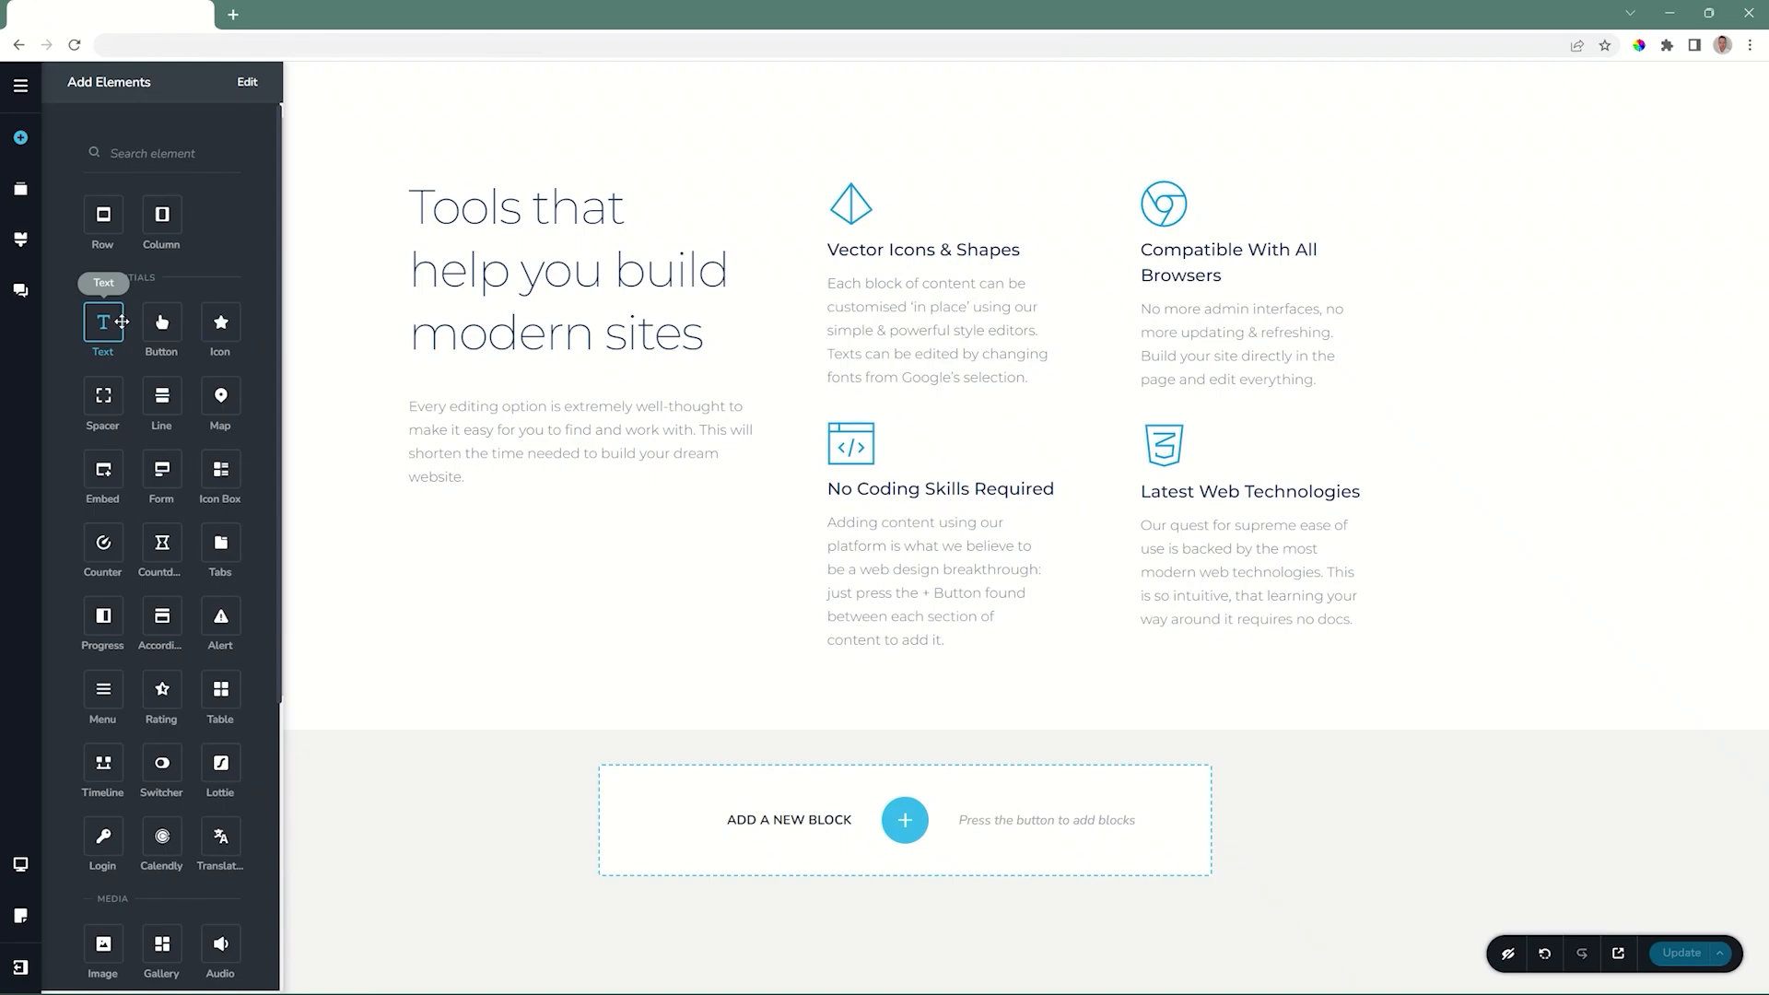
Step: Inspect the large heading and the paragraph below it, including the paragraph's typography presets
click(467, 270)
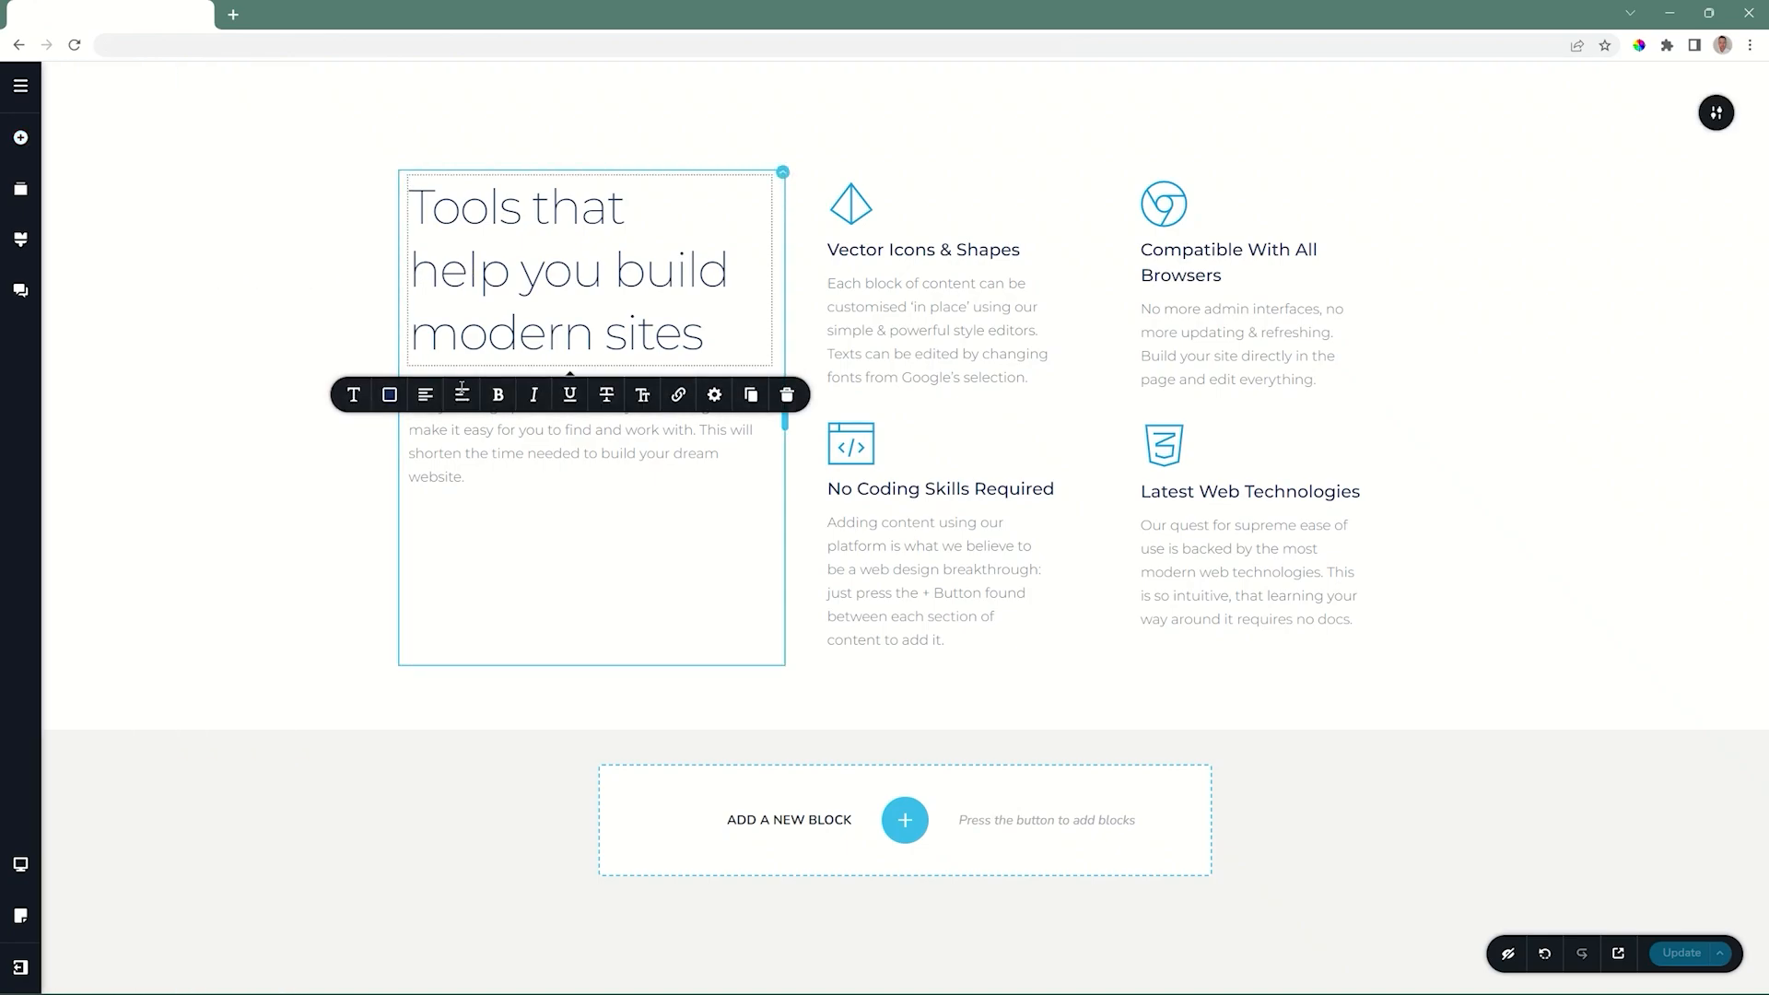
click(482, 454)
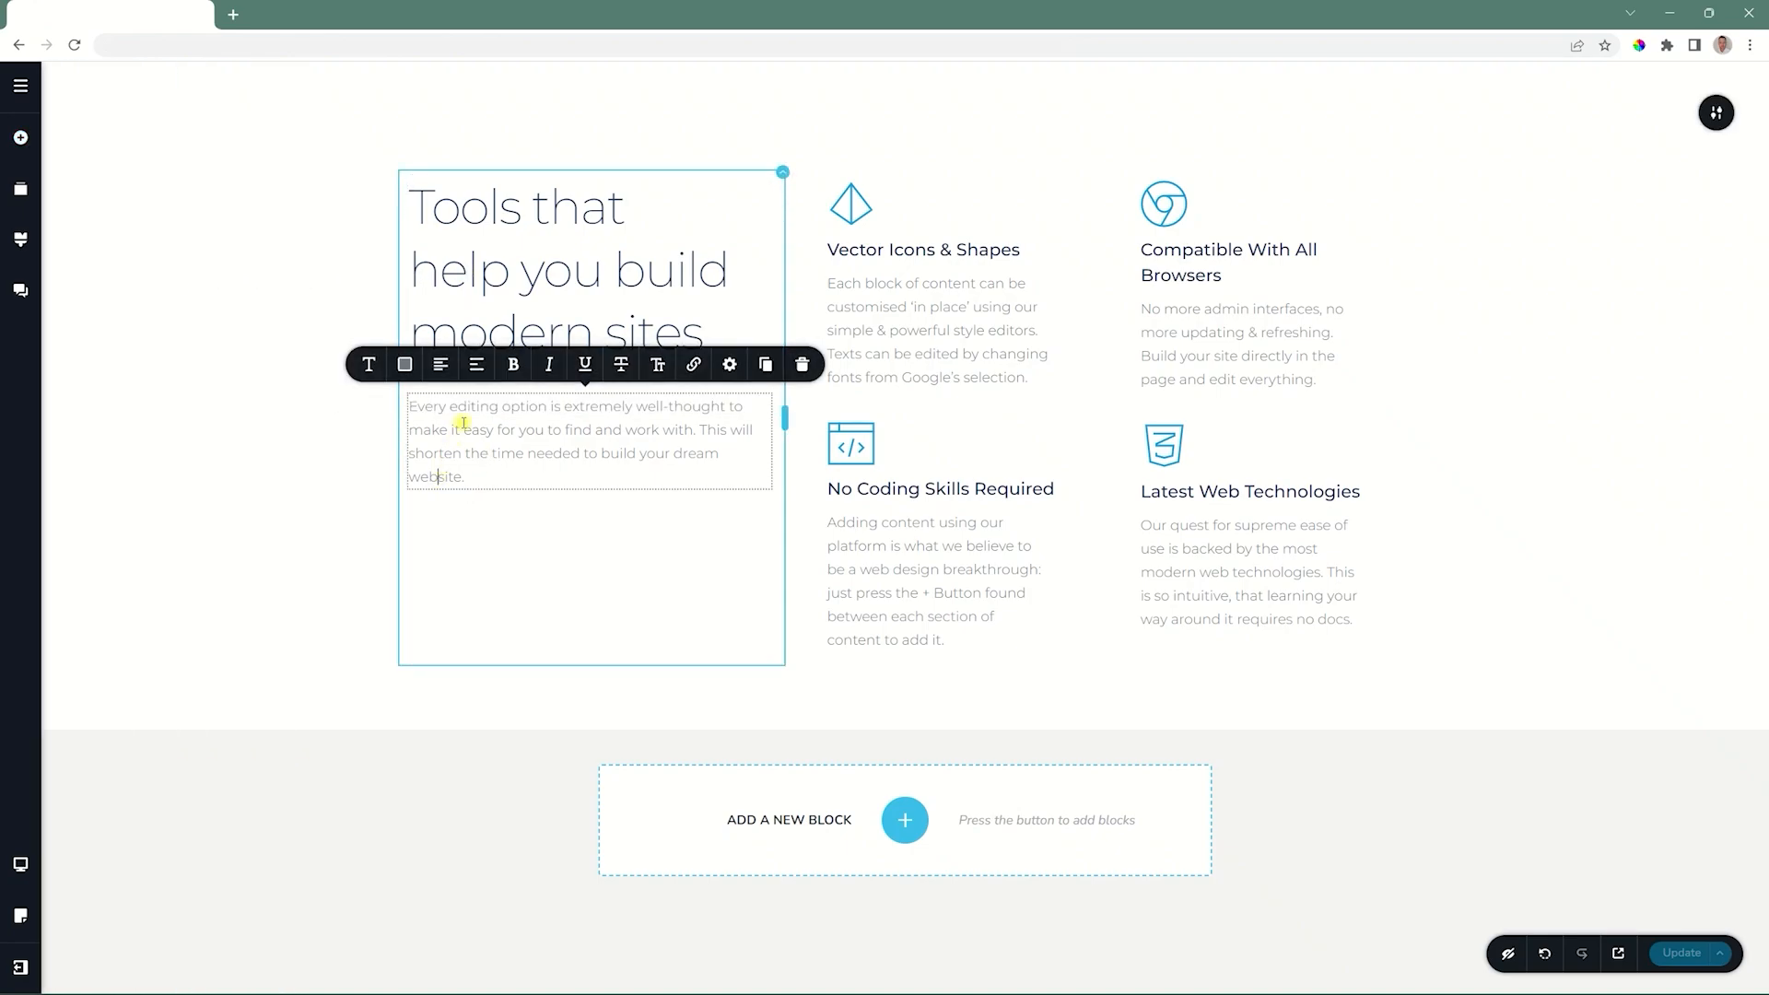
click(368, 364)
click(425, 199)
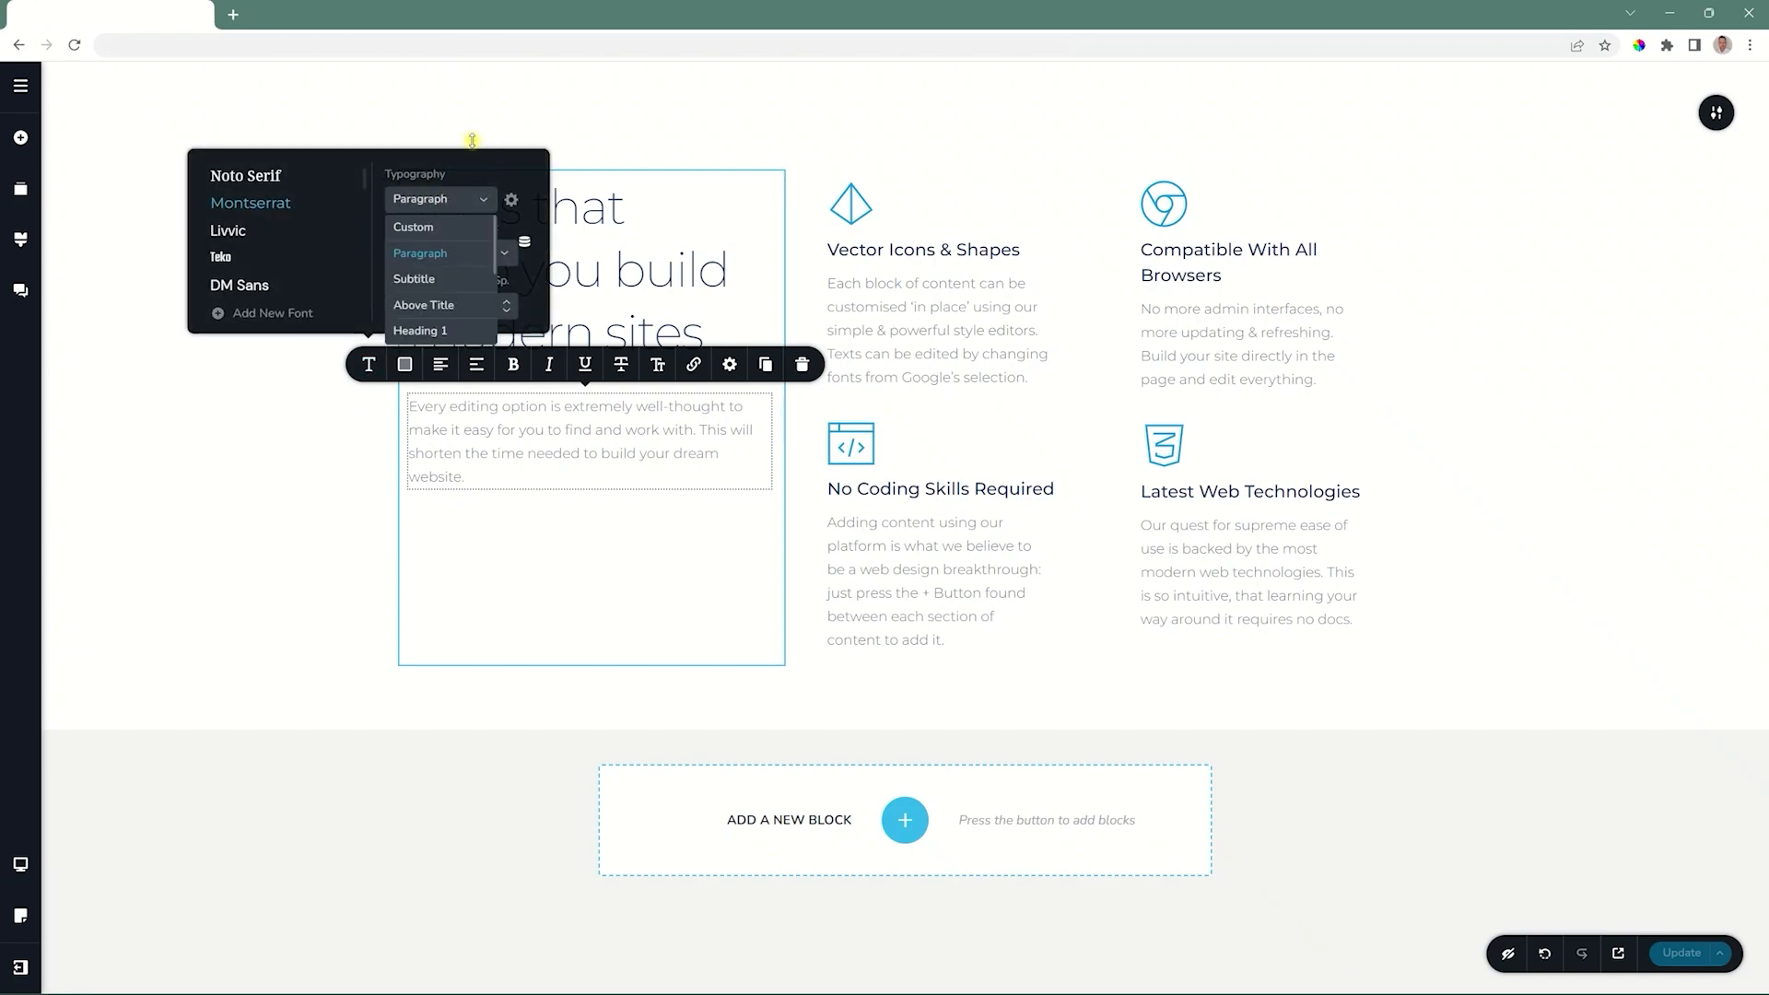
click(18, 241)
click(539, 267)
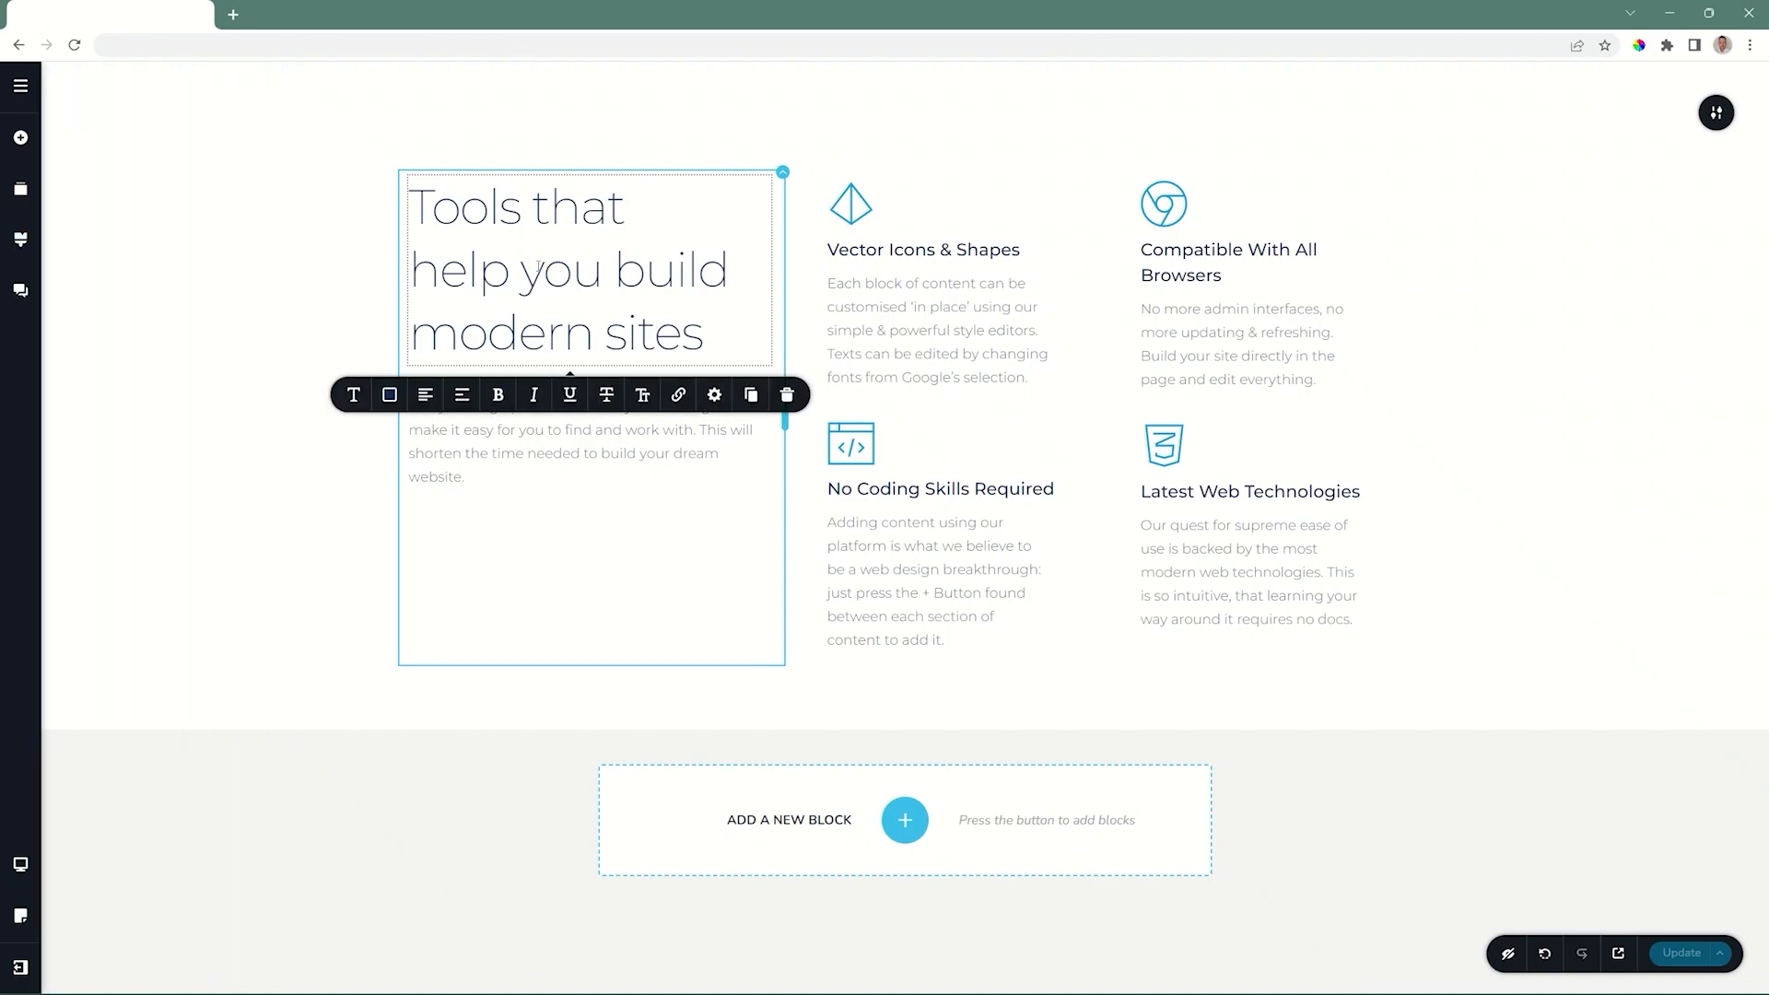
Step: Add a Text element below the paragraph in the first column and replace its dummy text with "Bring in your own text."
click(20, 137)
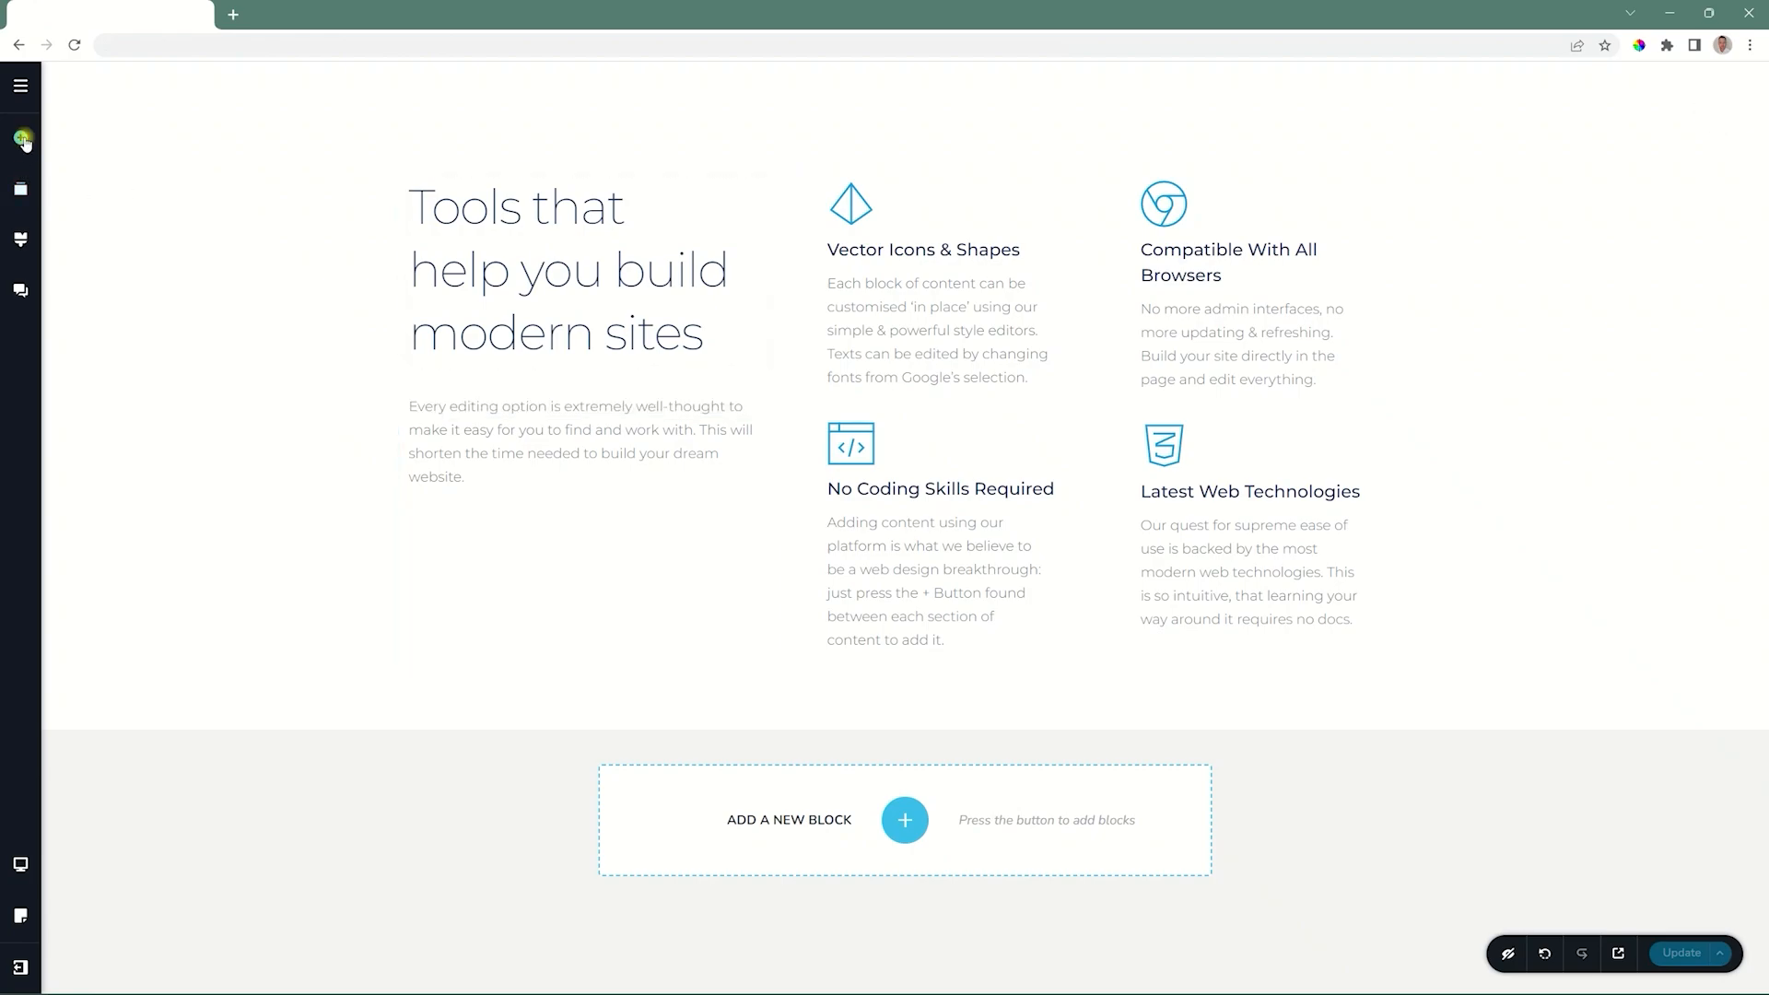
drag(103, 321, 491, 497)
click(484, 535)
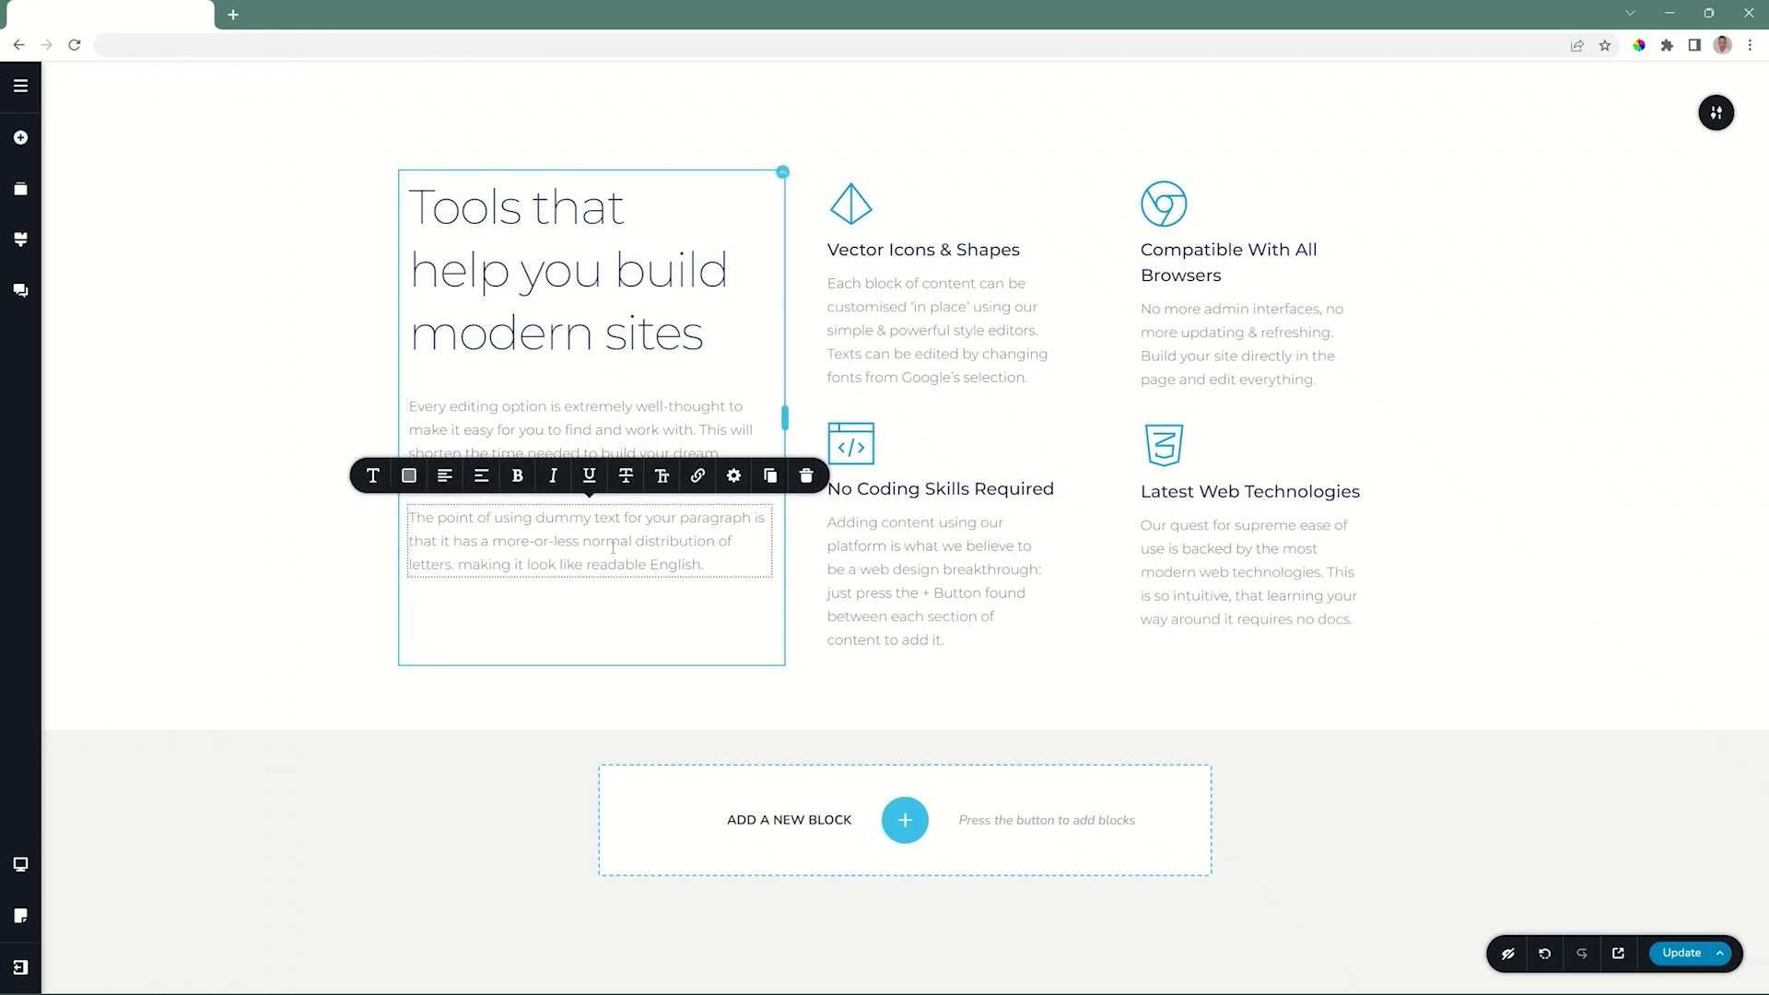
drag(706, 565, 408, 518)
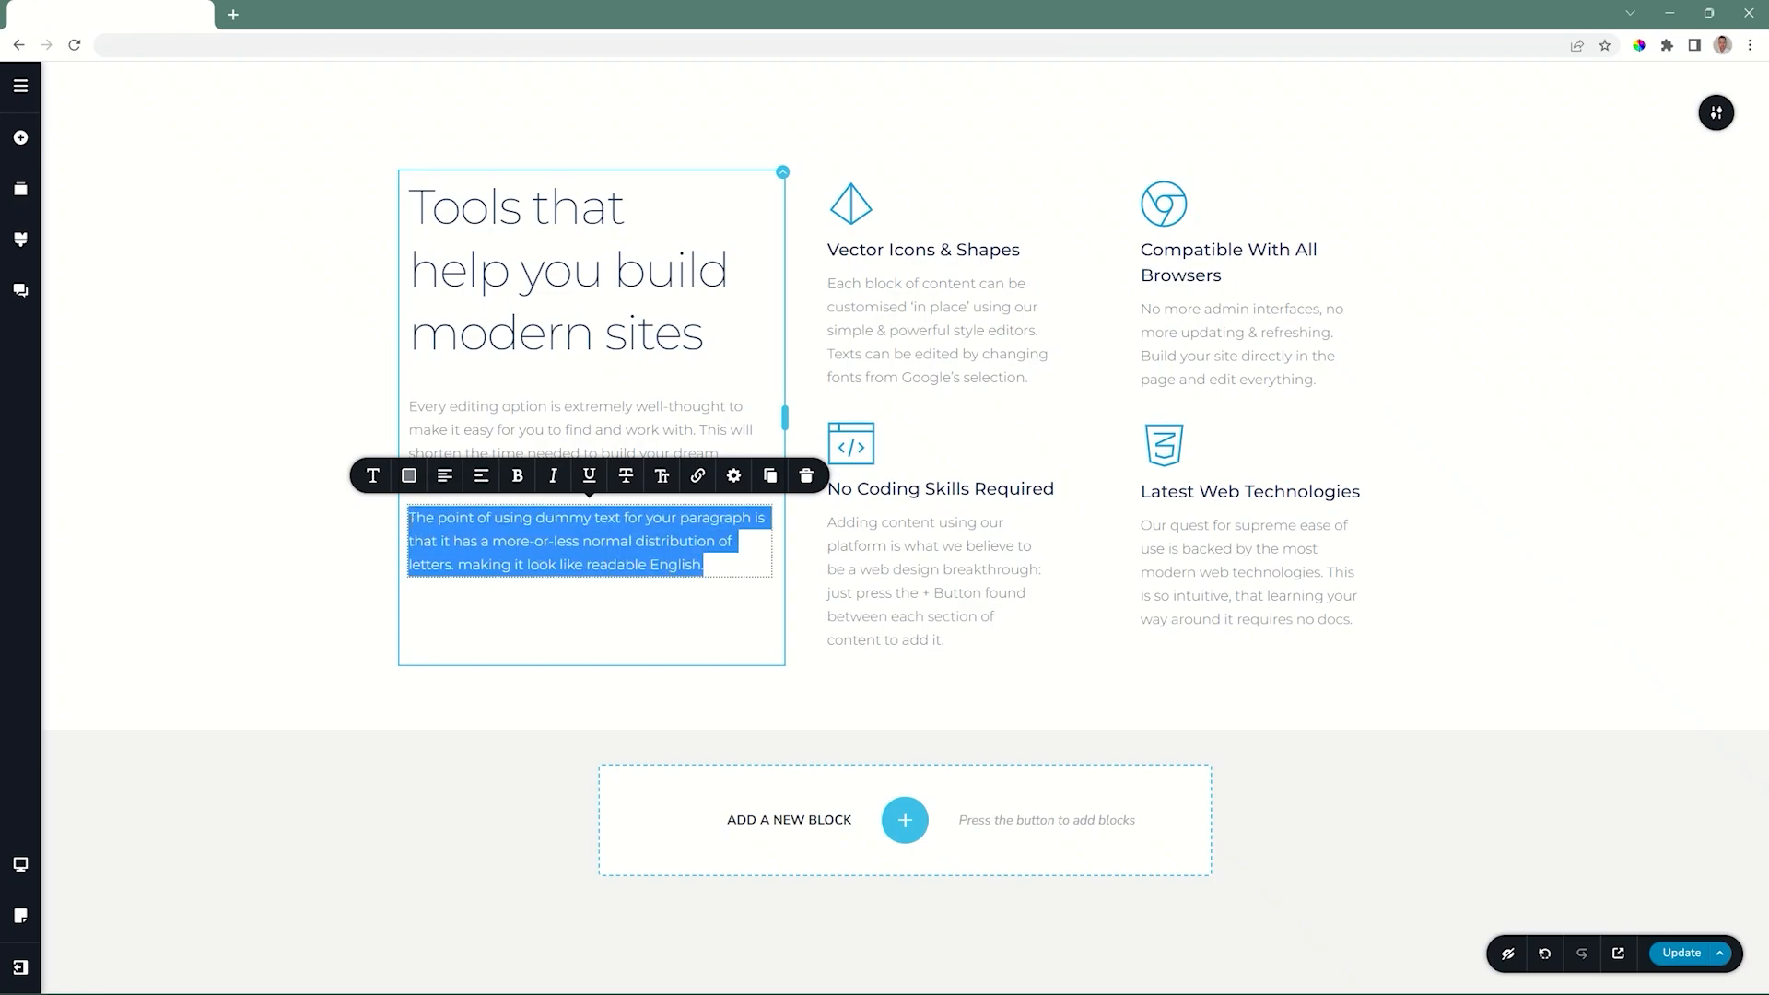
key(BackSpace)
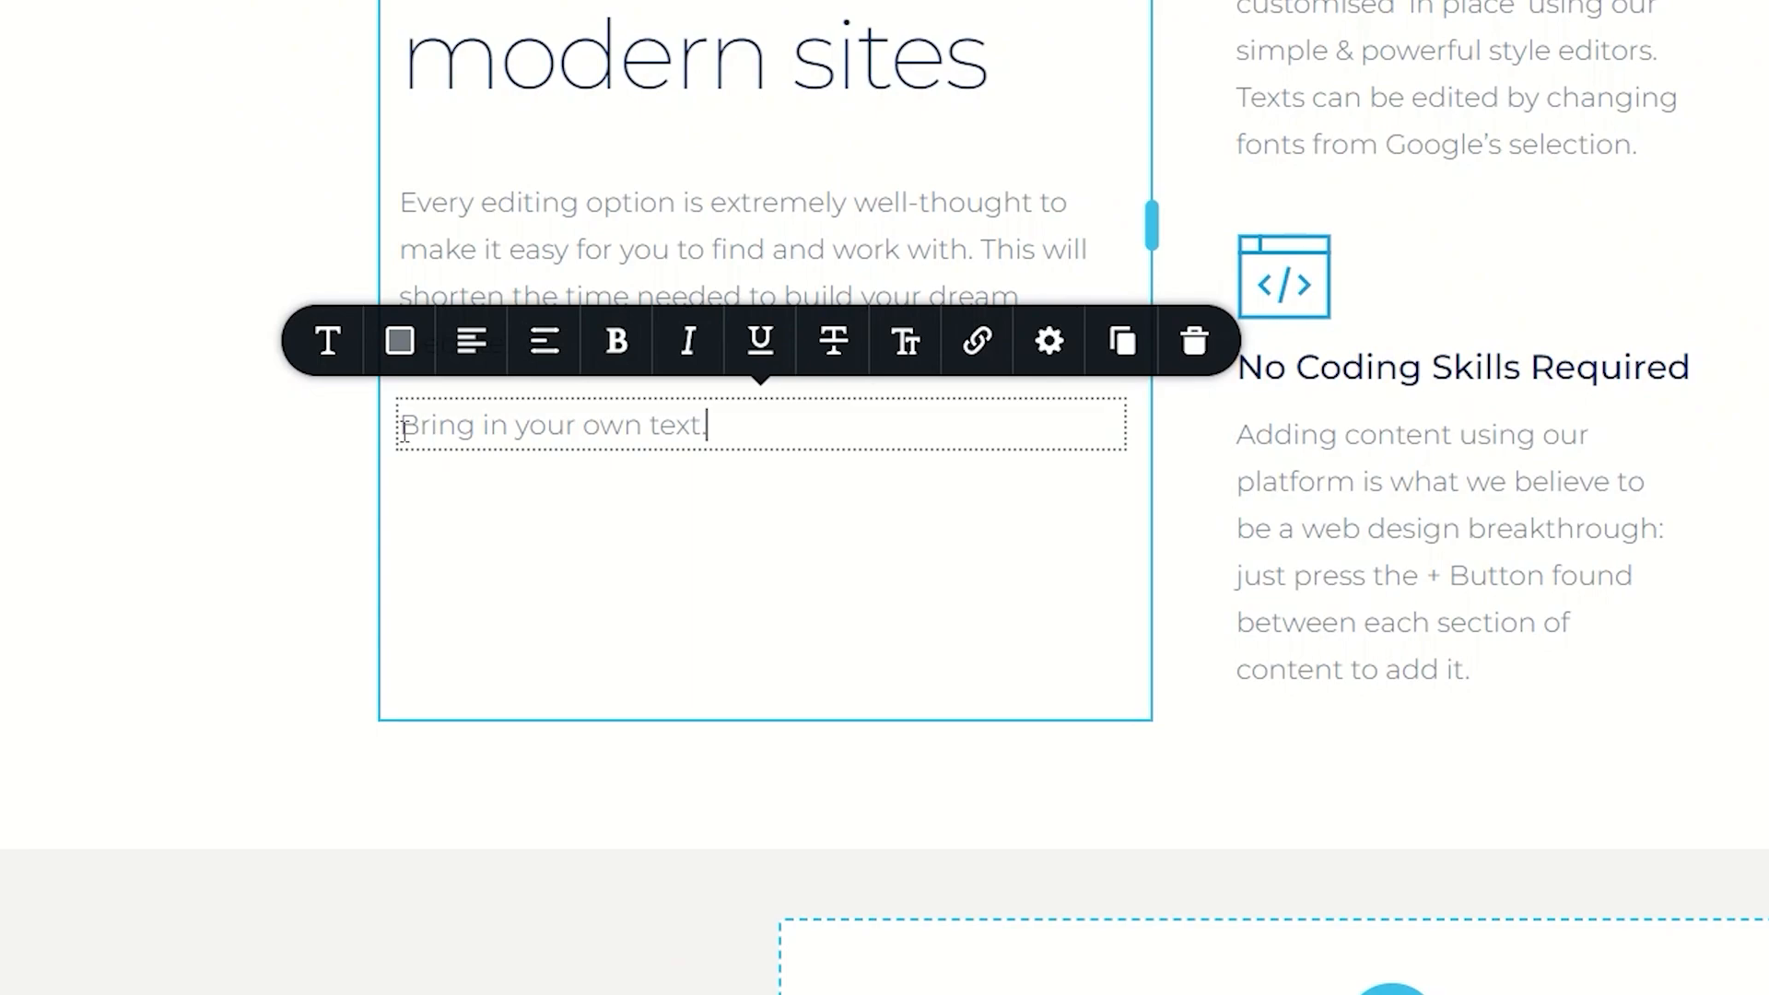
Step: Change the new text's alignment to justified
click(473, 343)
click(472, 343)
click(473, 343)
Step: Try bold, italic, underline, strikethrough and uppercase on the new text, turning each one off again
click(617, 342)
click(616, 343)
click(688, 343)
click(683, 341)
click(747, 343)
click(748, 343)
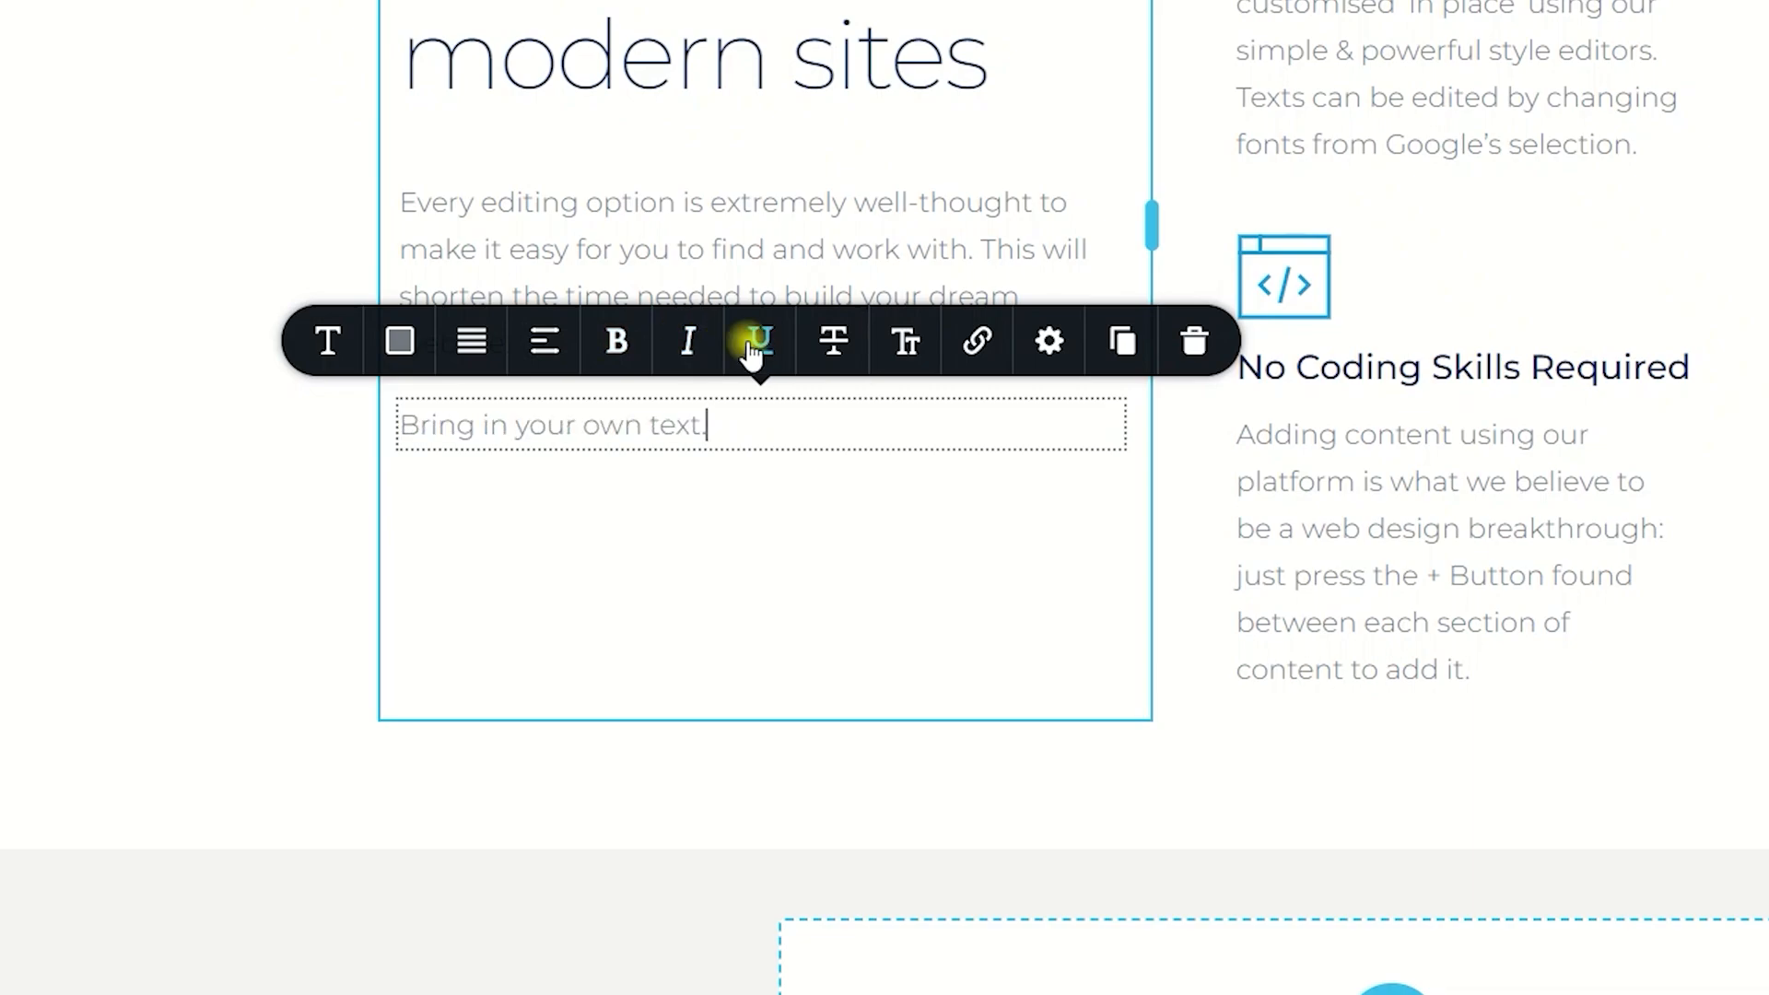
click(833, 343)
click(836, 345)
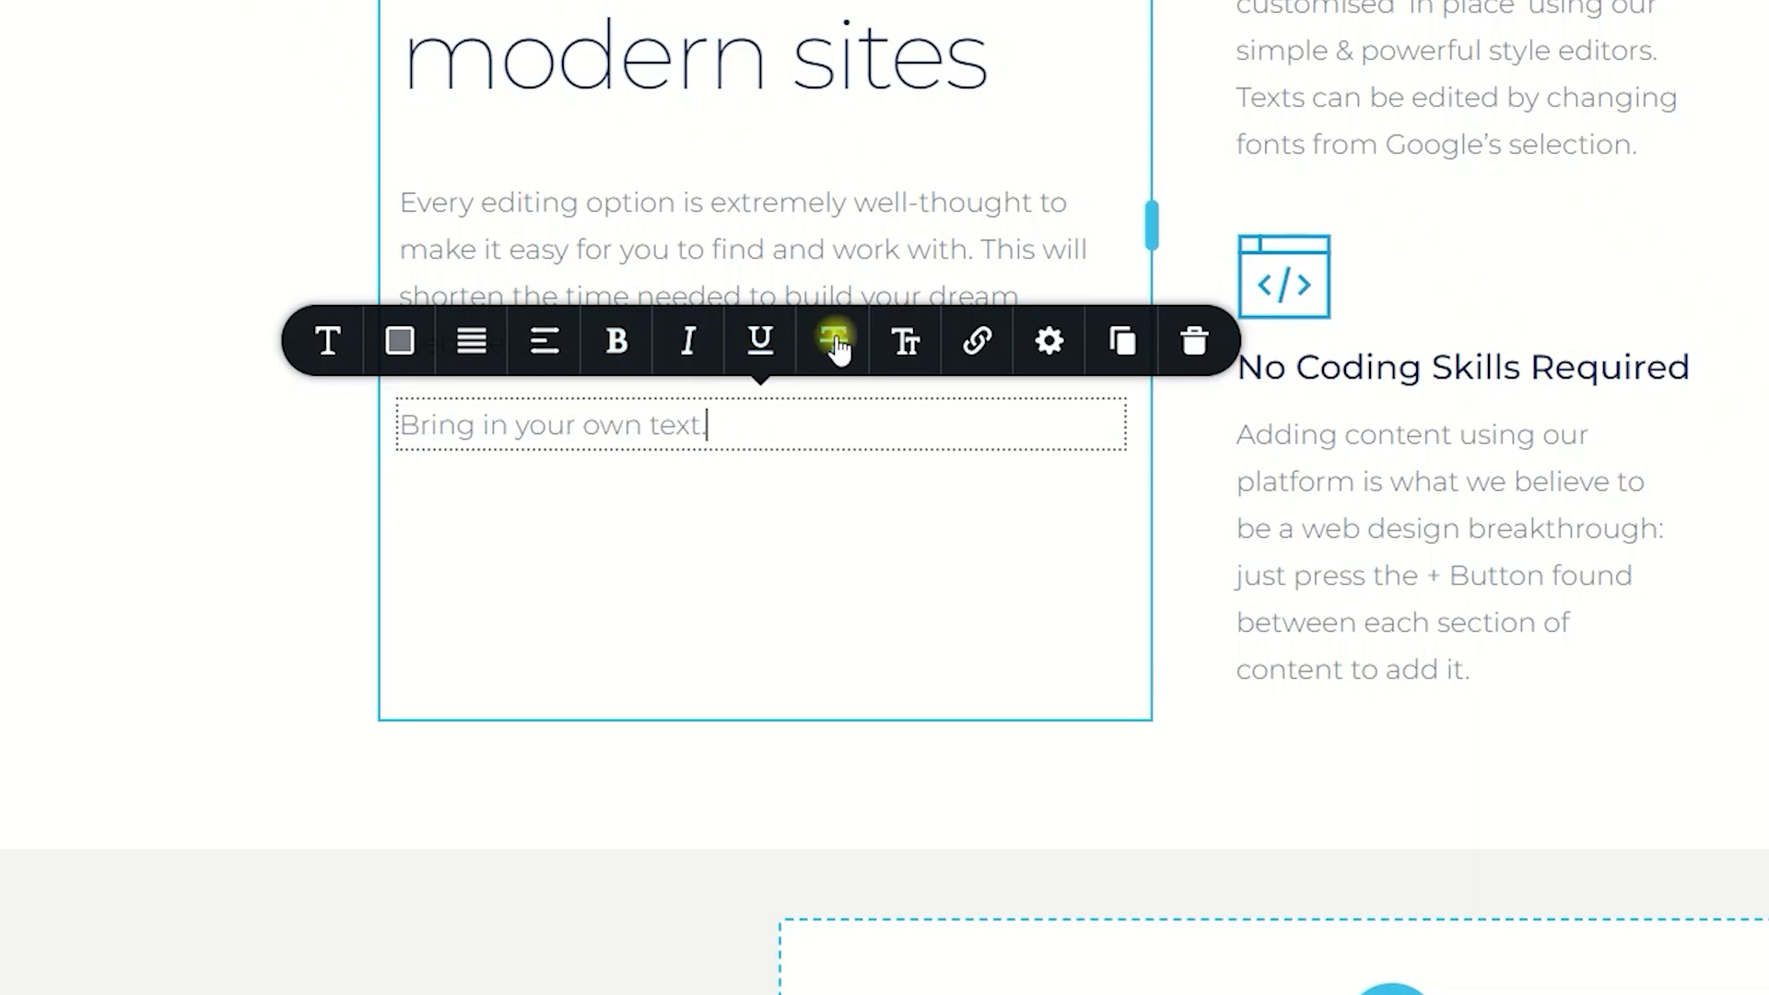
click(910, 345)
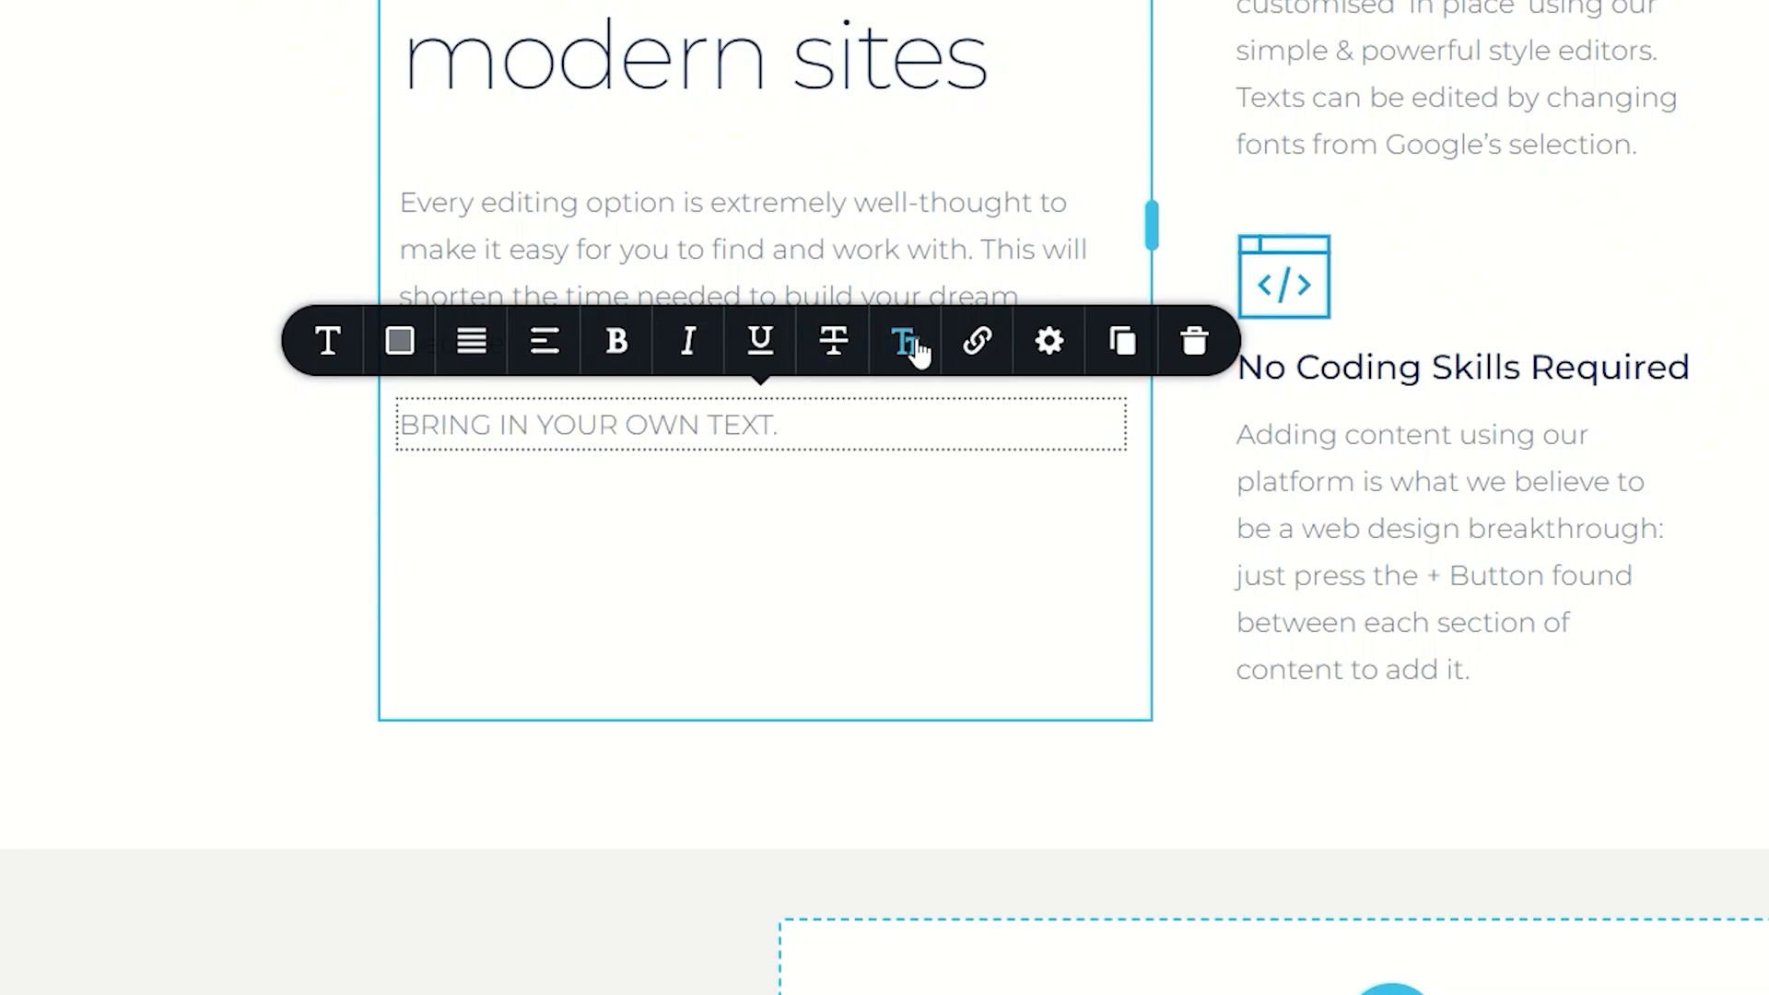
click(915, 346)
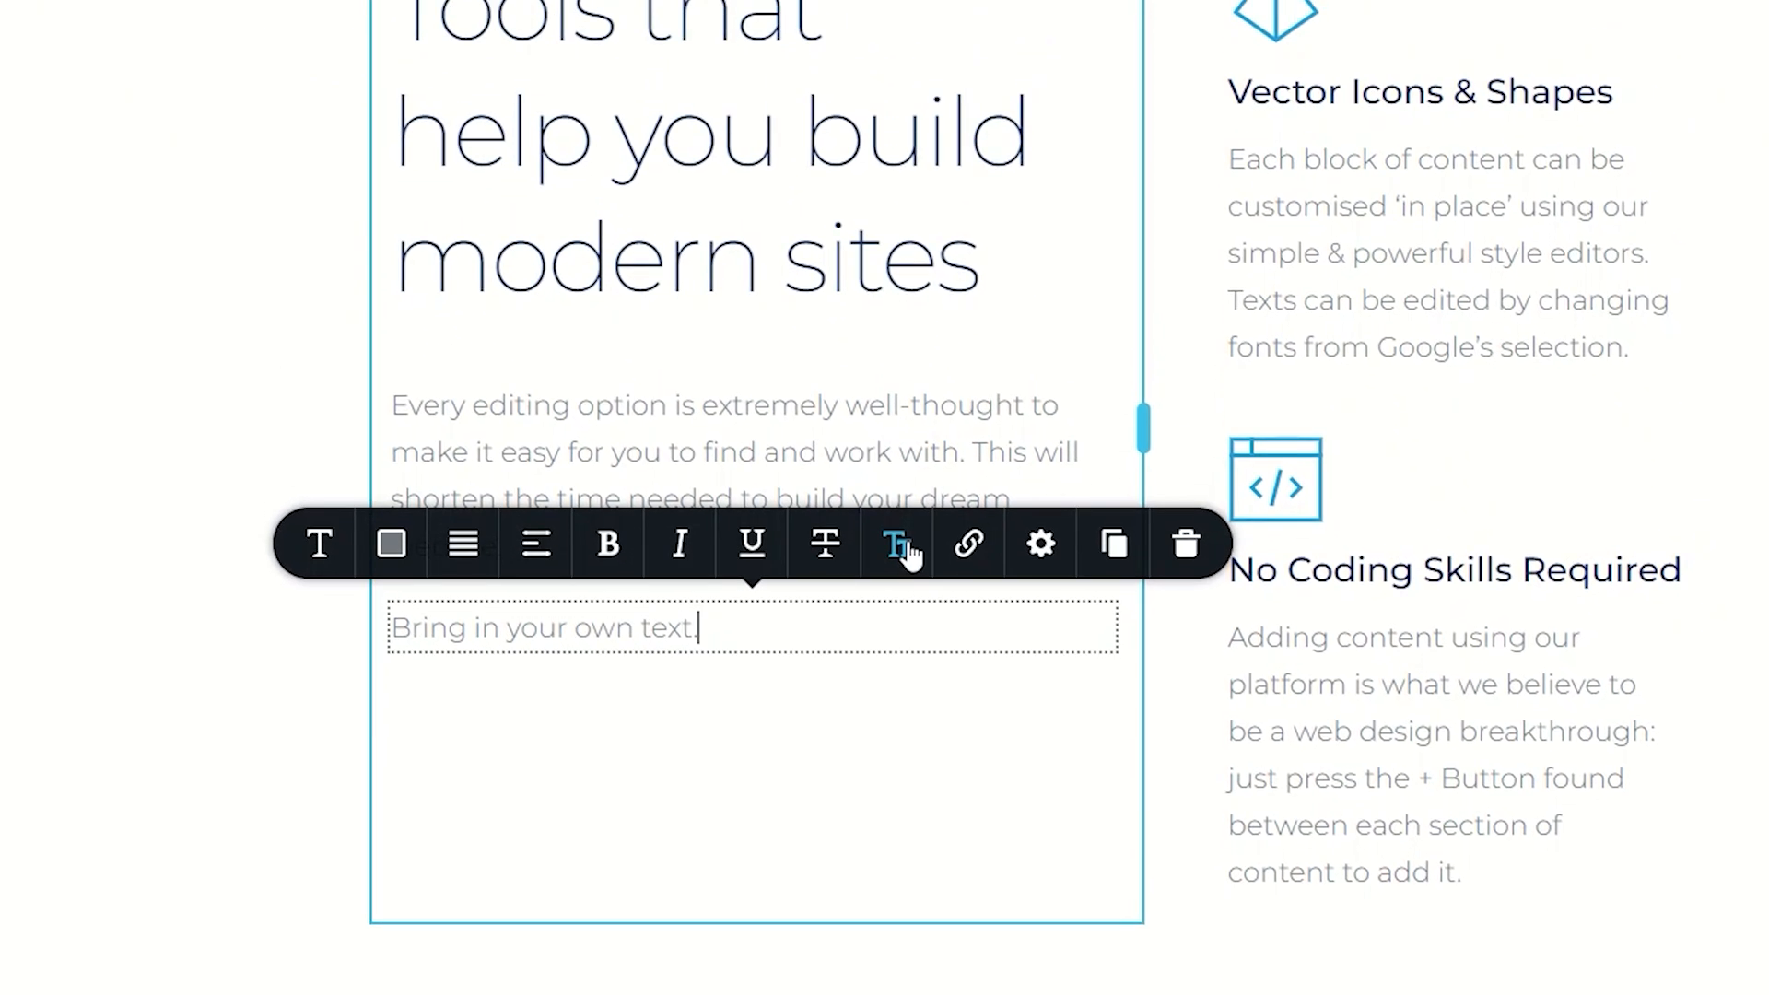
Step: Review the new text's link options, covering the URL, File and Popup link types
click(968, 543)
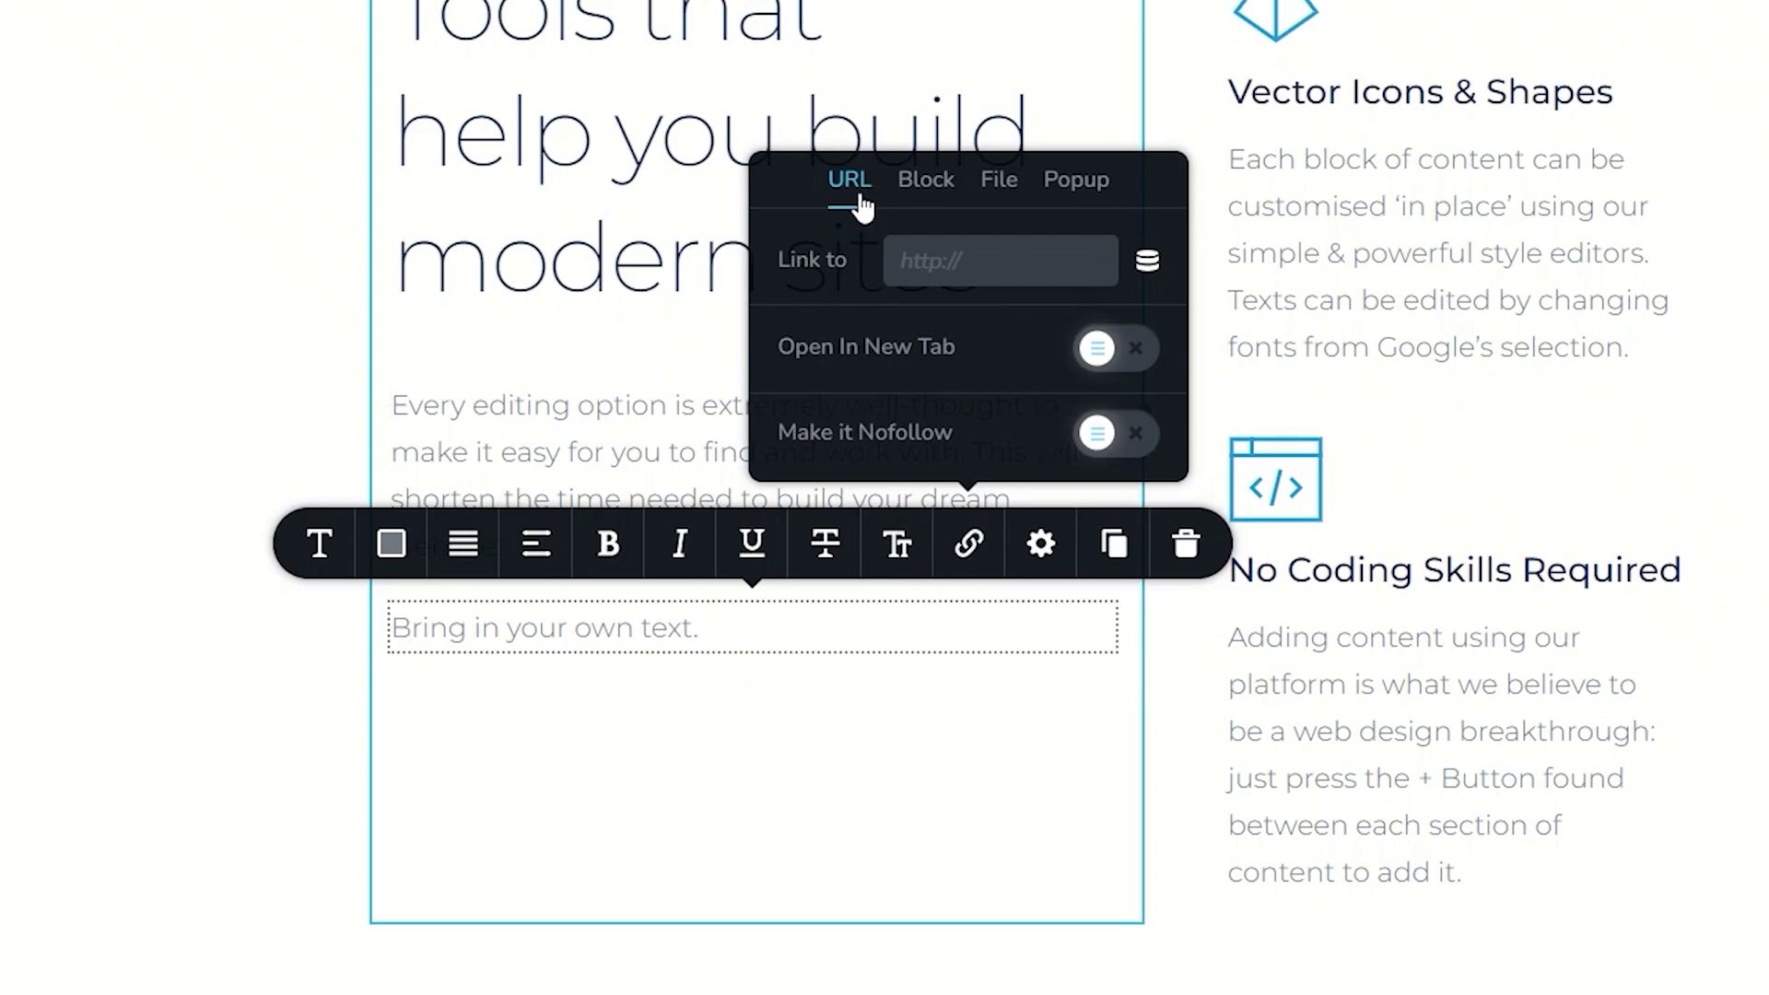
click(1011, 186)
click(1074, 321)
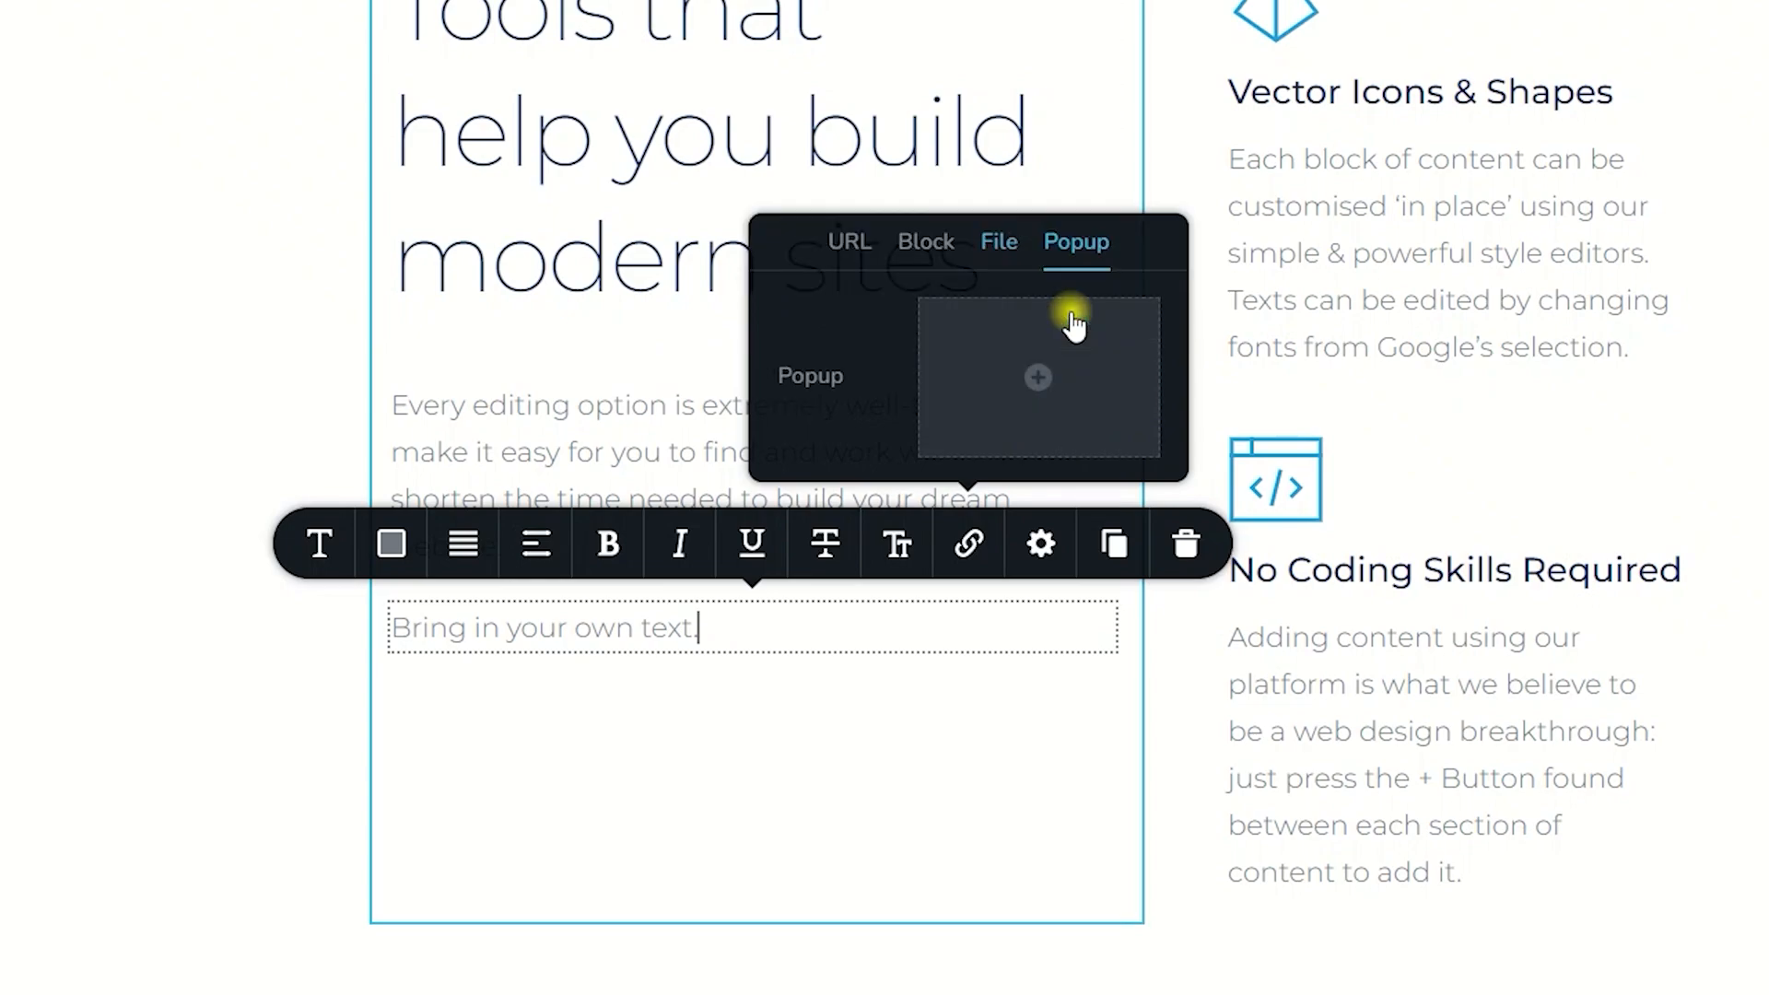
click(846, 244)
Step: Select only the words "own text" and view their link settings, then select the whole line and deselect it
drag(575, 630, 695, 629)
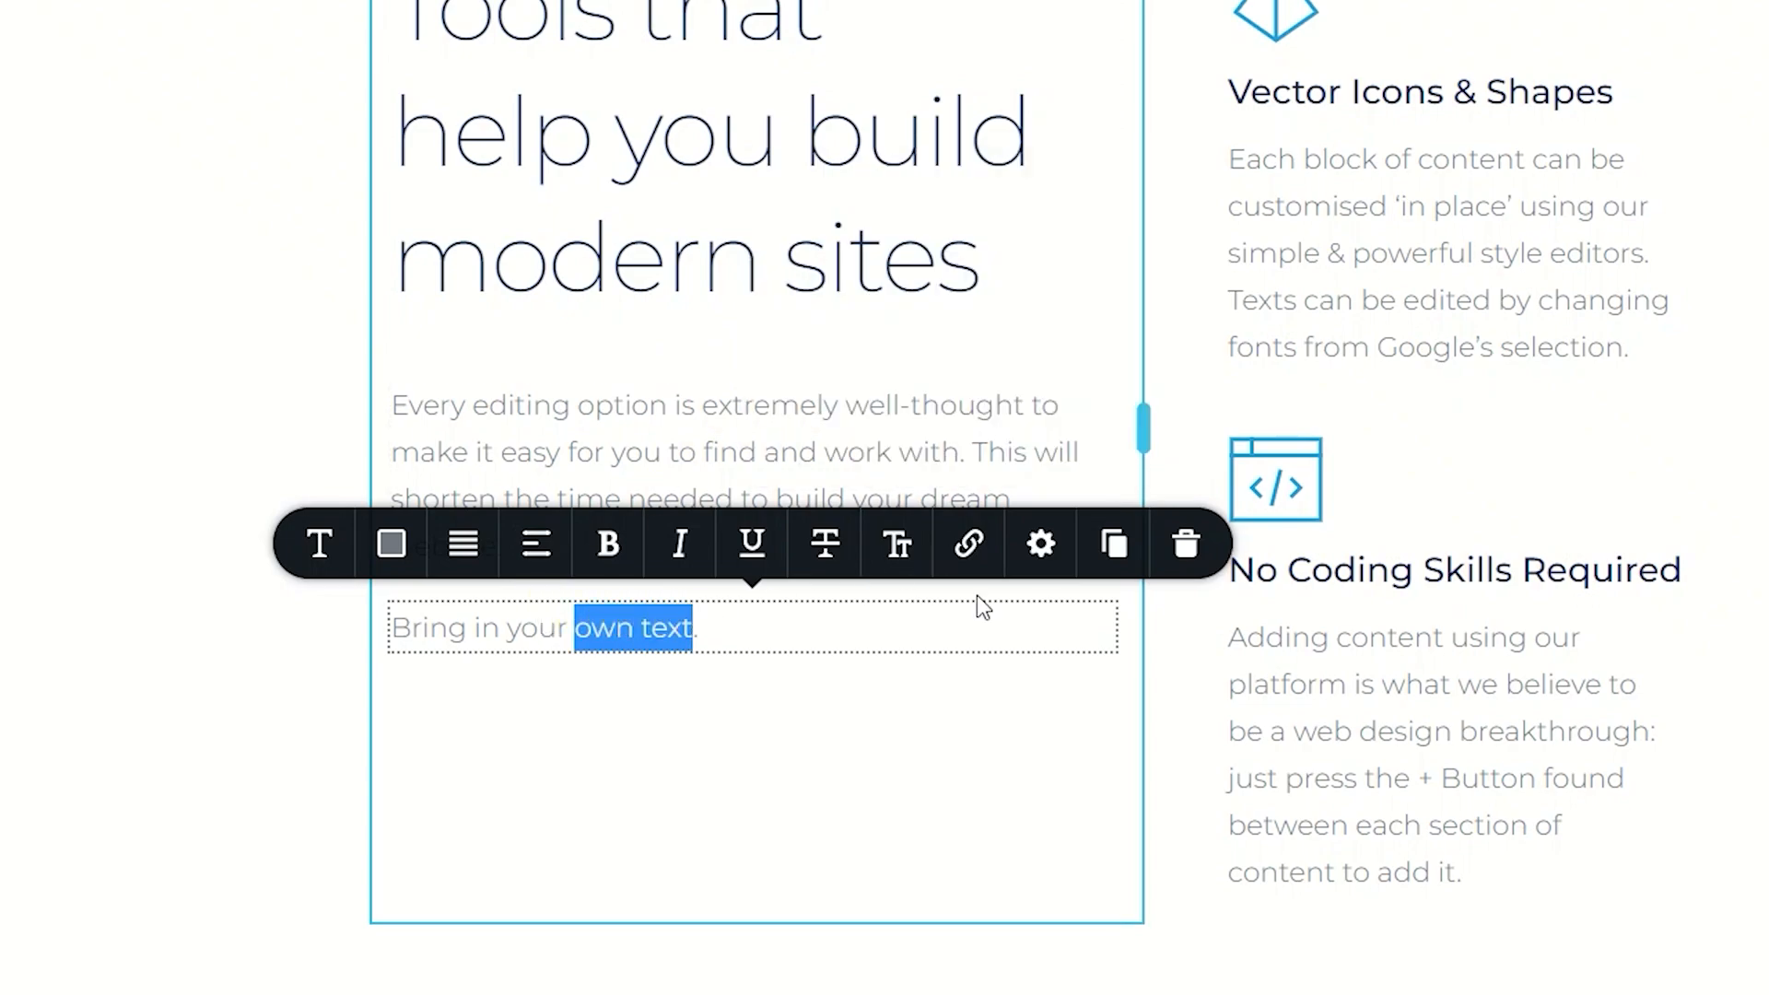
click(970, 543)
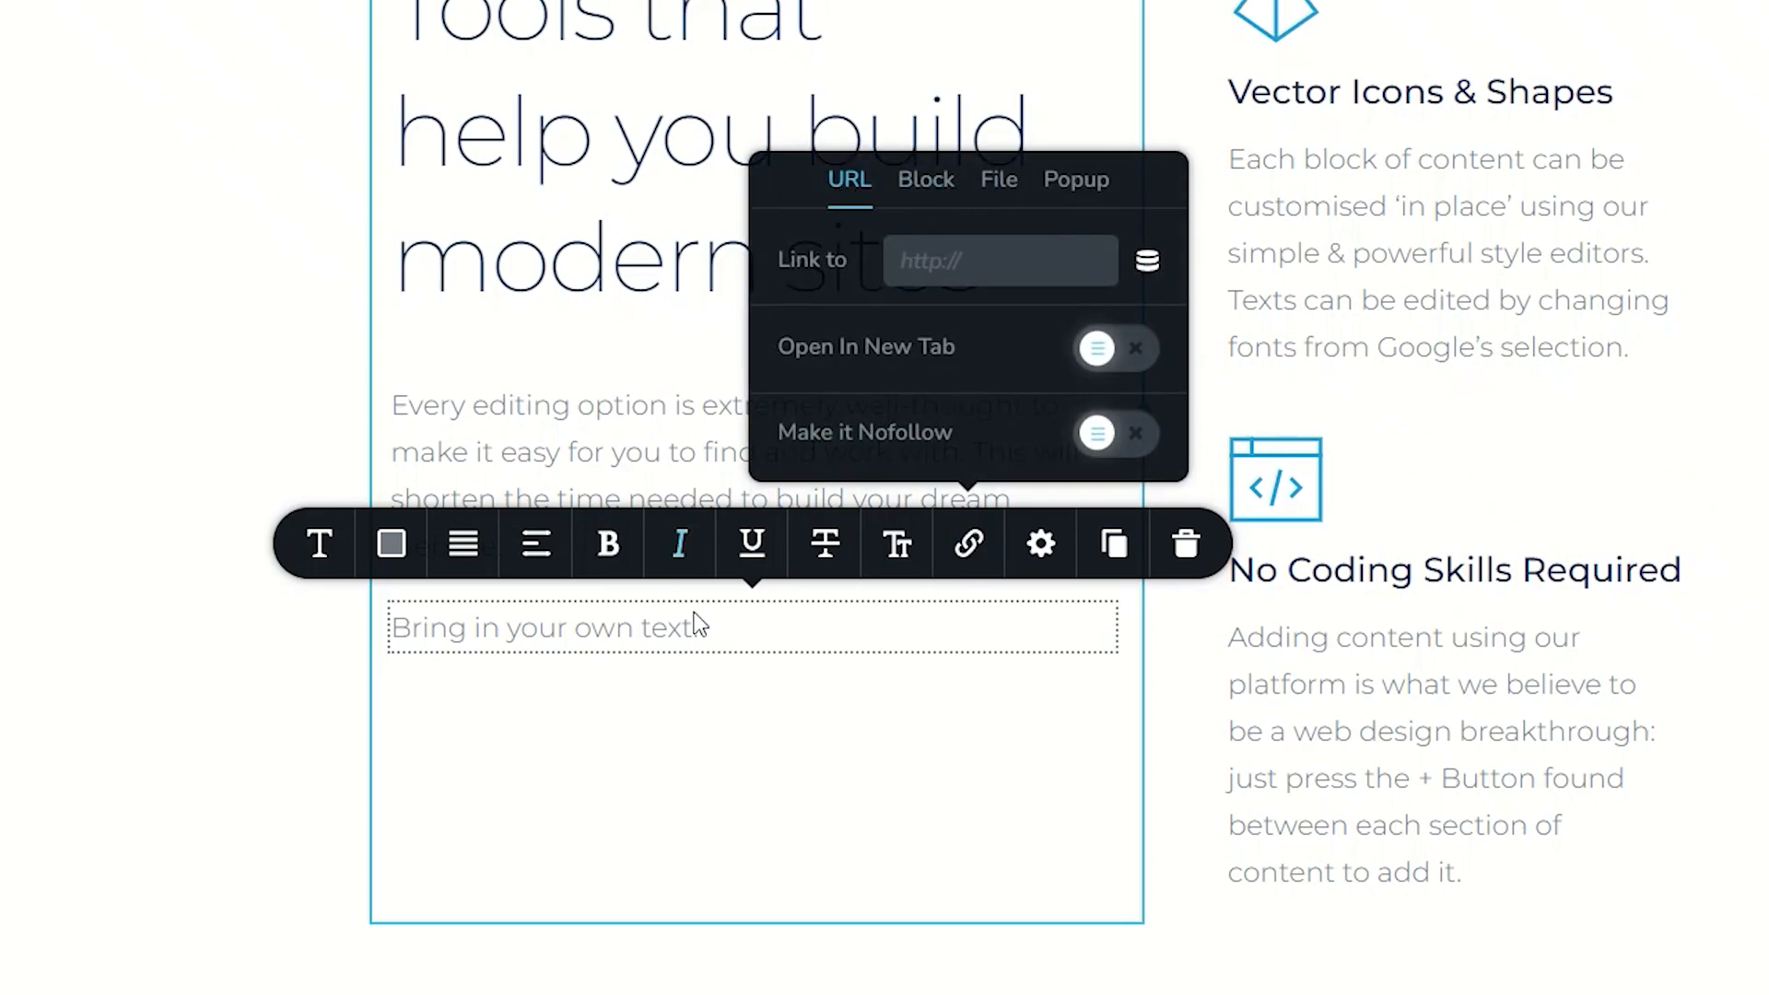
click(722, 631)
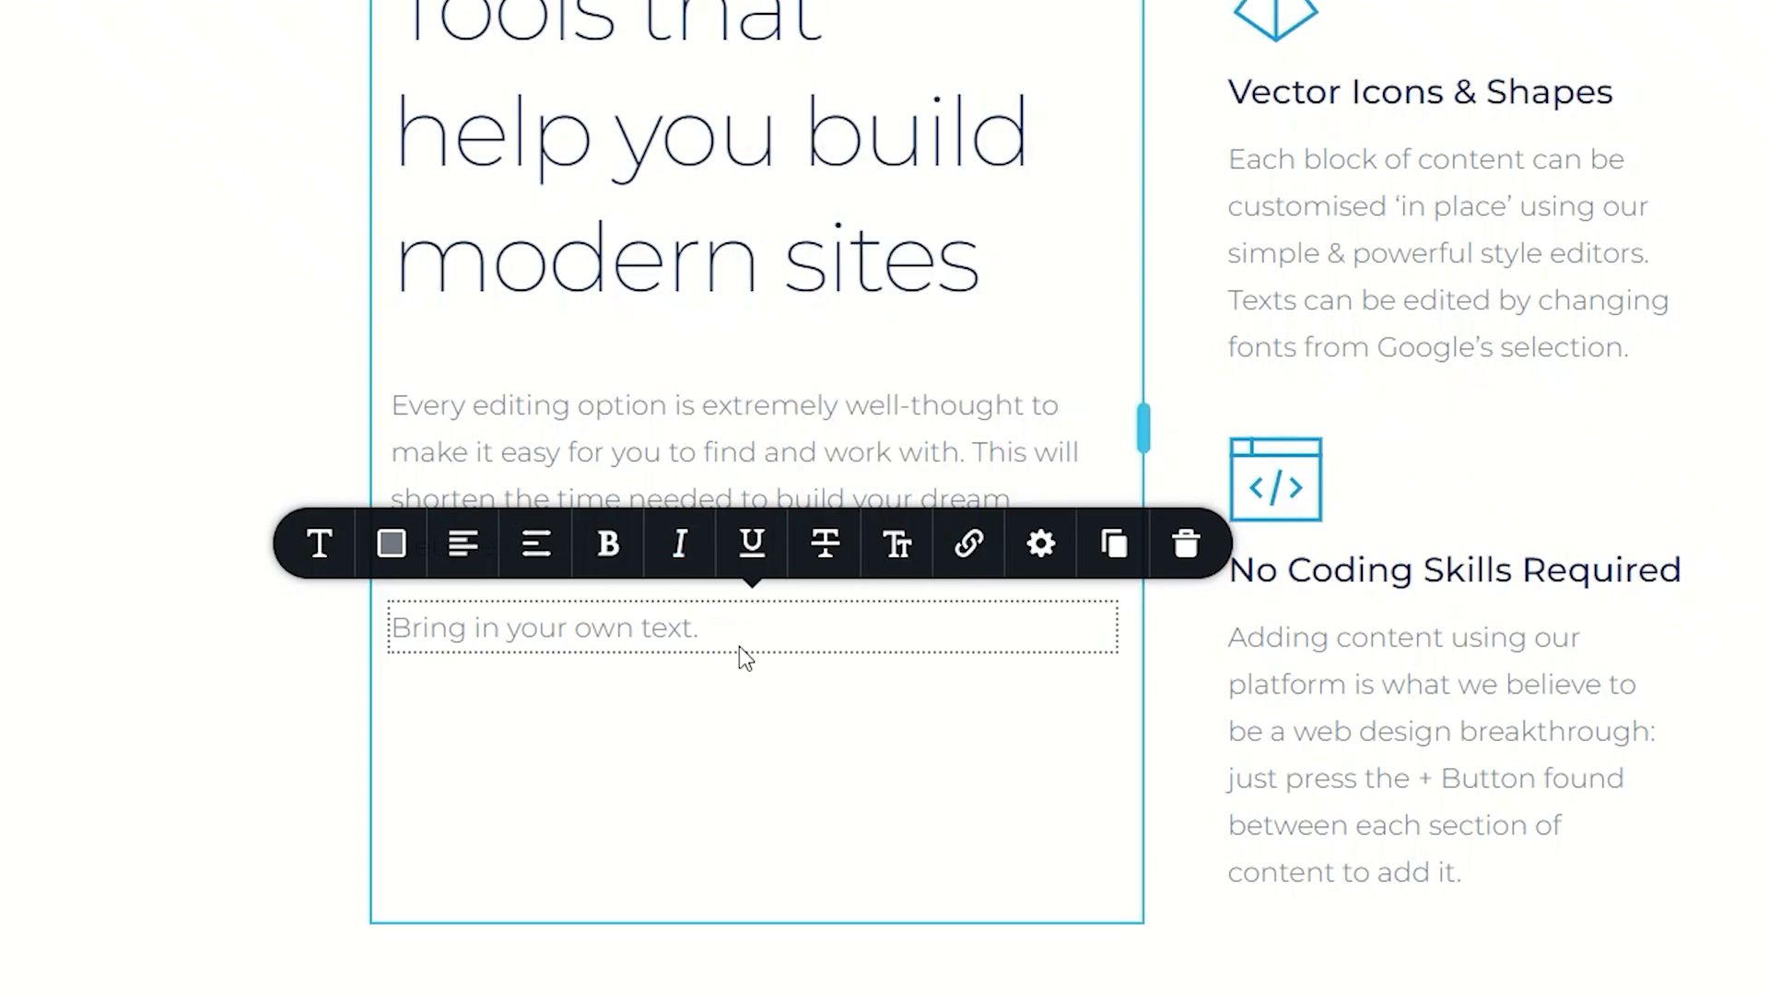
triple_click(701, 632)
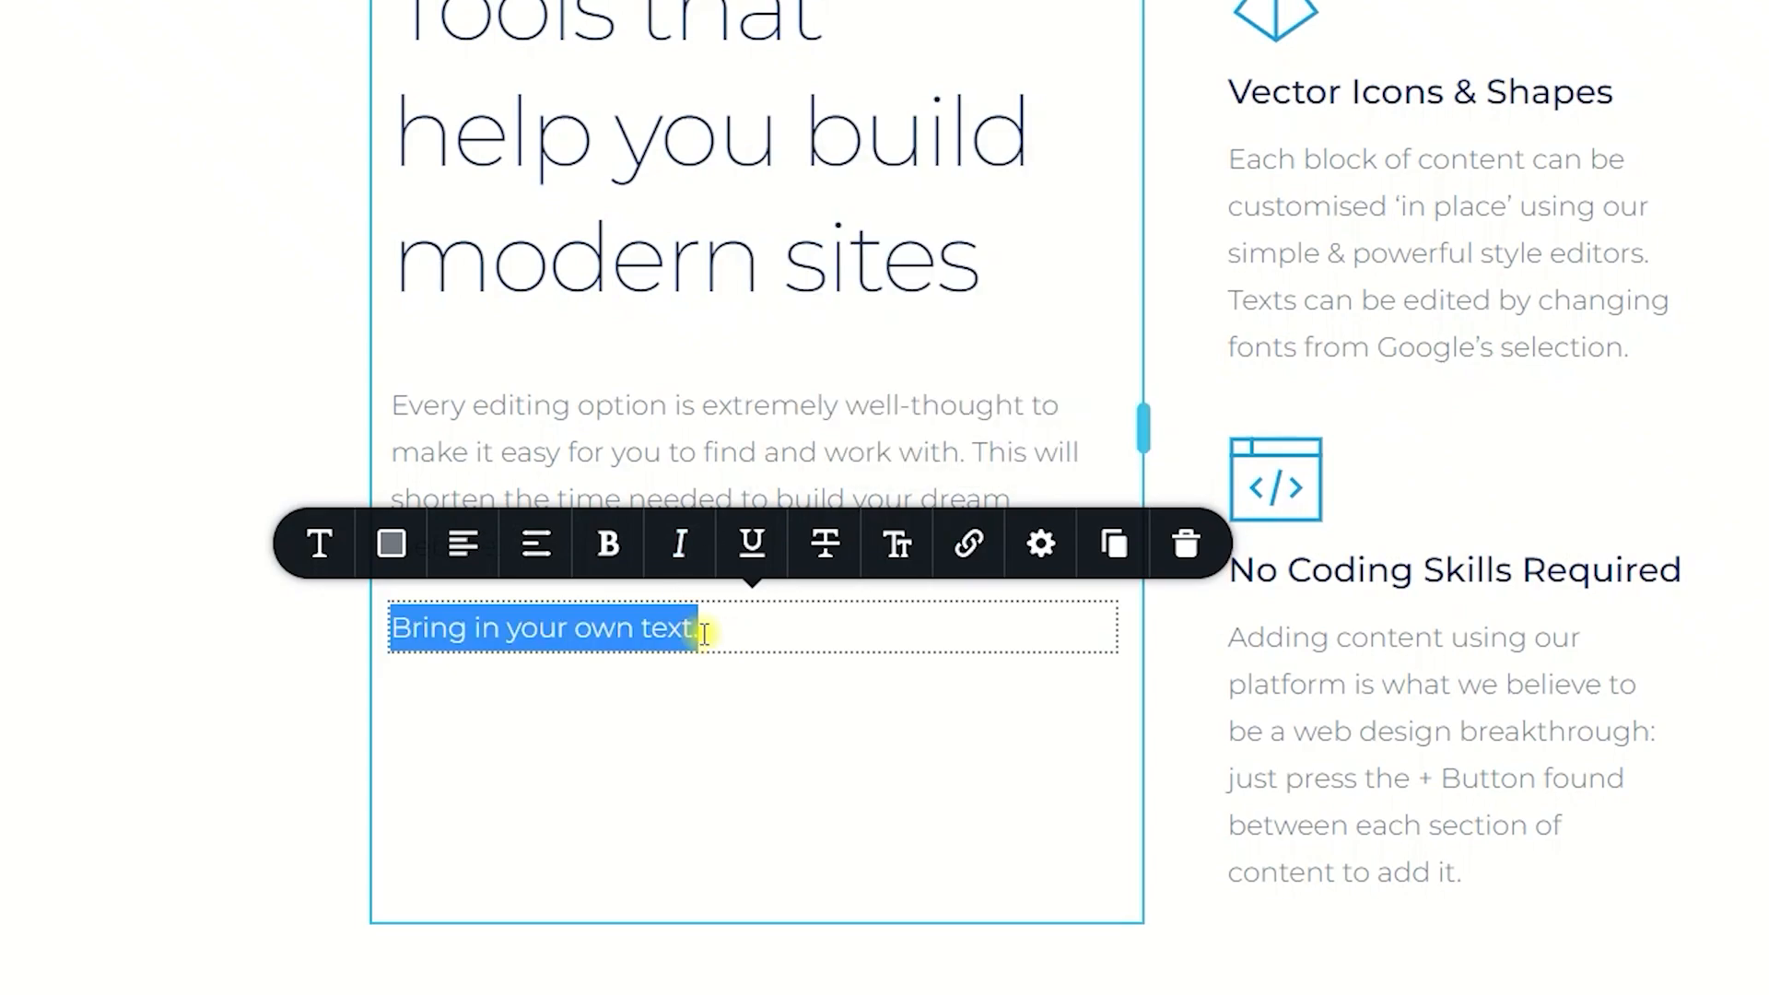
click(725, 632)
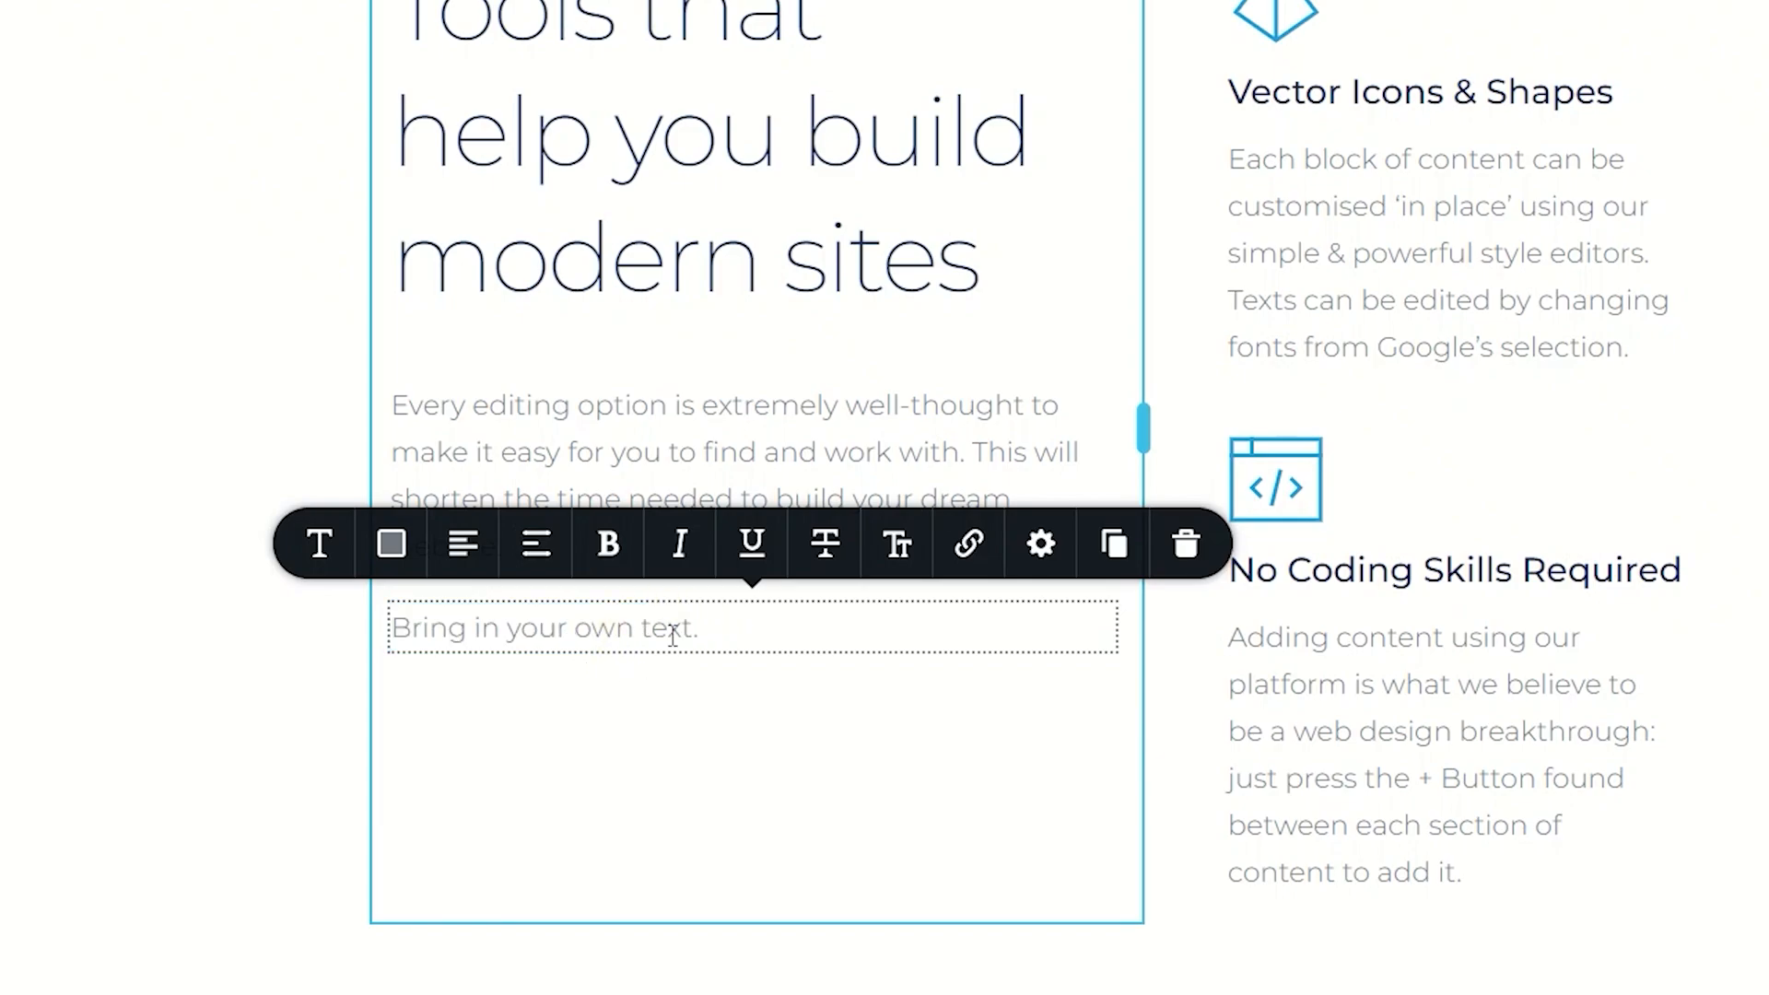
Step: Try the Palanquin, Palanquin Dark, Comfortaa and Kaushan Script fonts on the new text, ending with Comfortaa
click(320, 545)
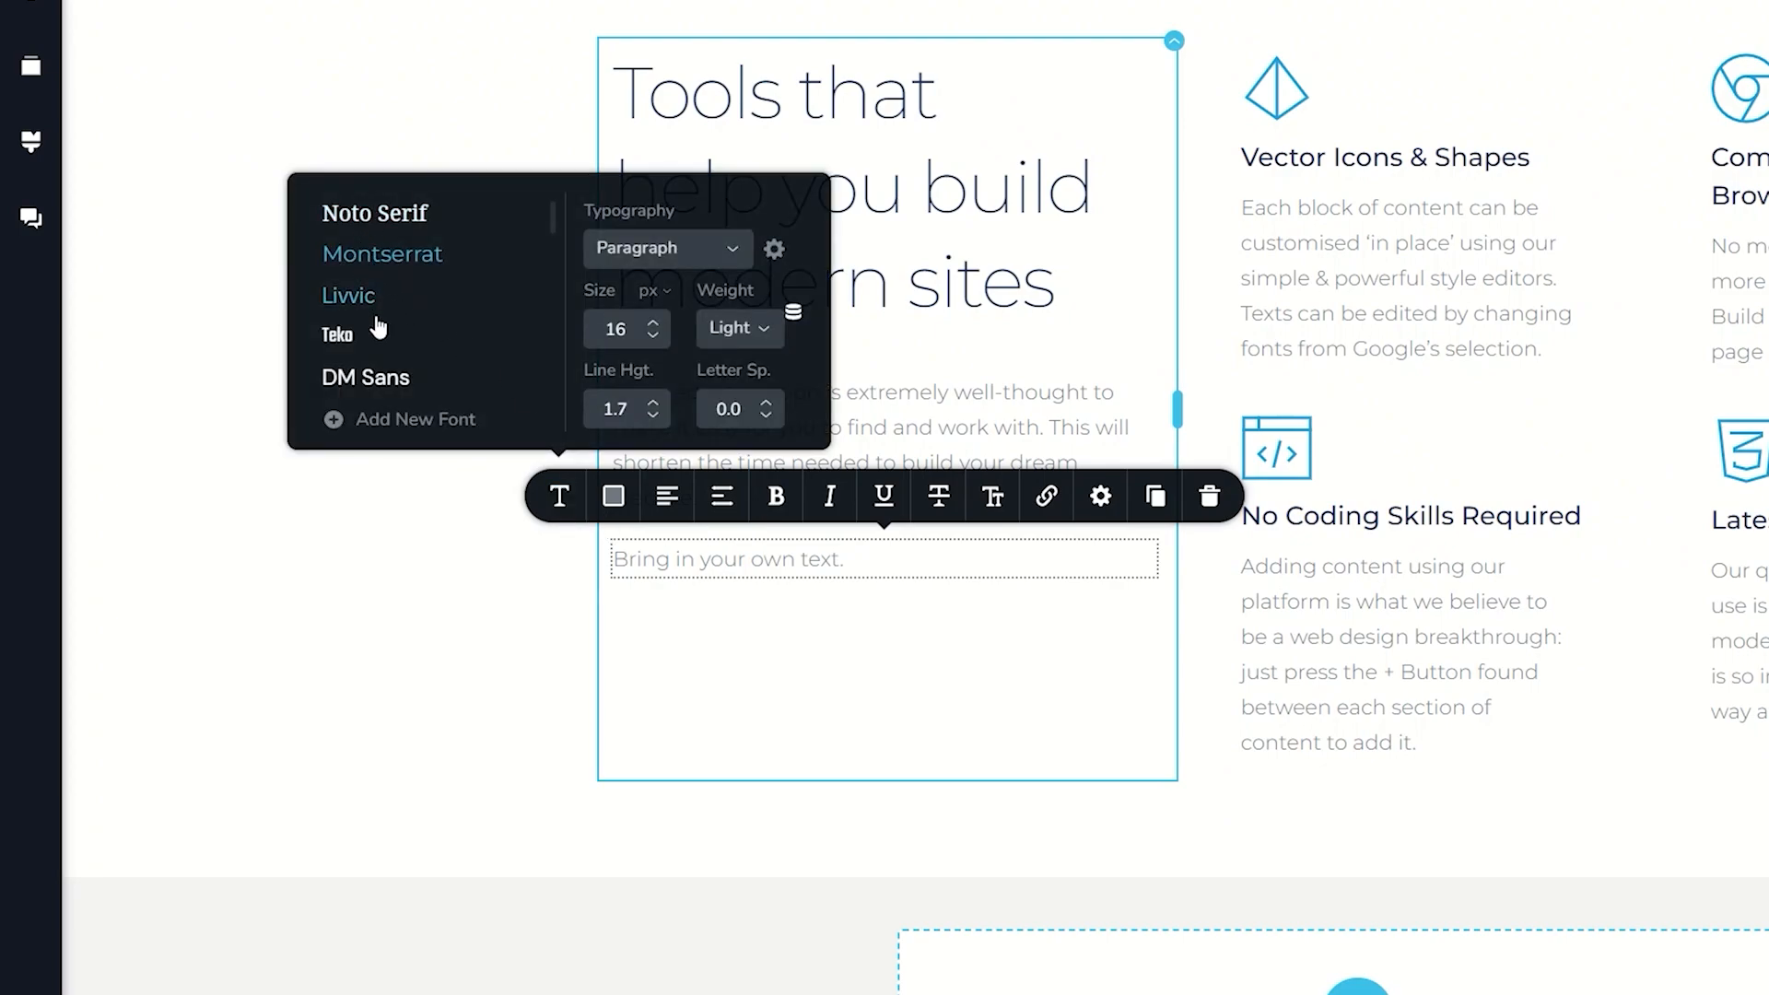
scroll(389, 327, down, 3)
scroll(392, 343, down, 3)
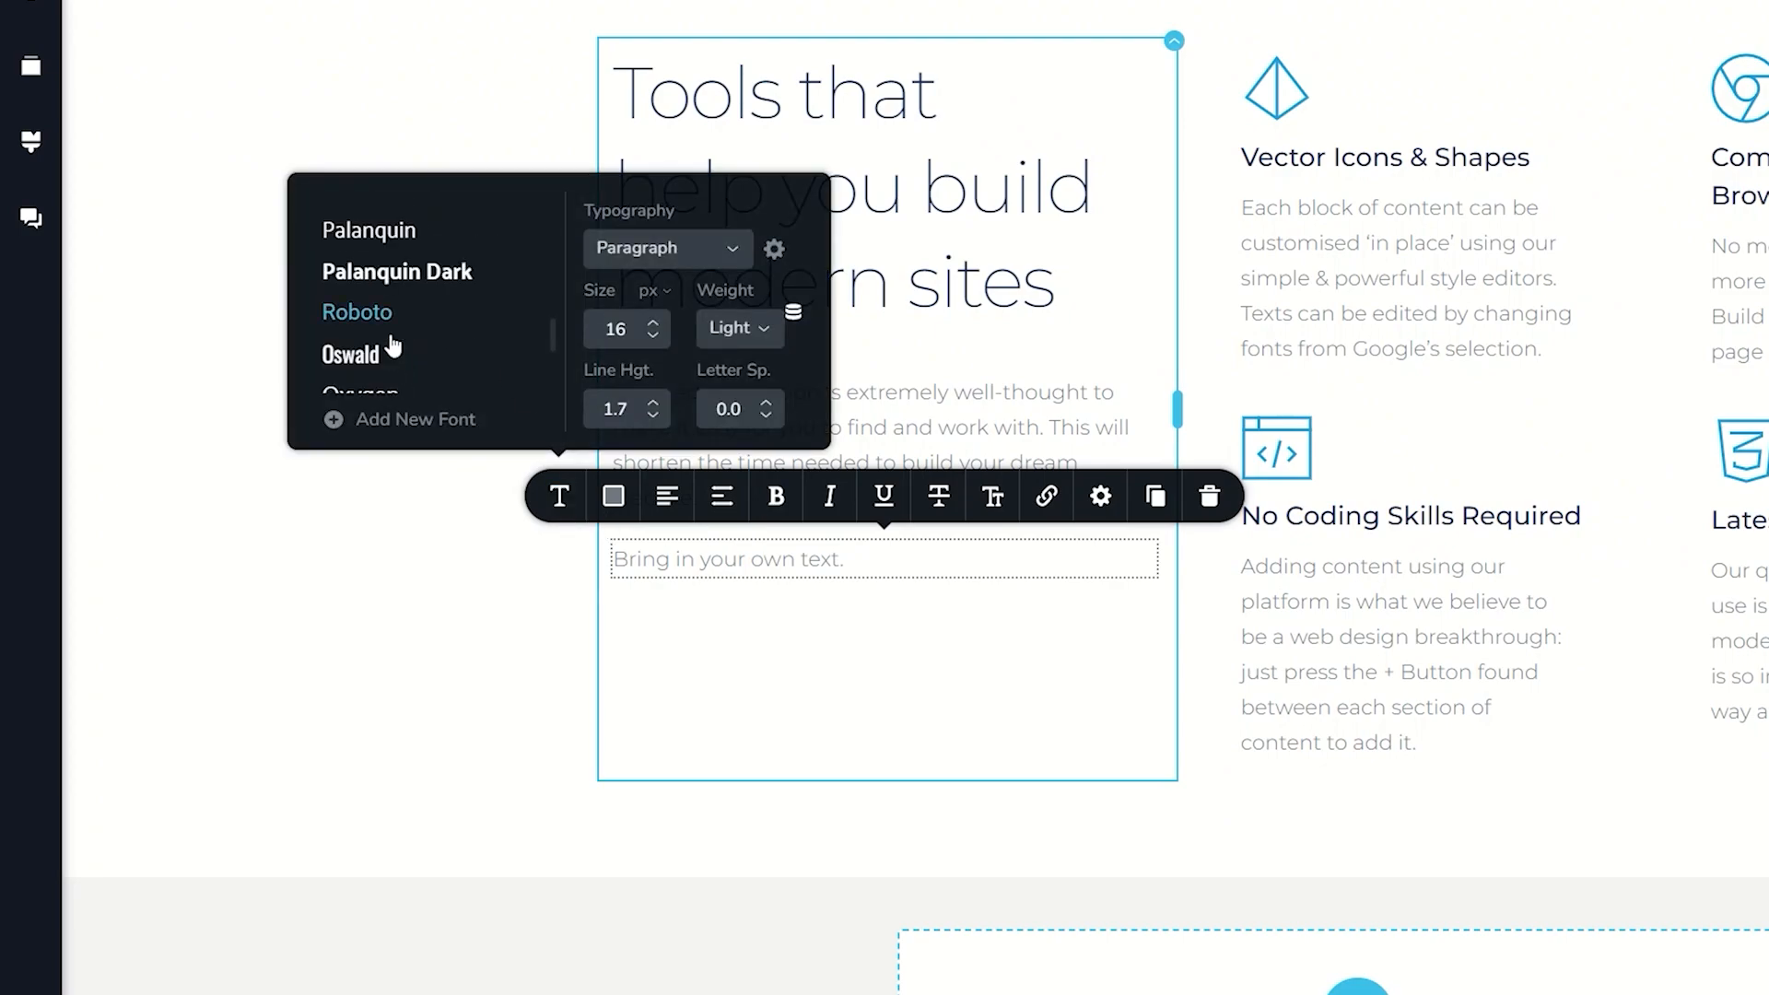
click(371, 232)
click(379, 269)
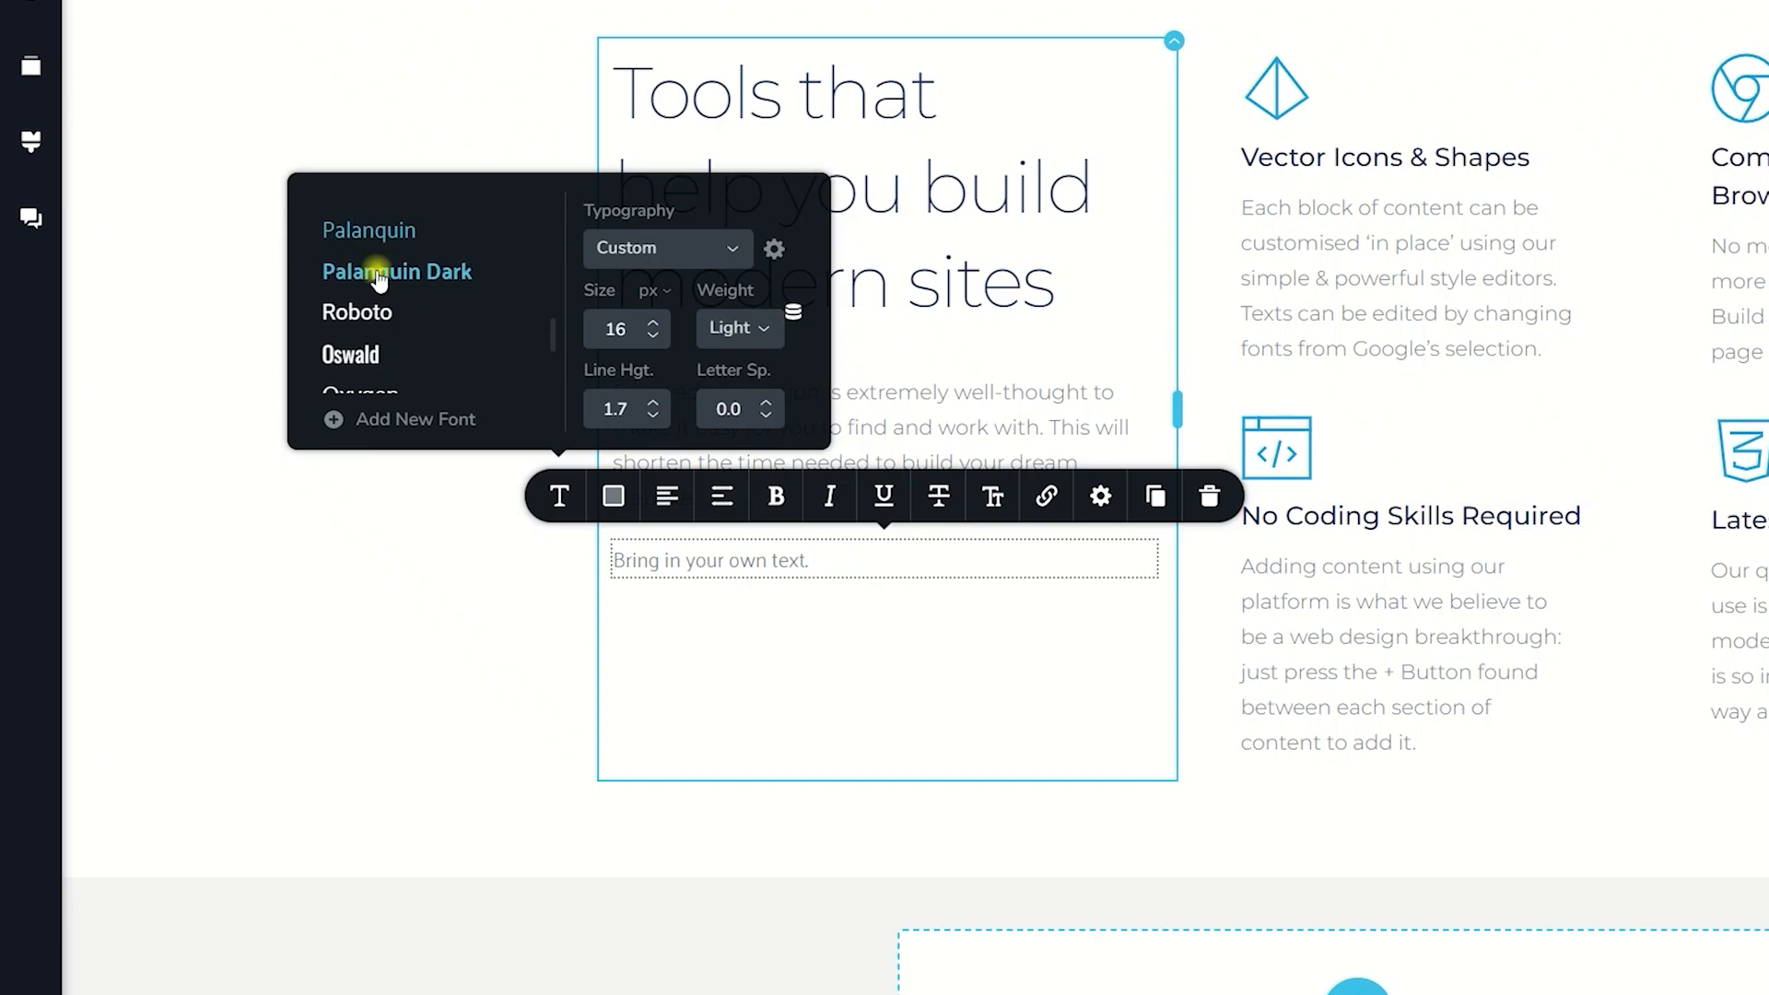
scroll(382, 295, down, 3)
click(391, 321)
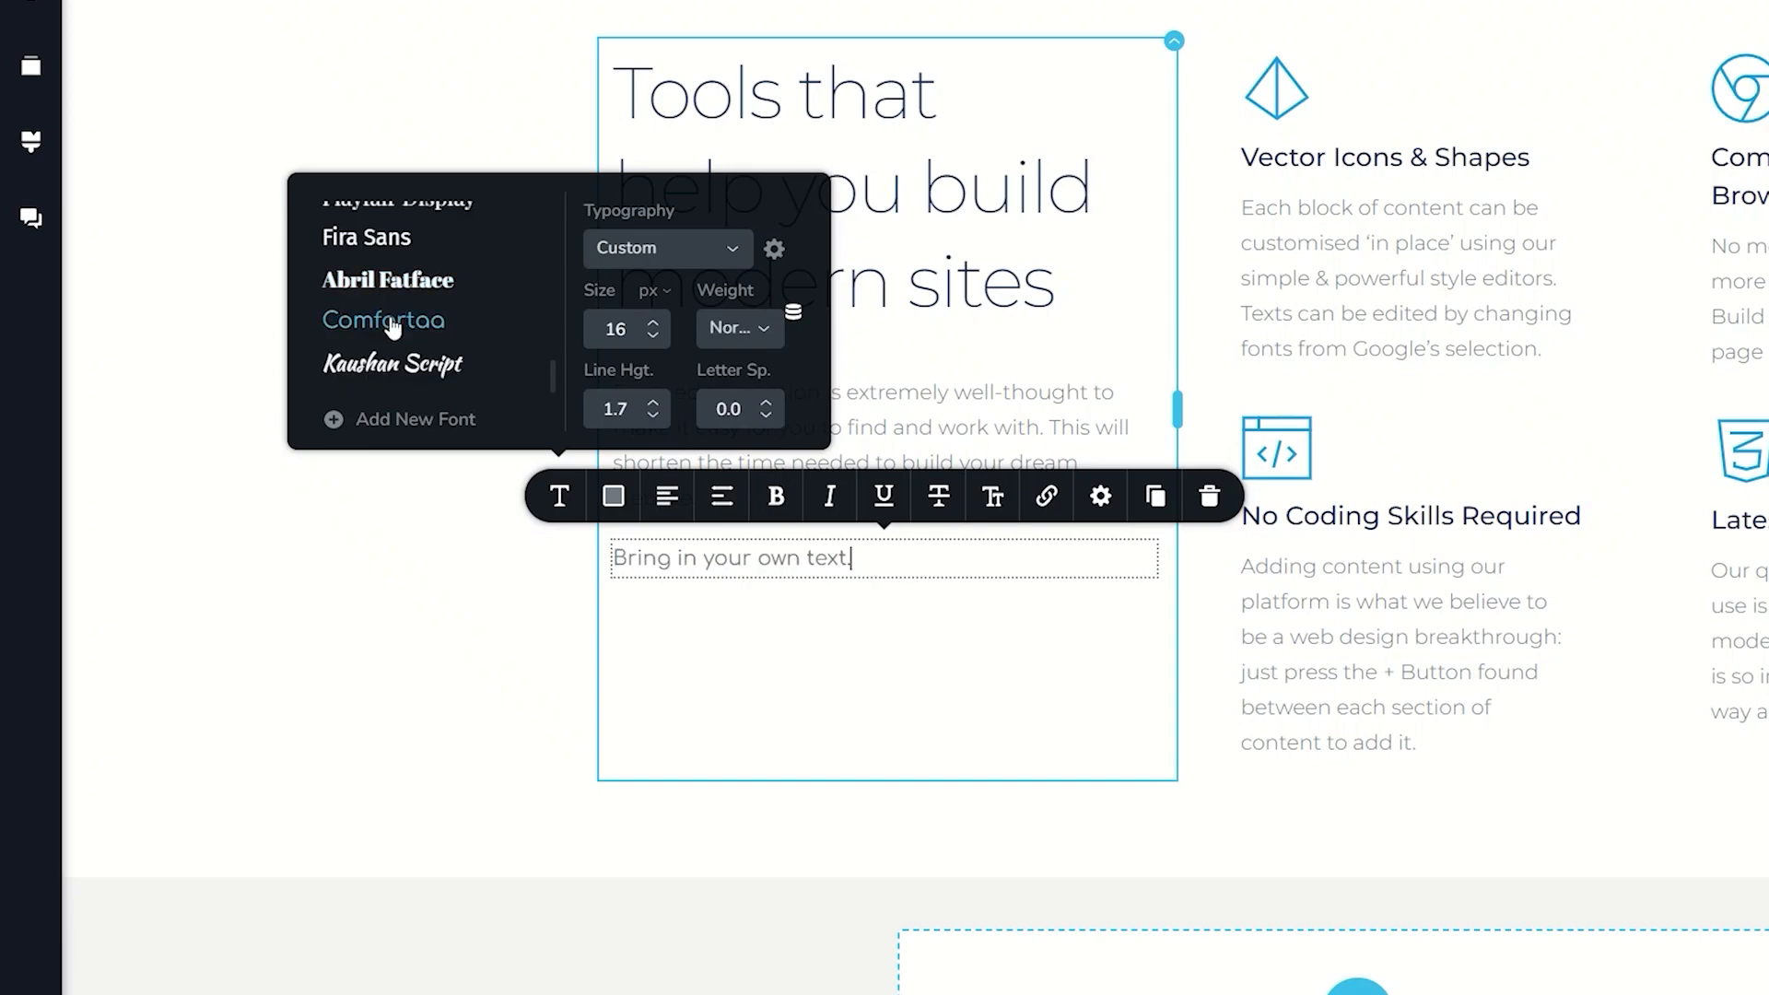
click(393, 365)
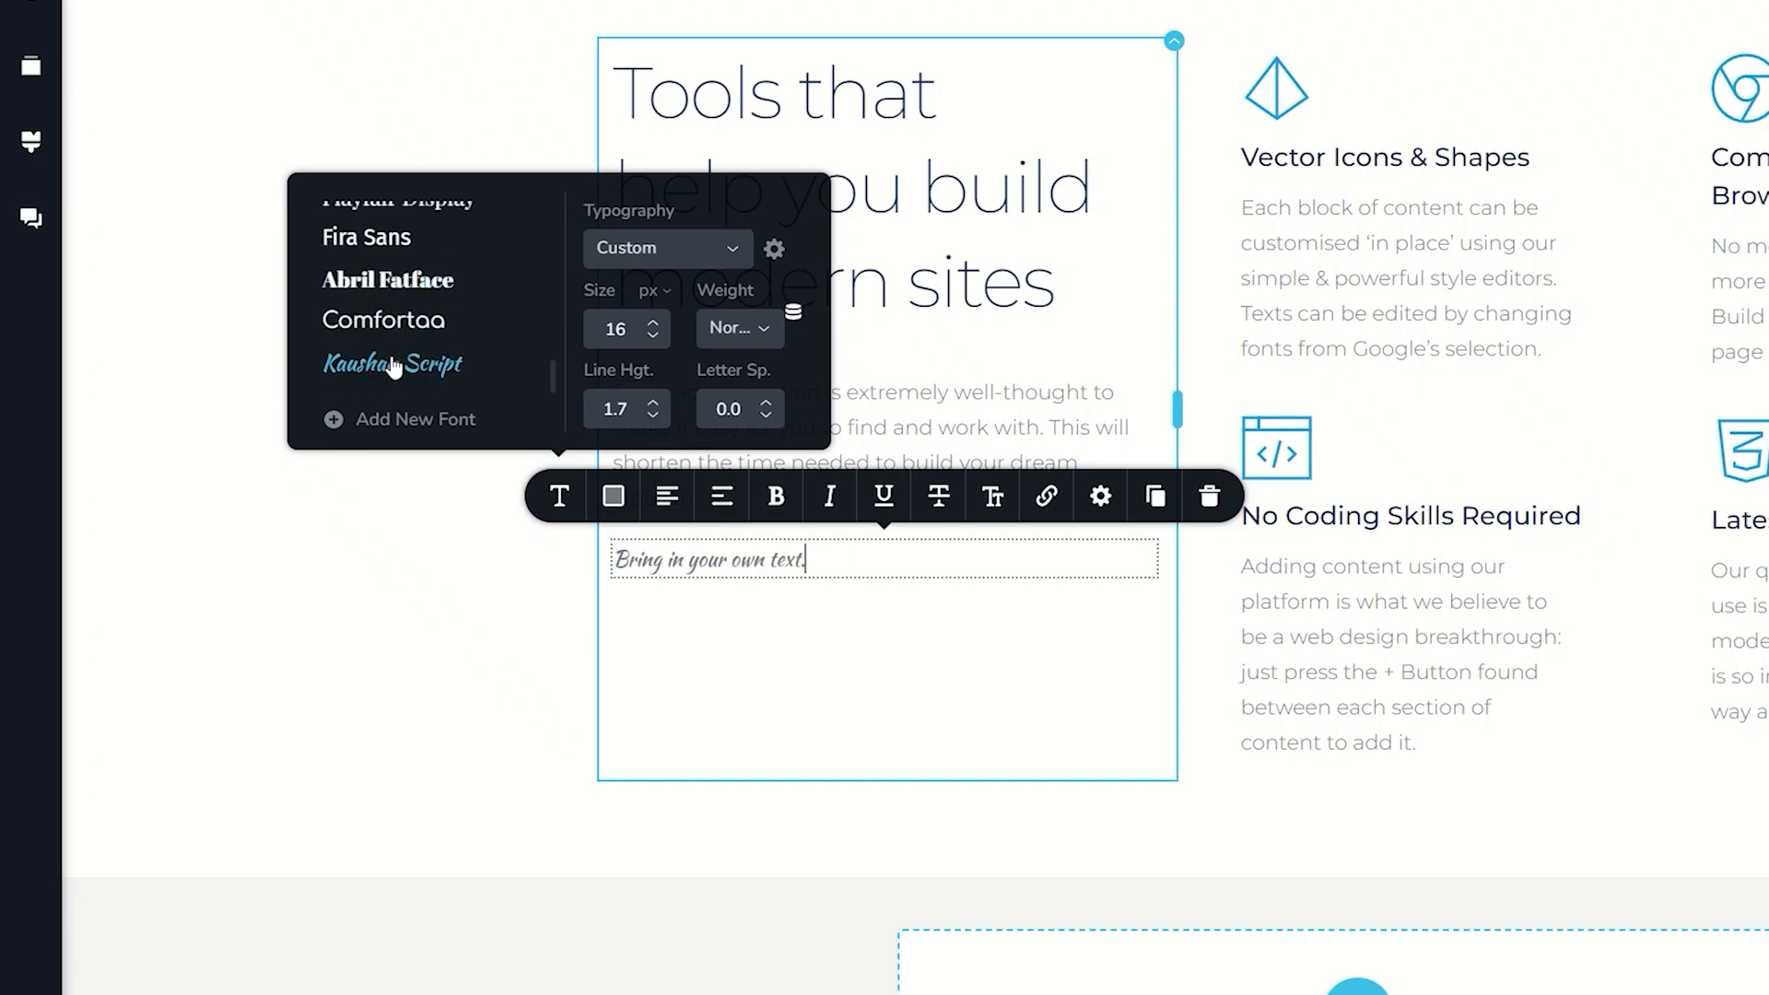
click(408, 326)
Step: Set the new text's font size to 20 px and its line height to 1.4
click(654, 324)
click(654, 324)
click(654, 324)
click(654, 324)
click(652, 406)
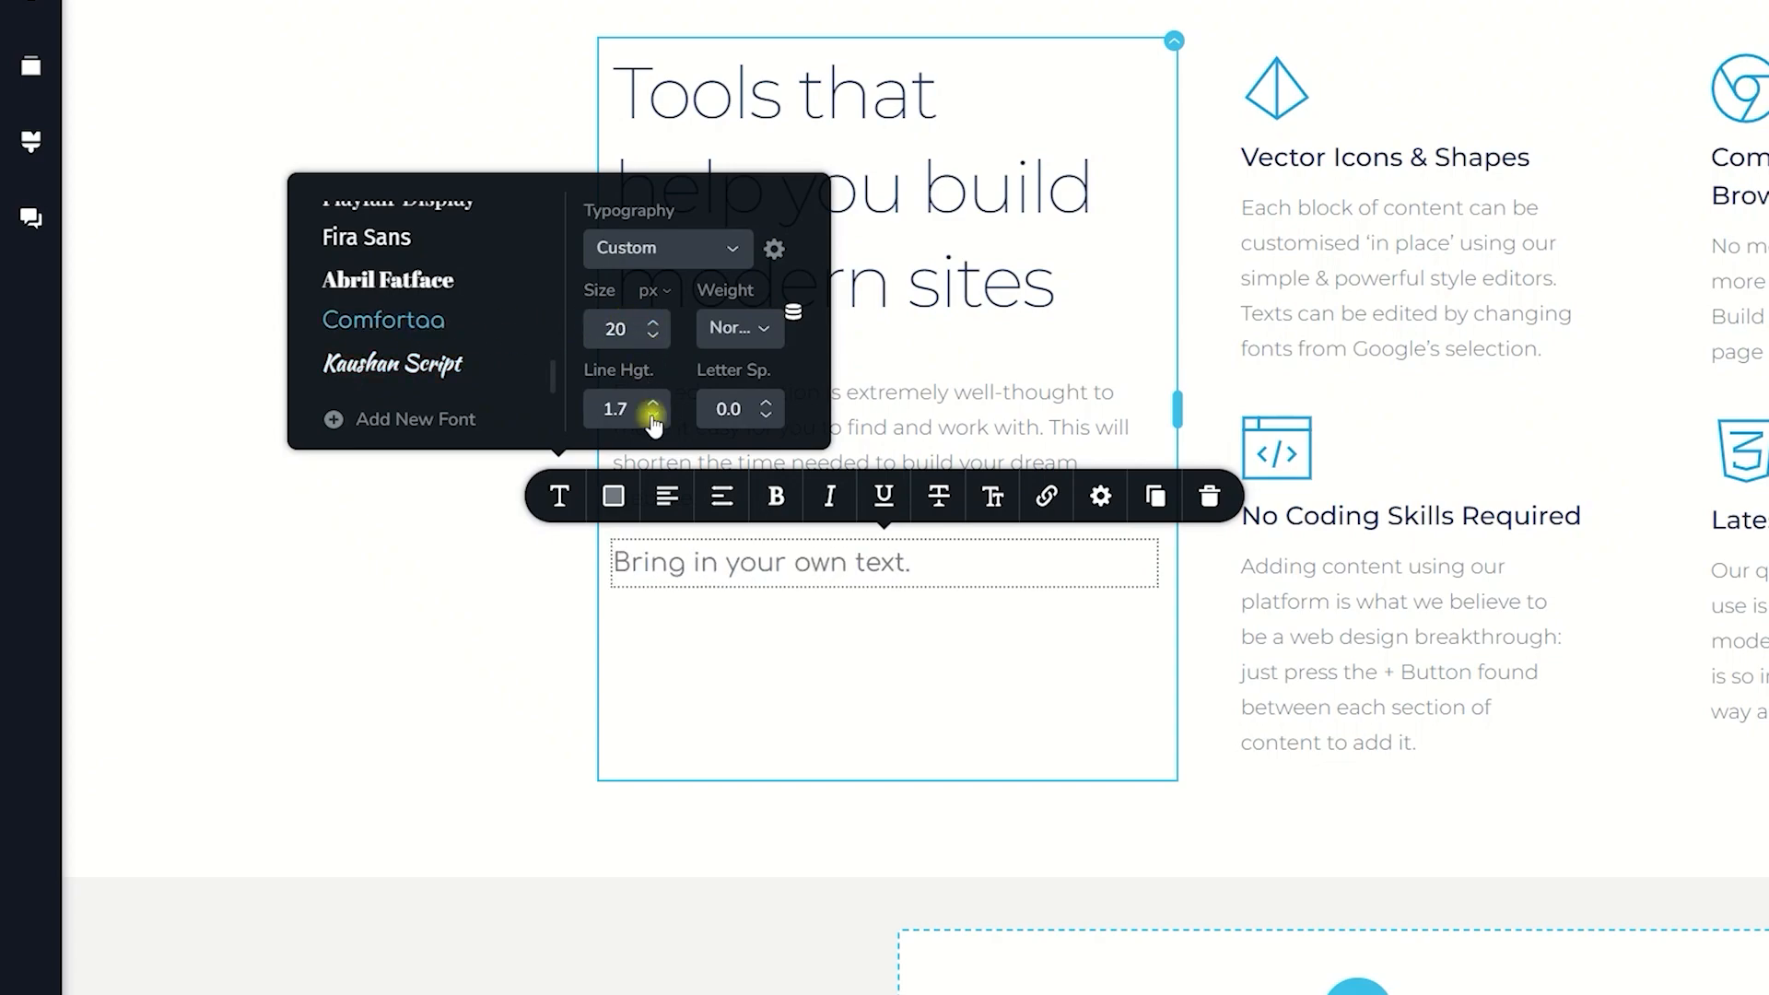
click(652, 416)
click(652, 416)
click(652, 416)
Step: Set the new text's letter spacing to 0.9 and its weight to Semi Bold
click(766, 403)
click(765, 403)
click(766, 404)
click(765, 404)
click(763, 328)
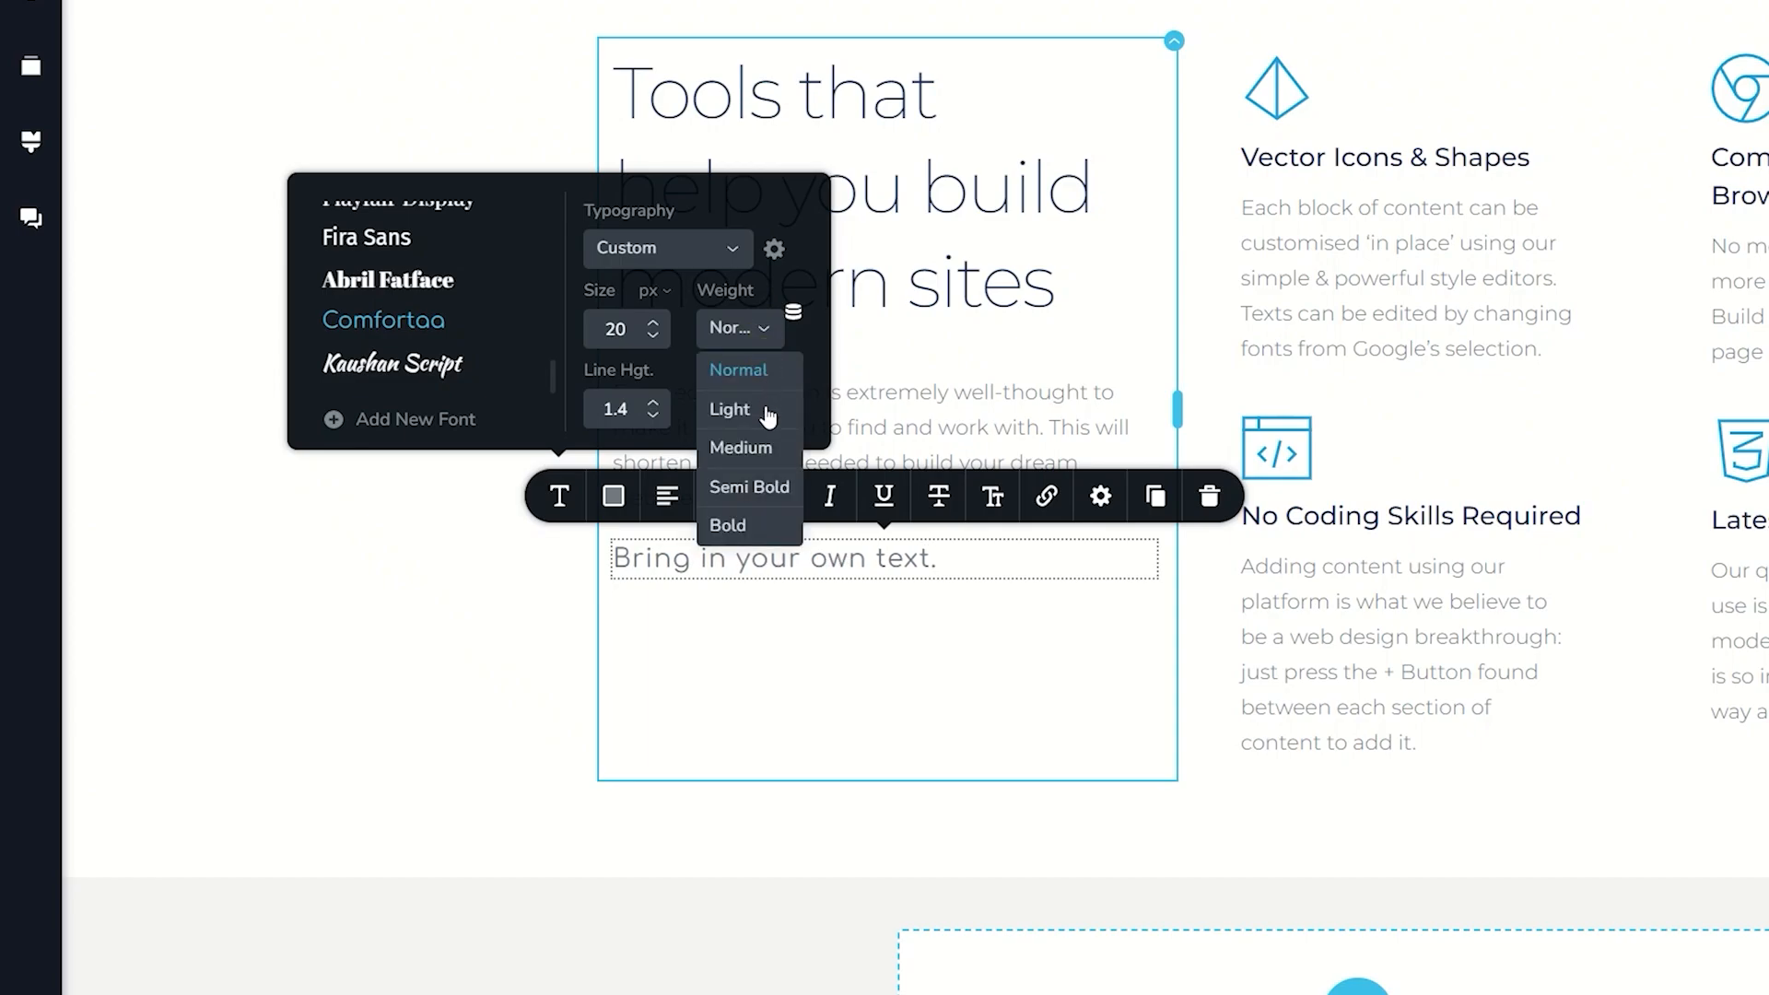
click(750, 488)
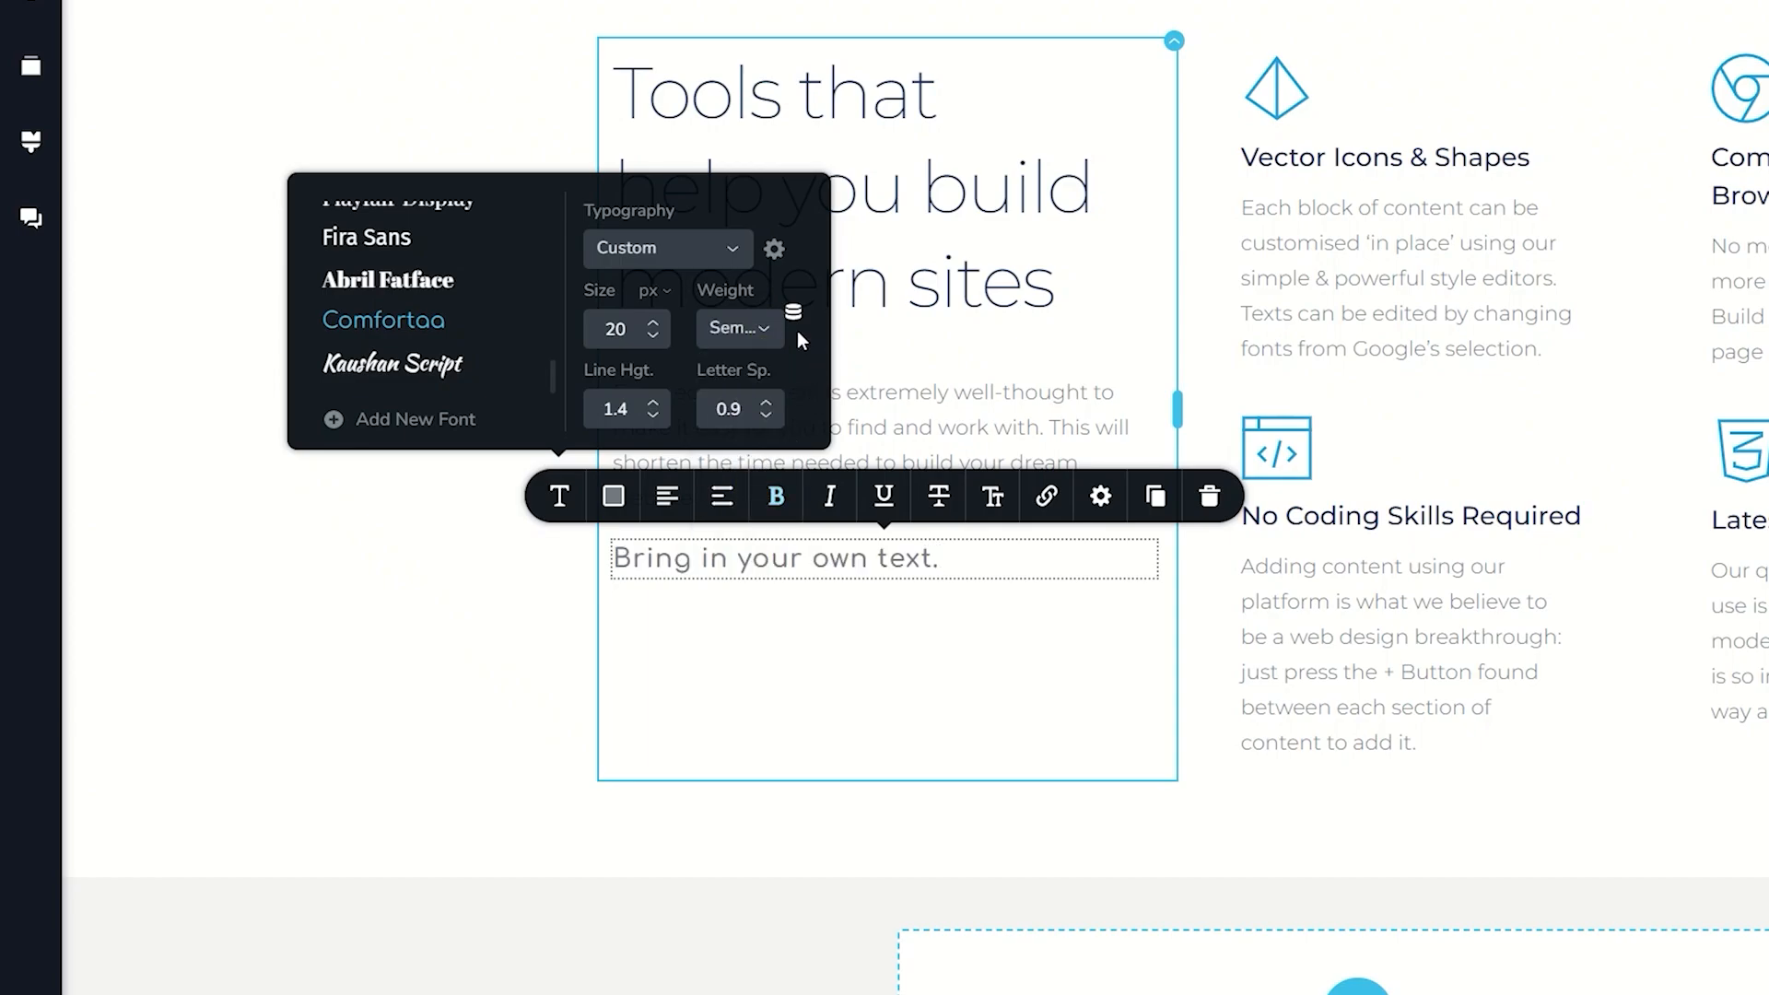
Step: Try the Heading 4 typography preset on the new text, then switch it to the Paragraph preset
click(705, 253)
scroll(677, 438, down, 3)
click(655, 337)
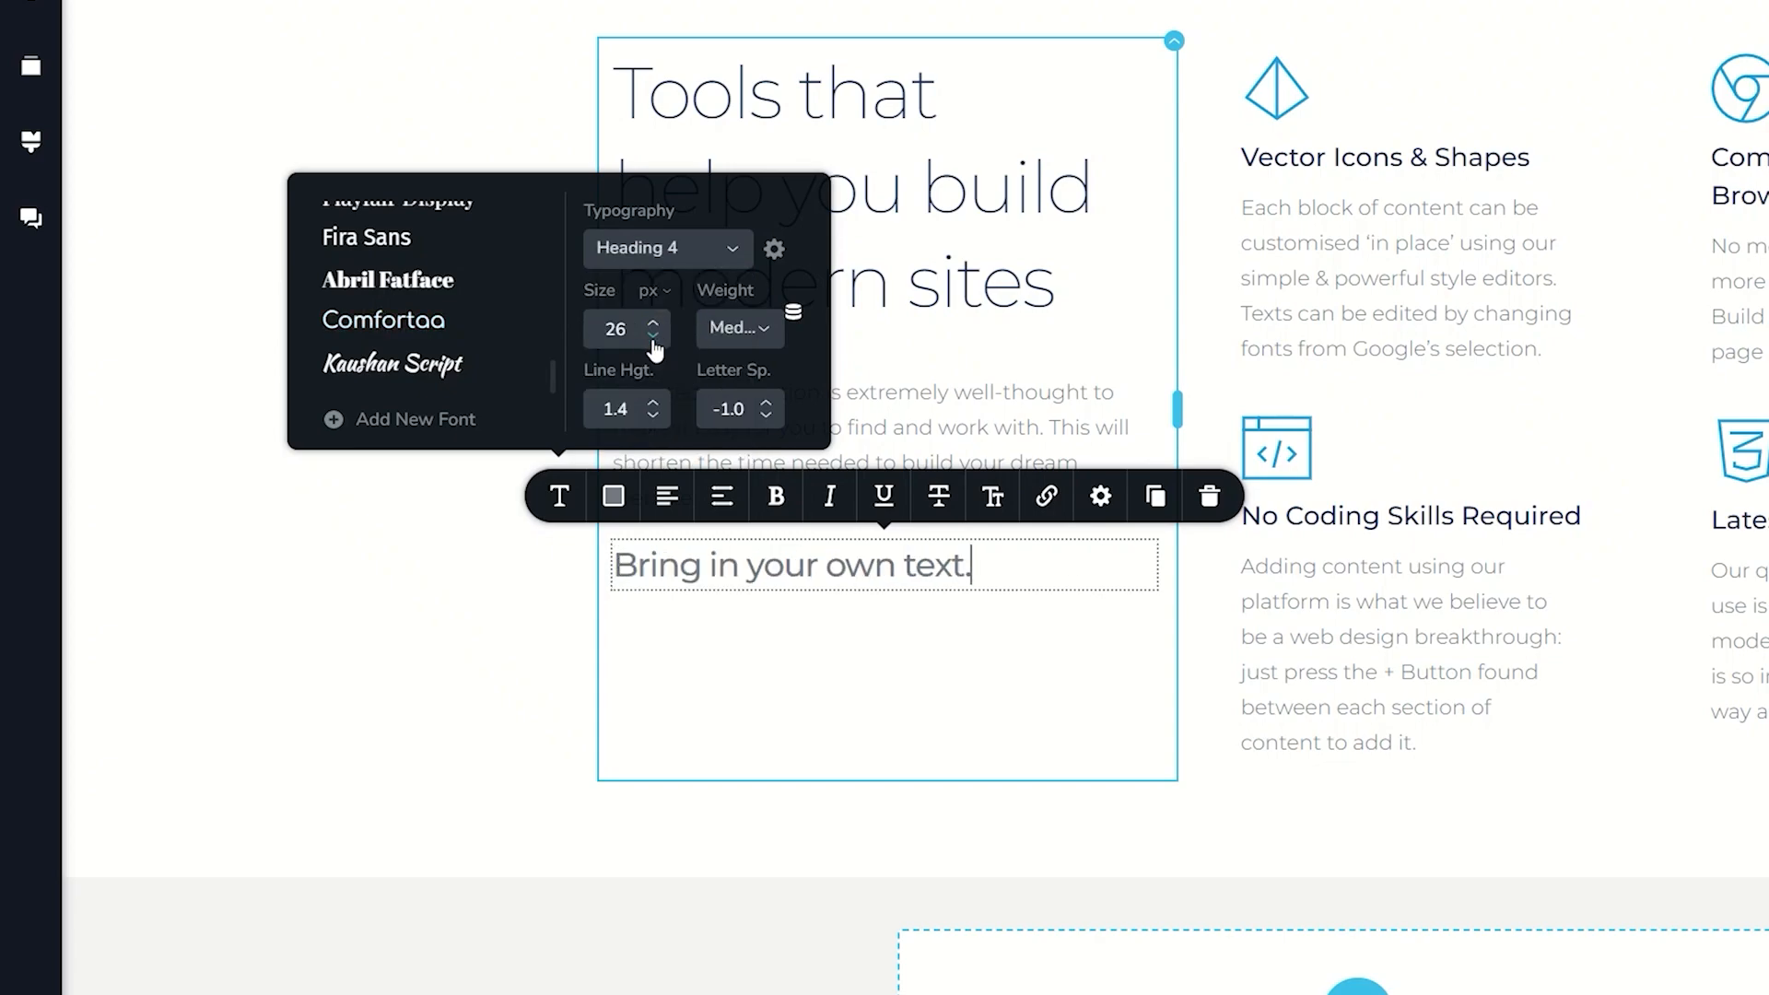
click(682, 247)
click(672, 332)
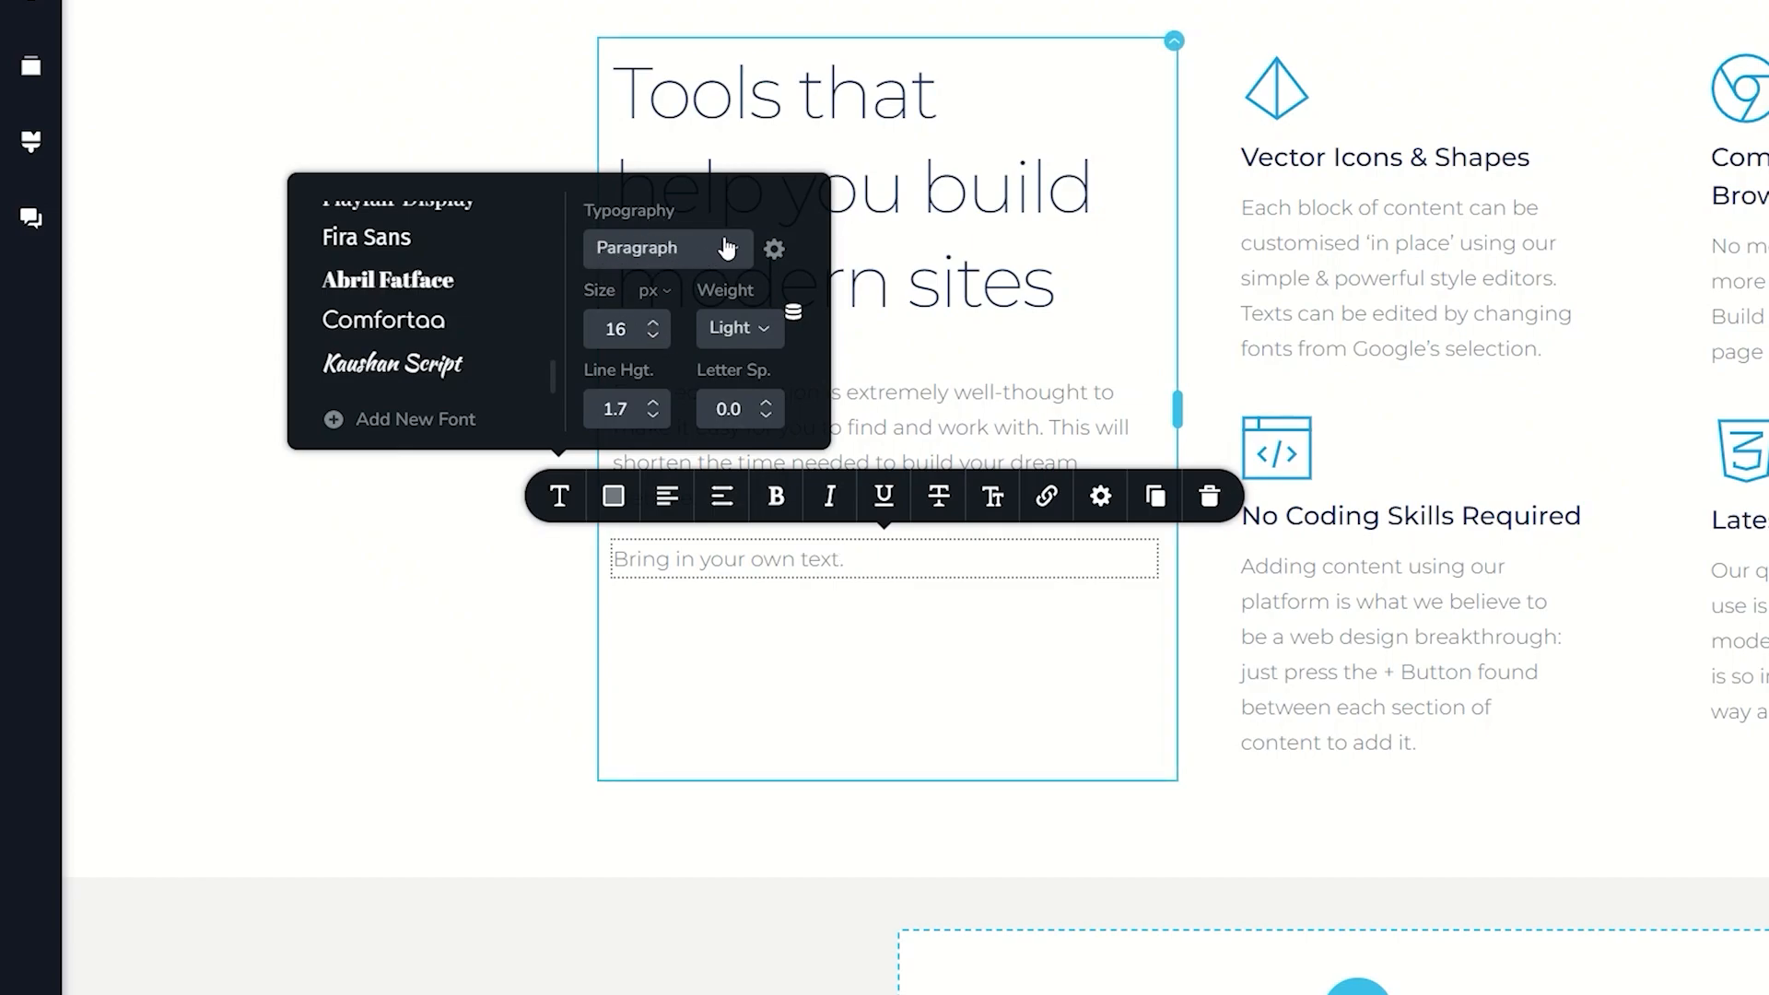
Step: Open the global styles and examine the Paragraph style's font settings
click(31, 141)
click(175, 229)
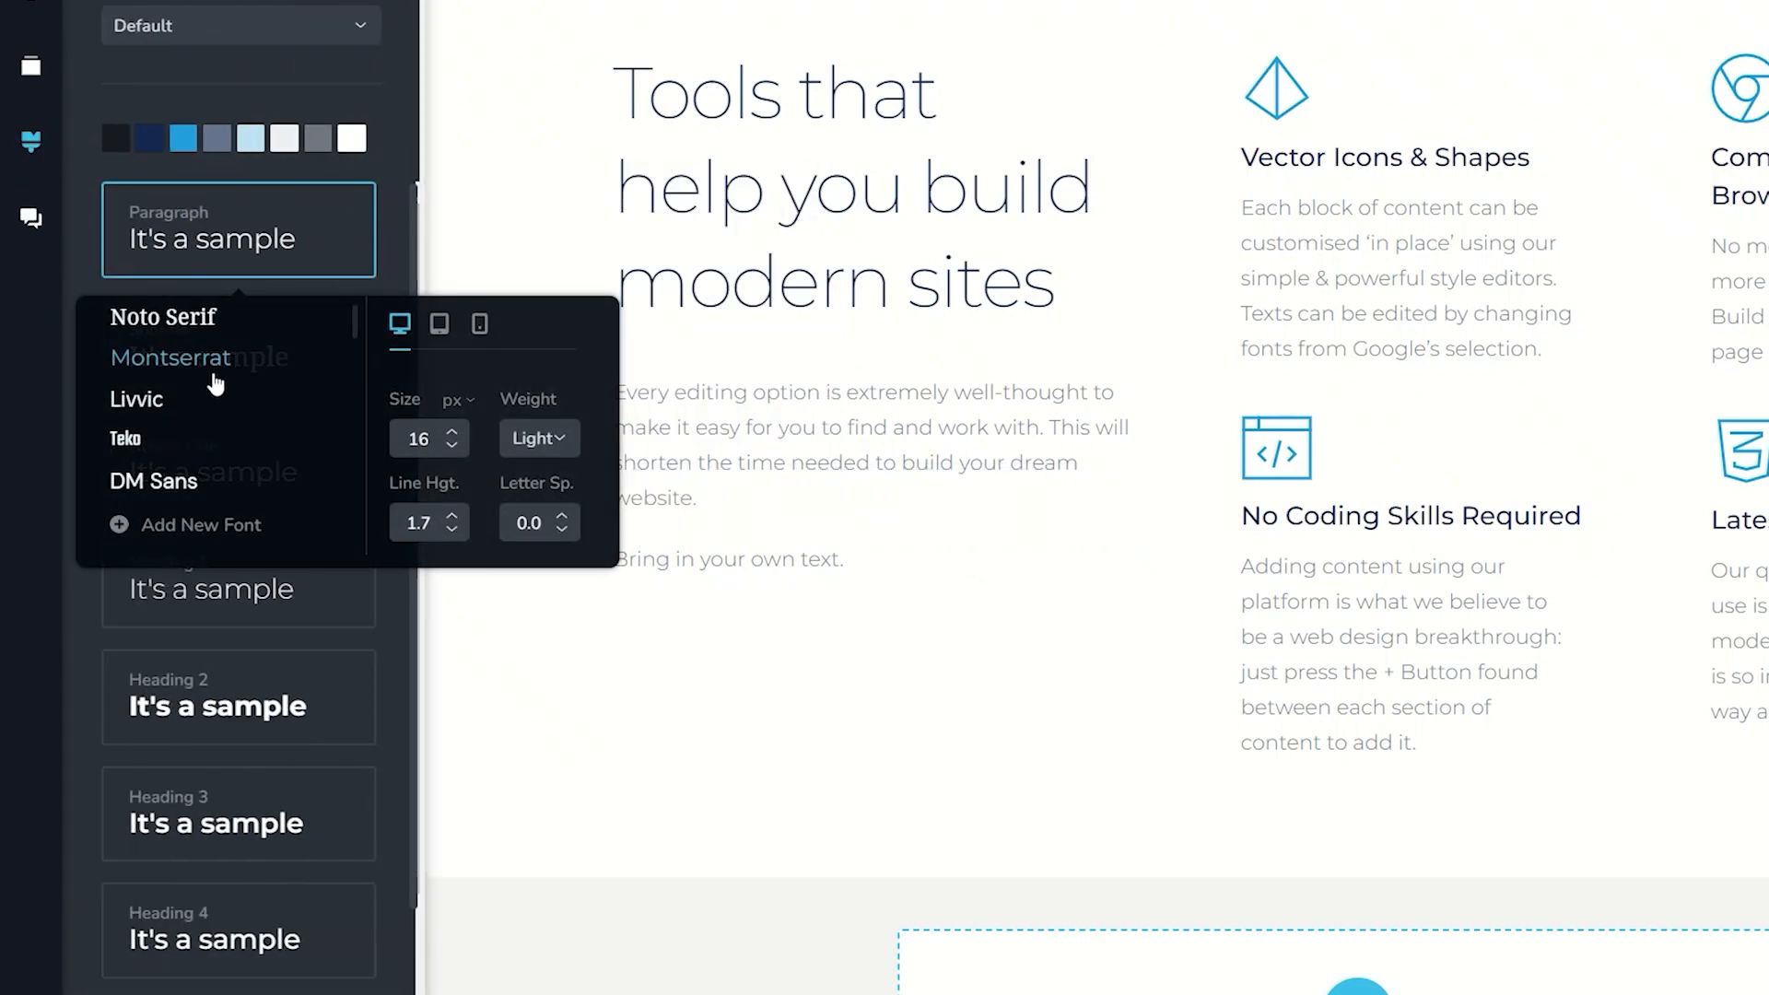
Step: Color the "Bring in your own text." line with the dark blue palette color #142850 and view its image mask option
click(805, 559)
click(614, 497)
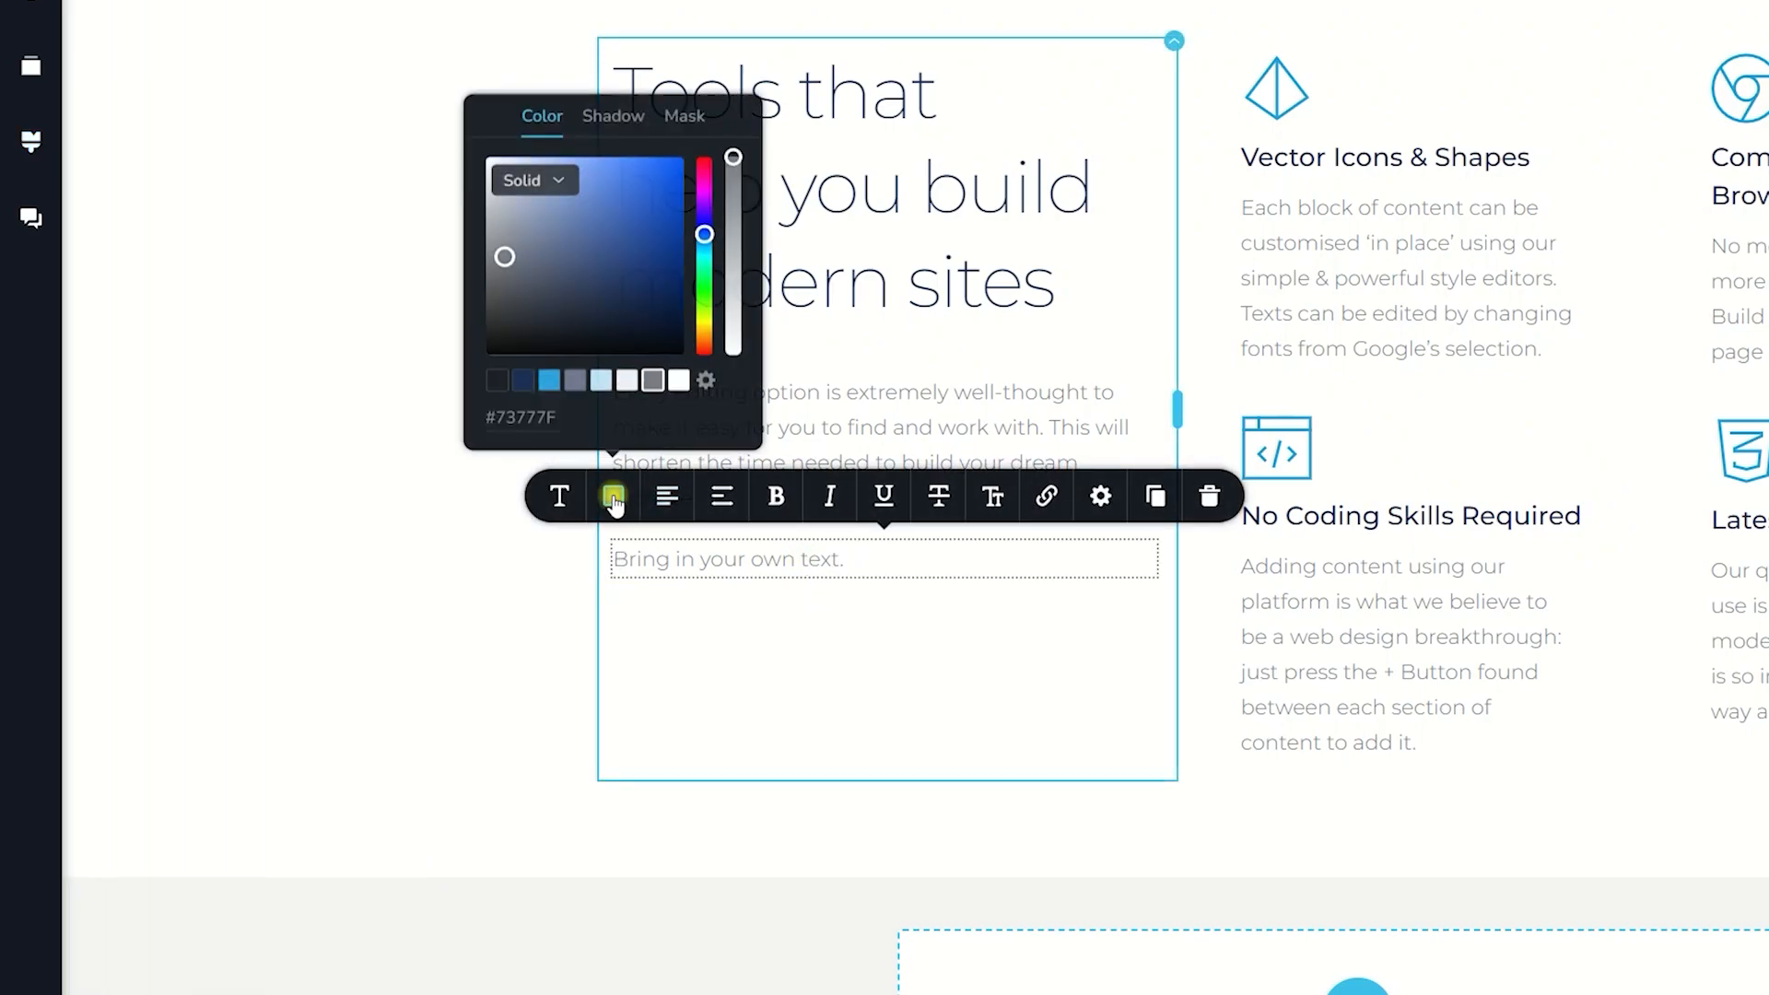
click(548, 383)
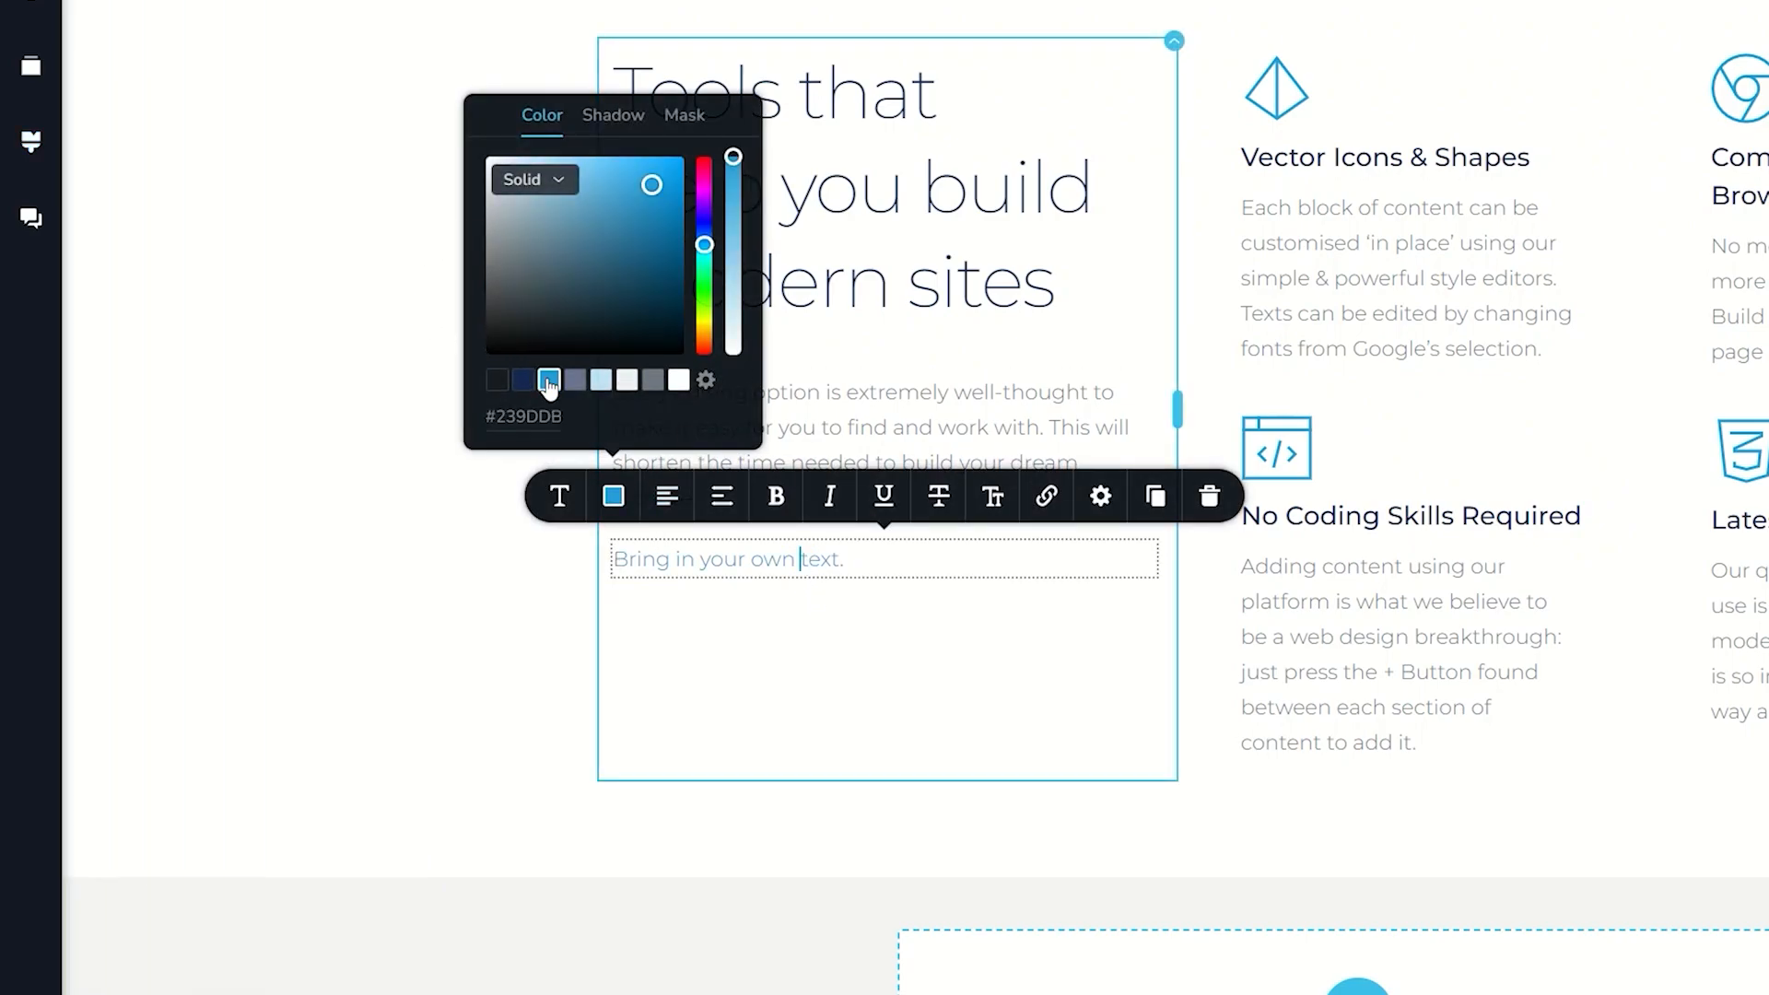
click(523, 383)
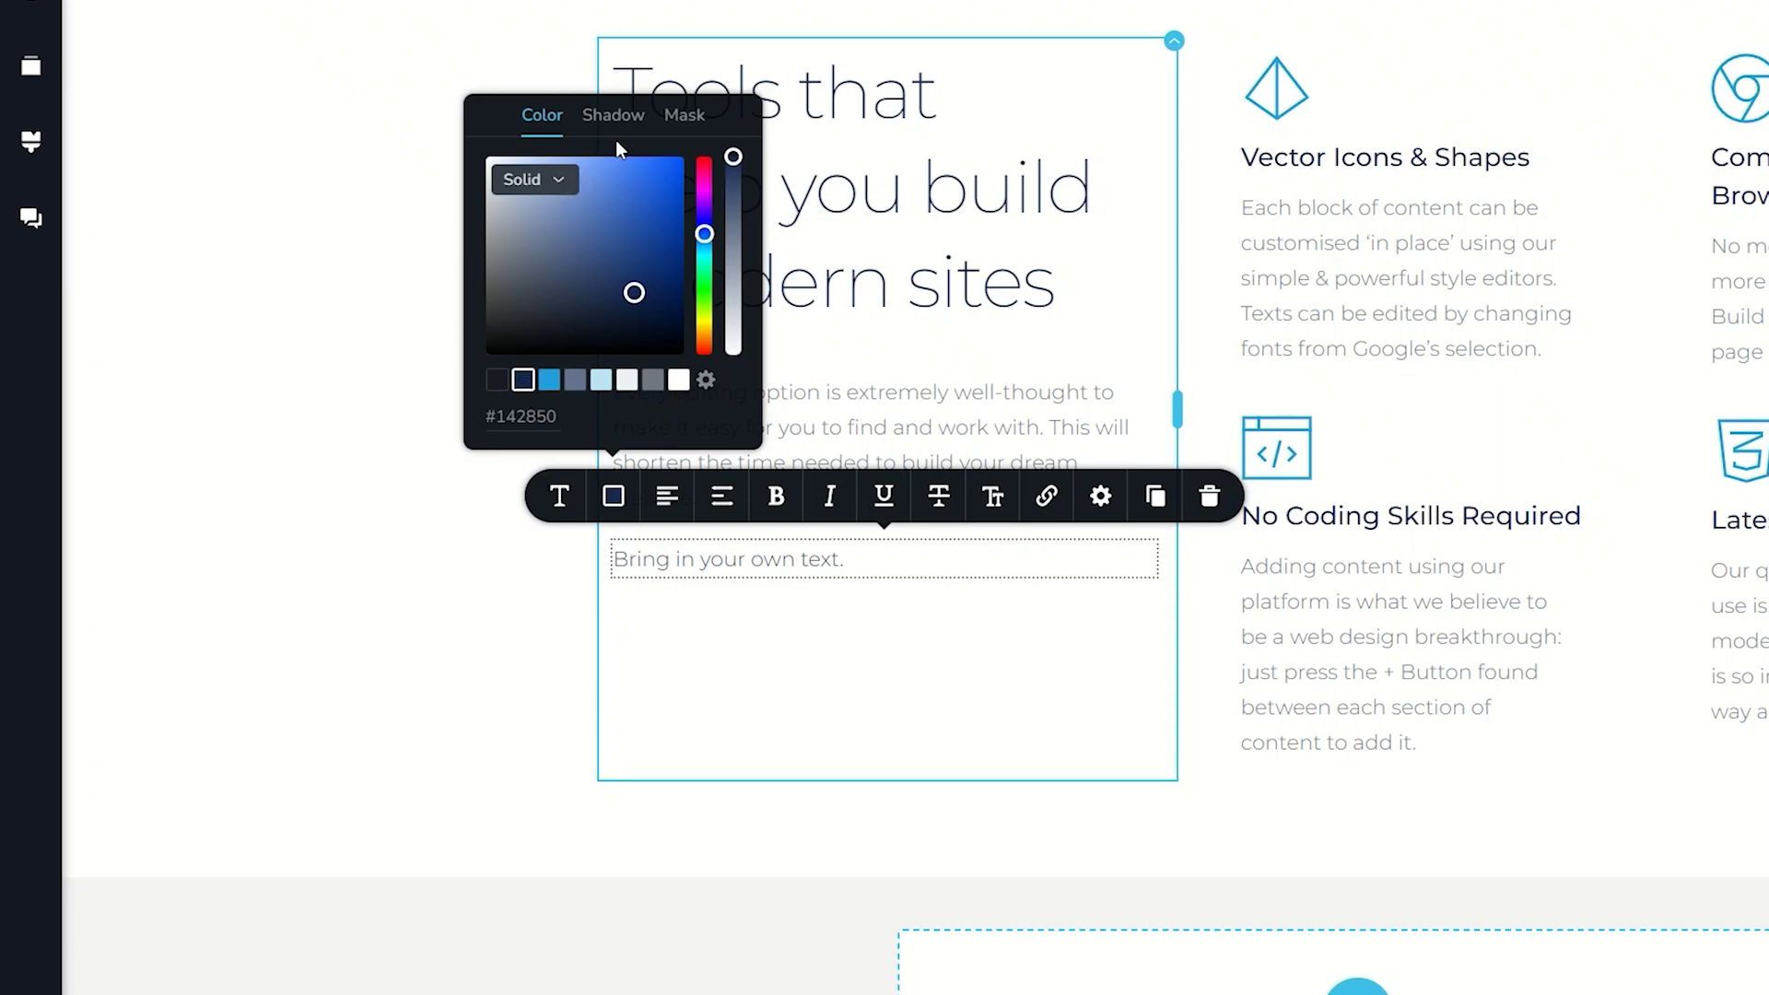
click(697, 120)
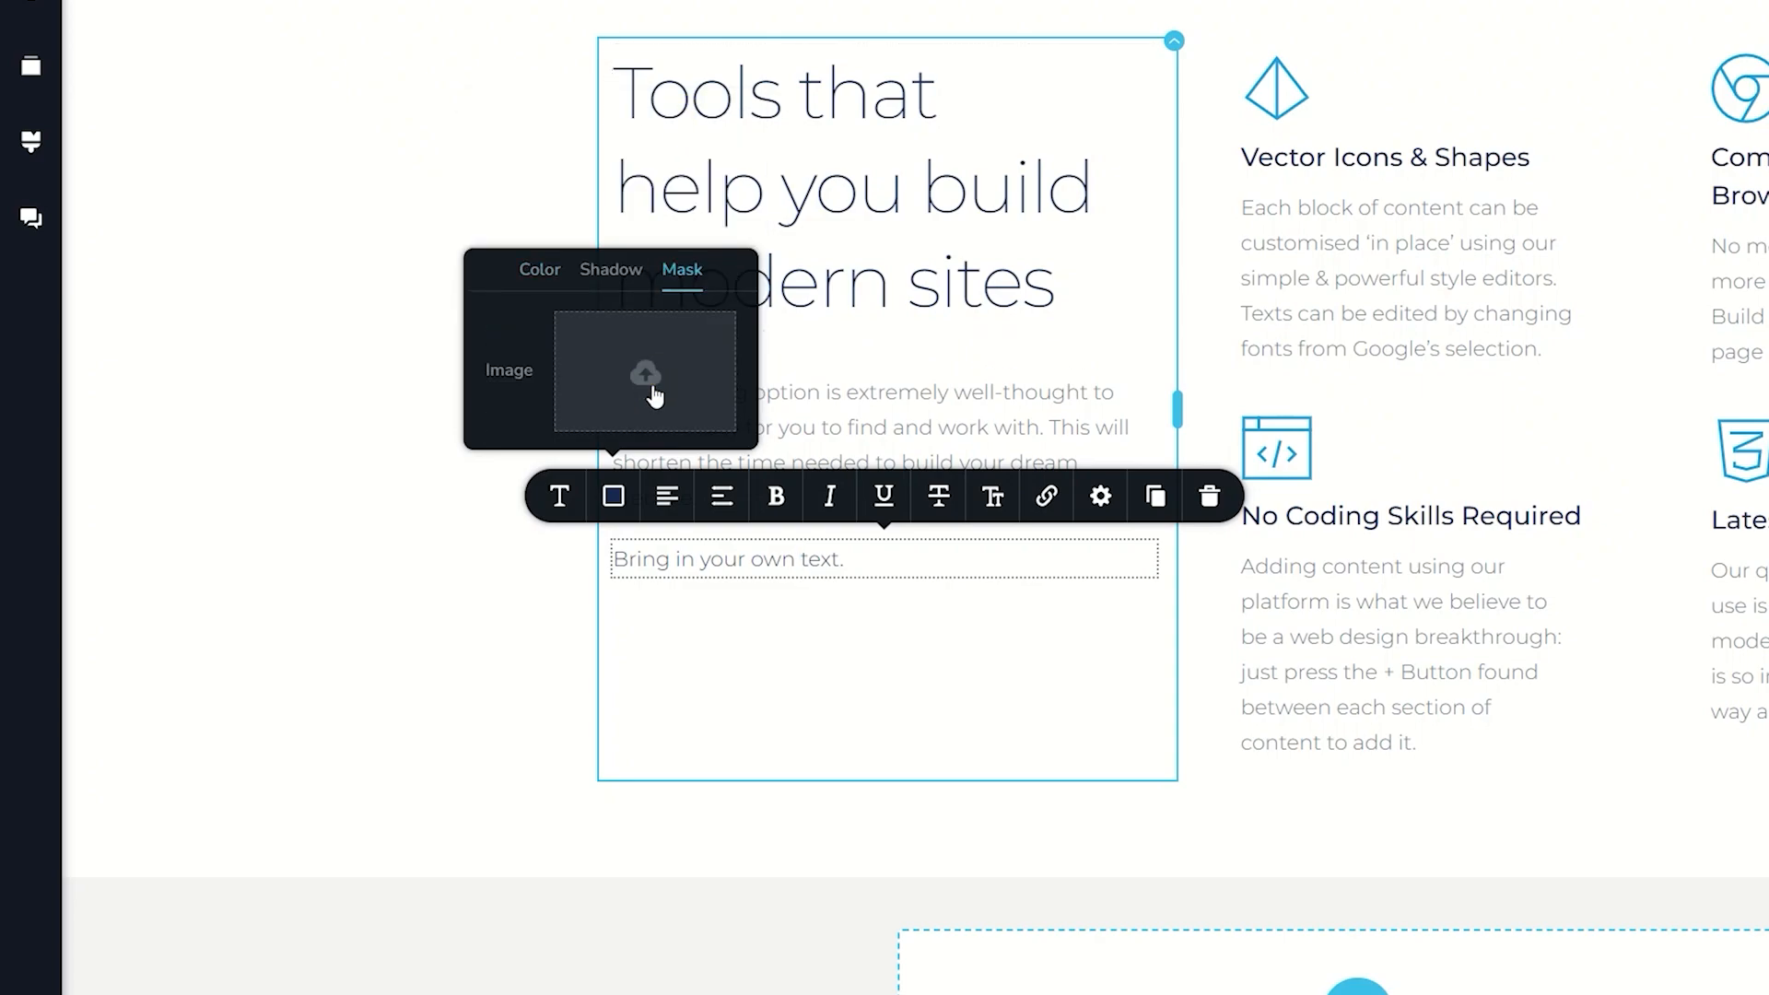
click(539, 276)
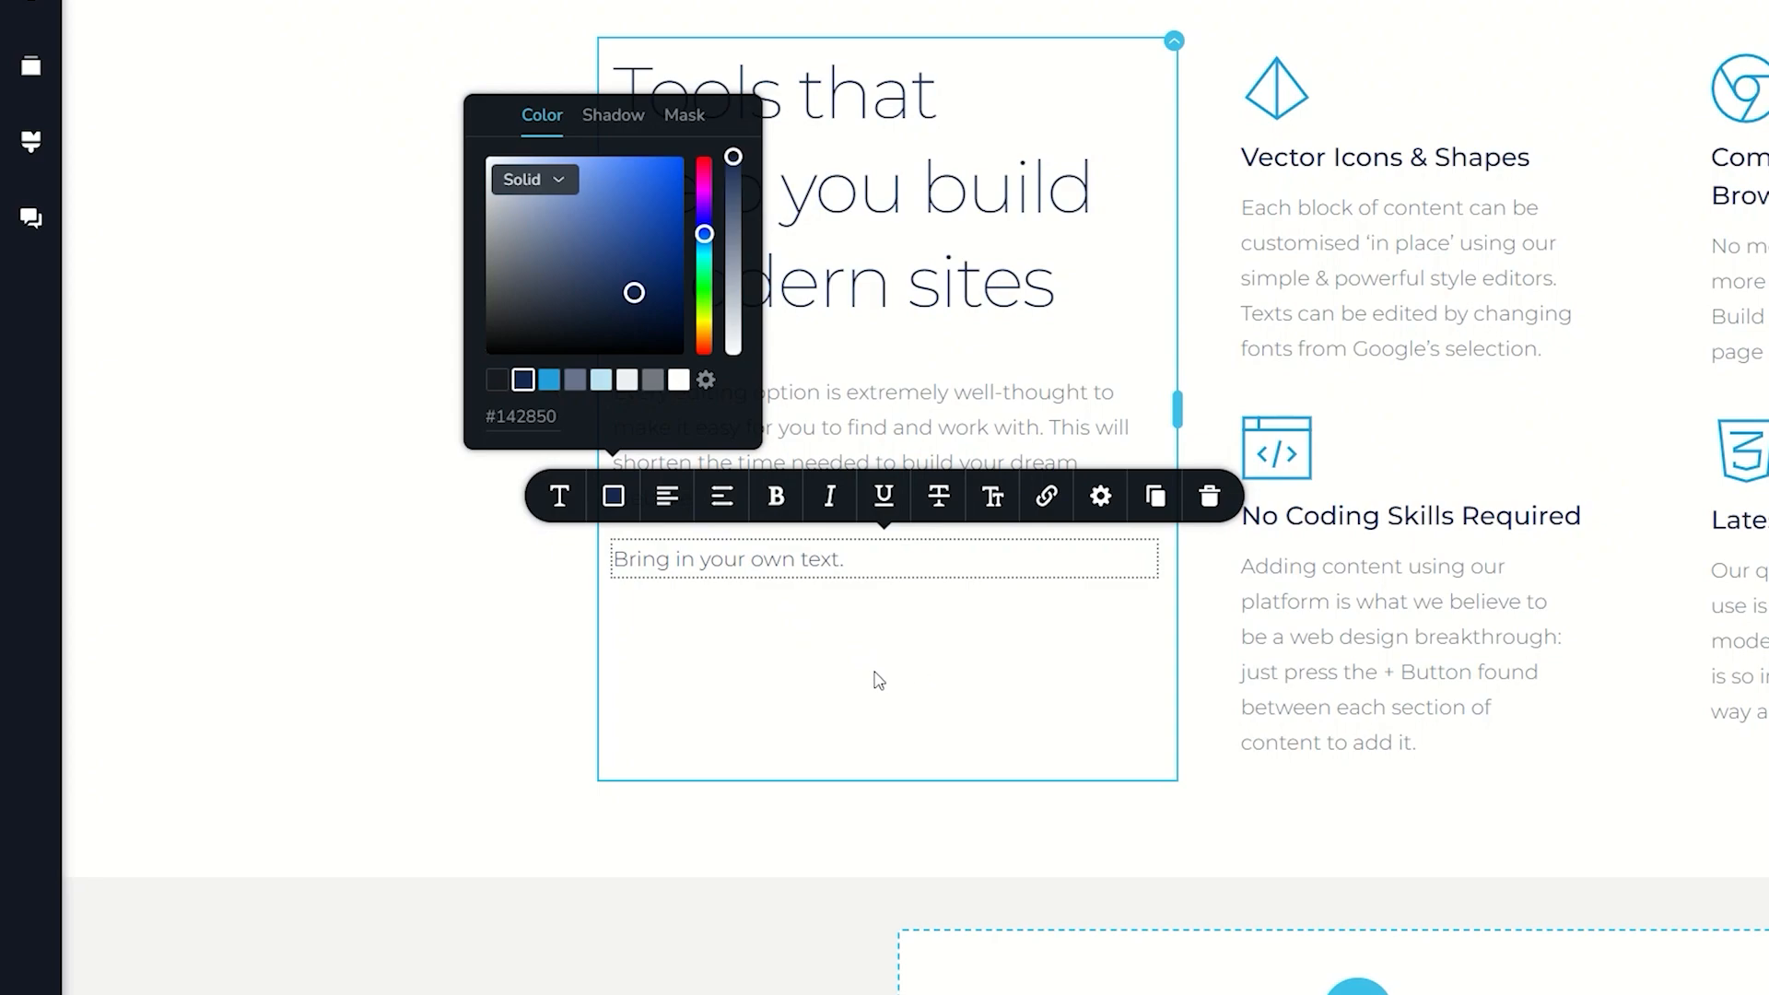
Step: Add two Text elements with dummy paragraphs below the "Bring in your own text." line
click(40, 16)
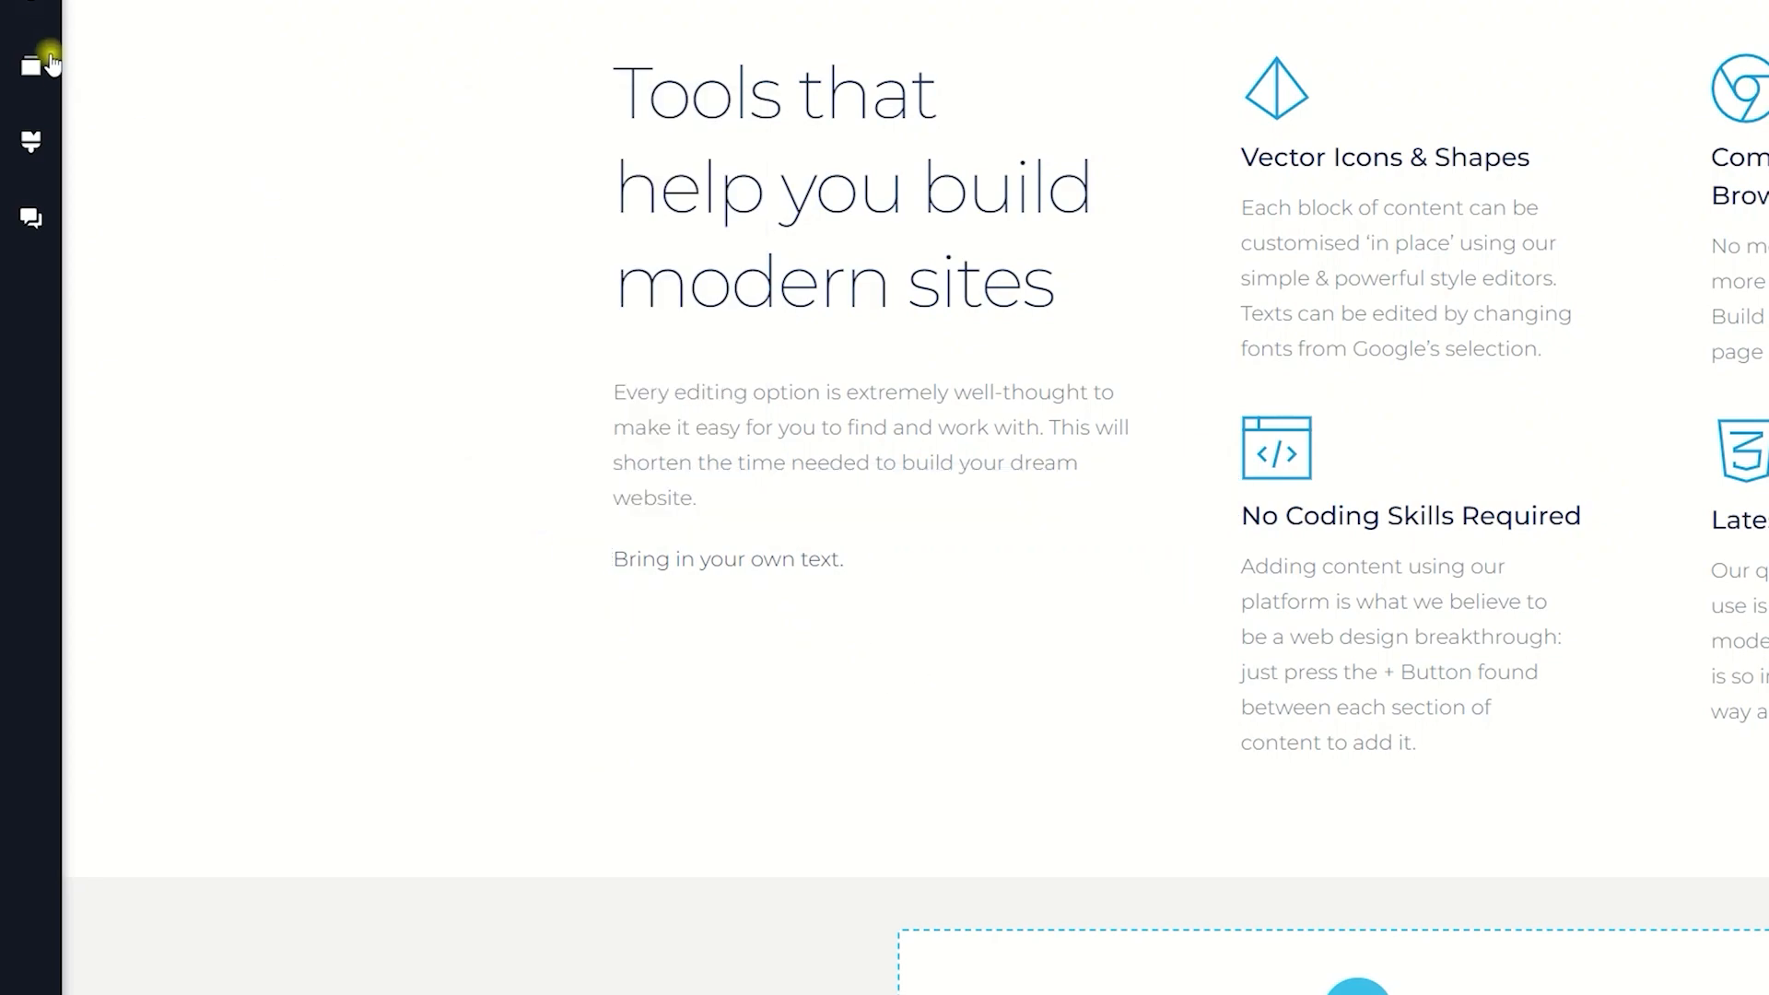
drag(147, 265, 644, 582)
drag(158, 268, 644, 719)
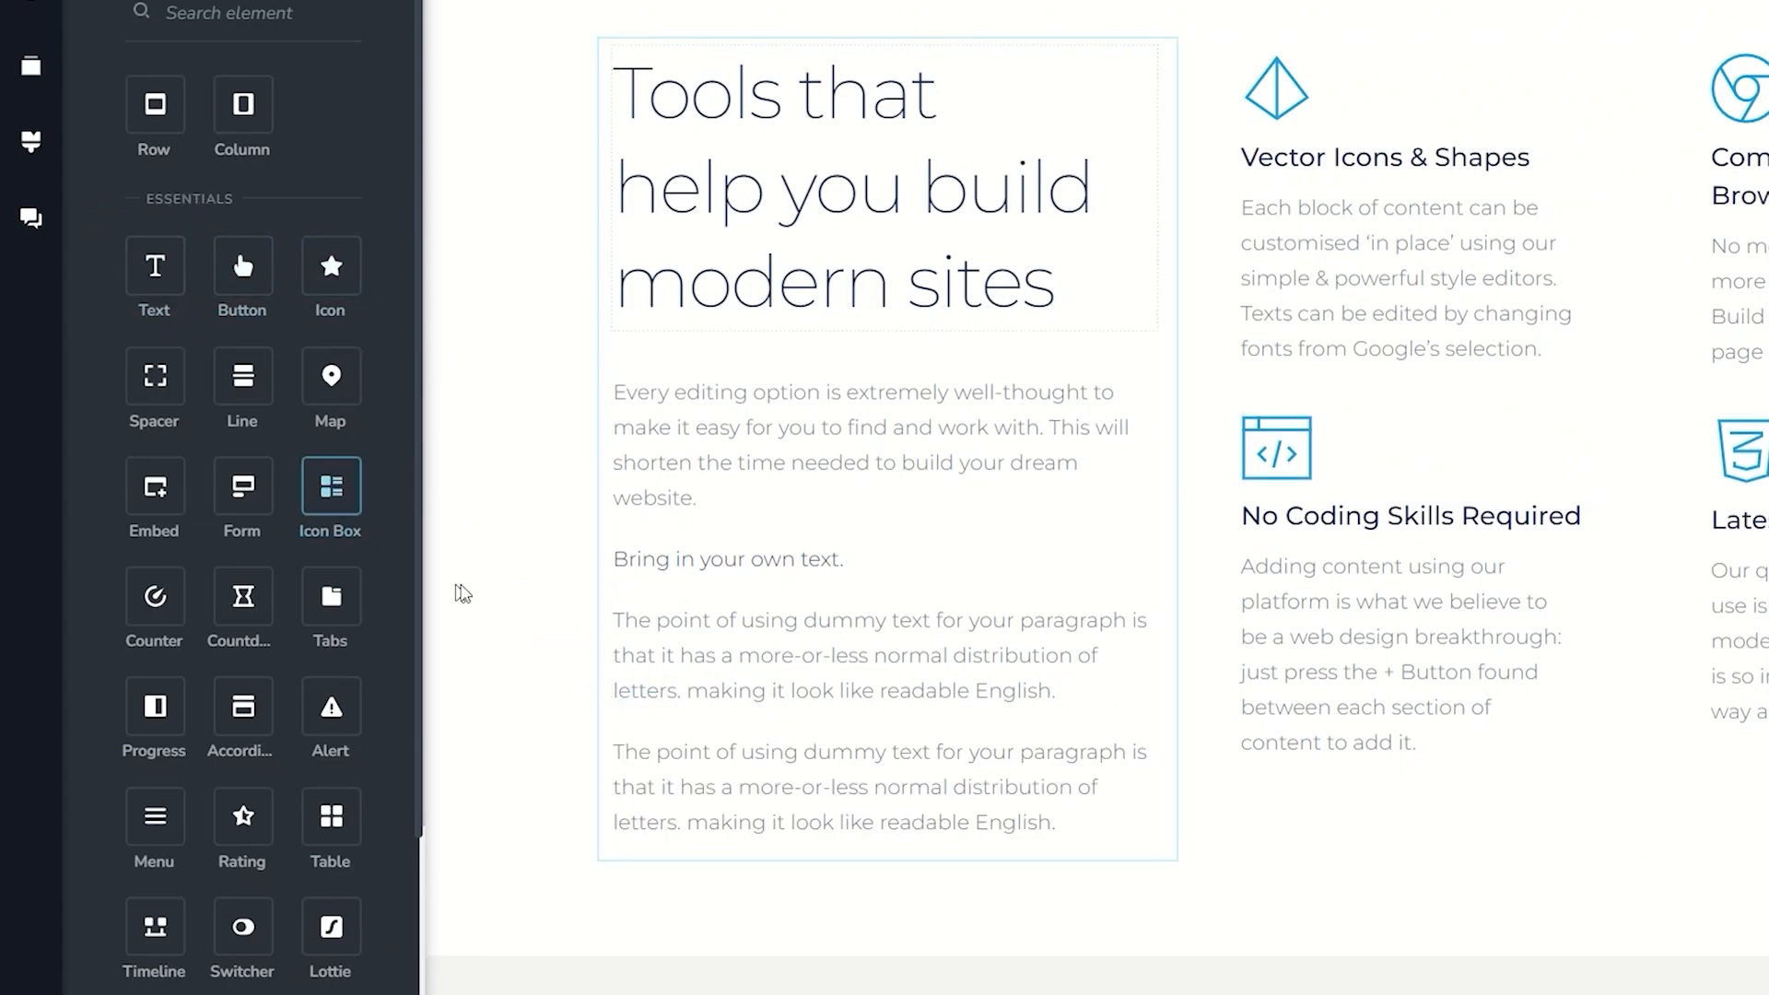
click(486, 599)
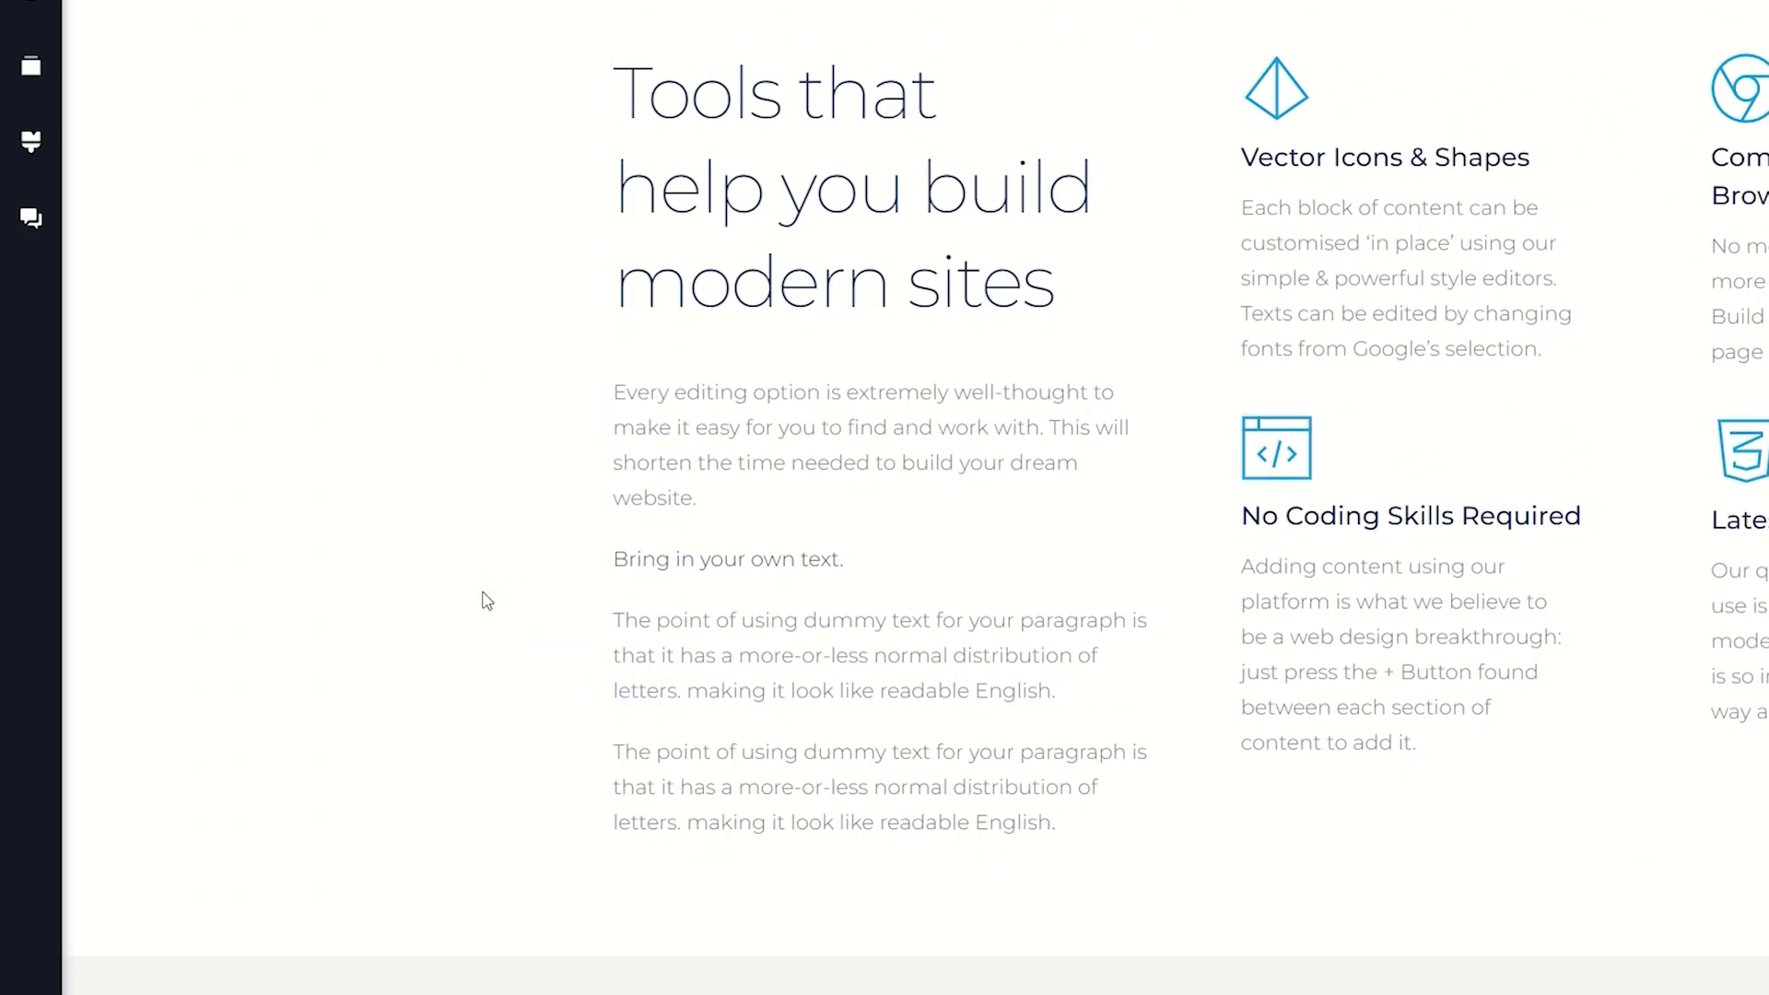
Step: Delete the "Bring in your own text." line and the two dummy text elements below it
click(750, 558)
click(1208, 494)
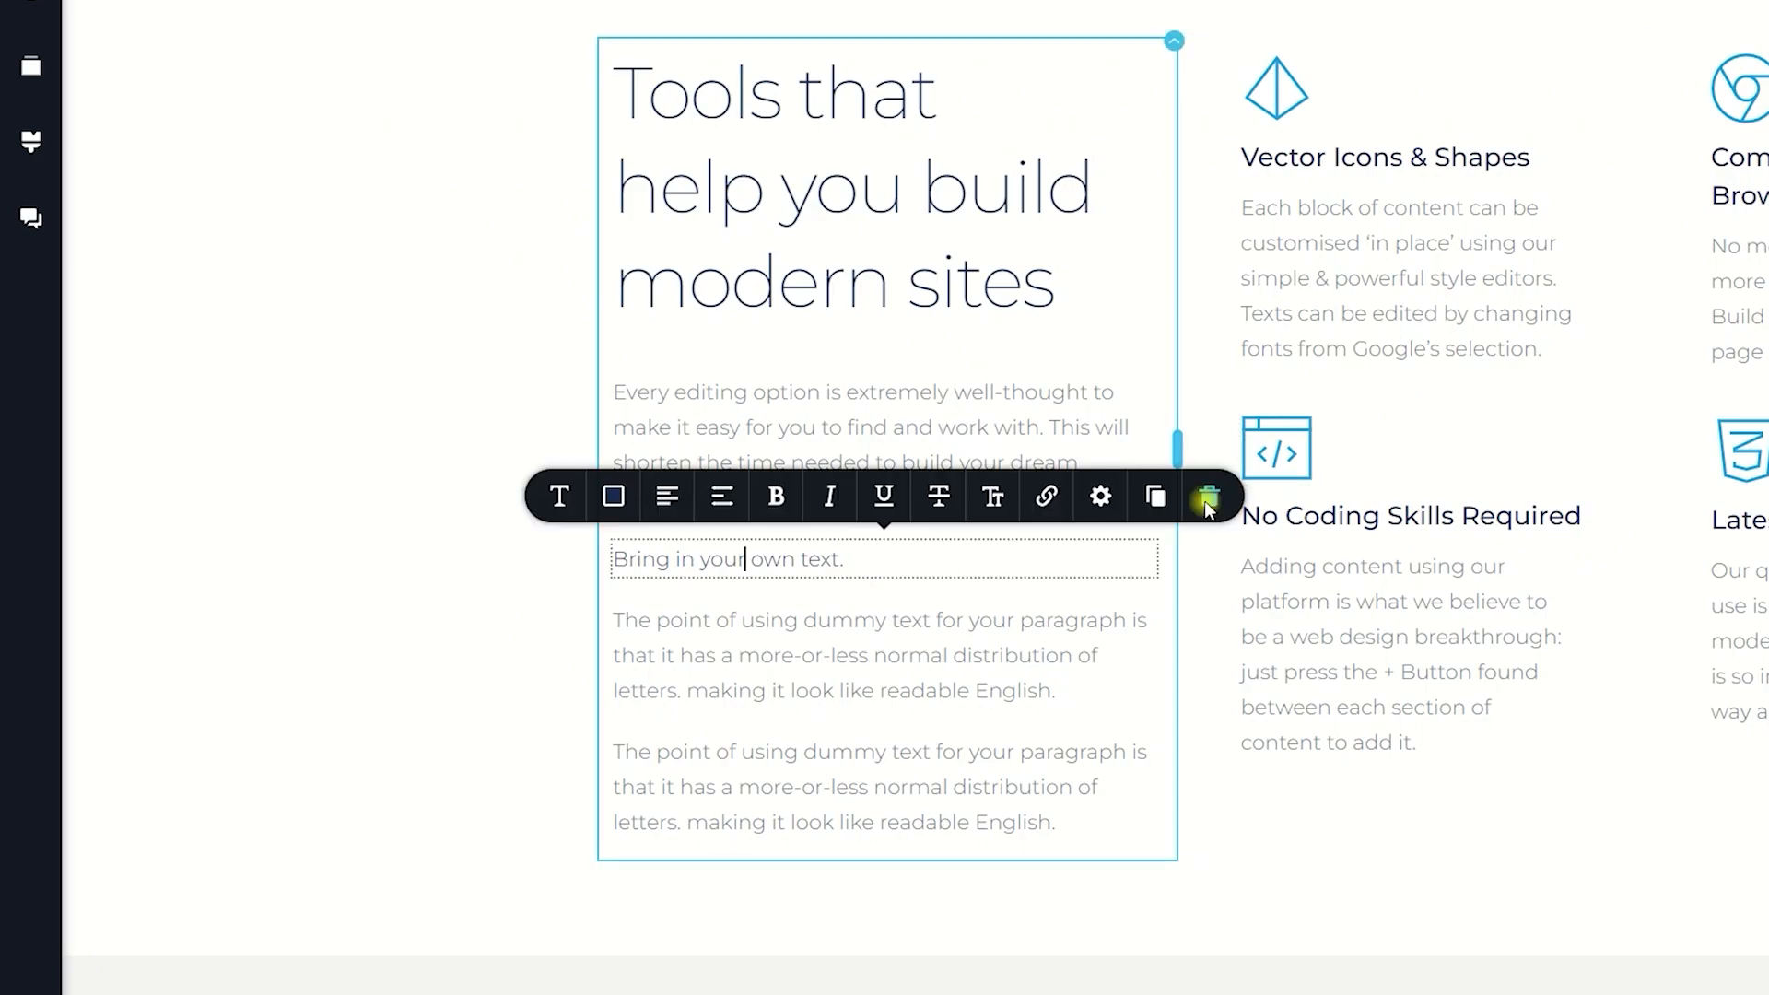
click(883, 599)
click(1210, 492)
click(907, 594)
click(1210, 491)
Step: Try bold and different text alignments on the "Every editing option" paragraph, then restore its regular weight and left alignment
click(781, 429)
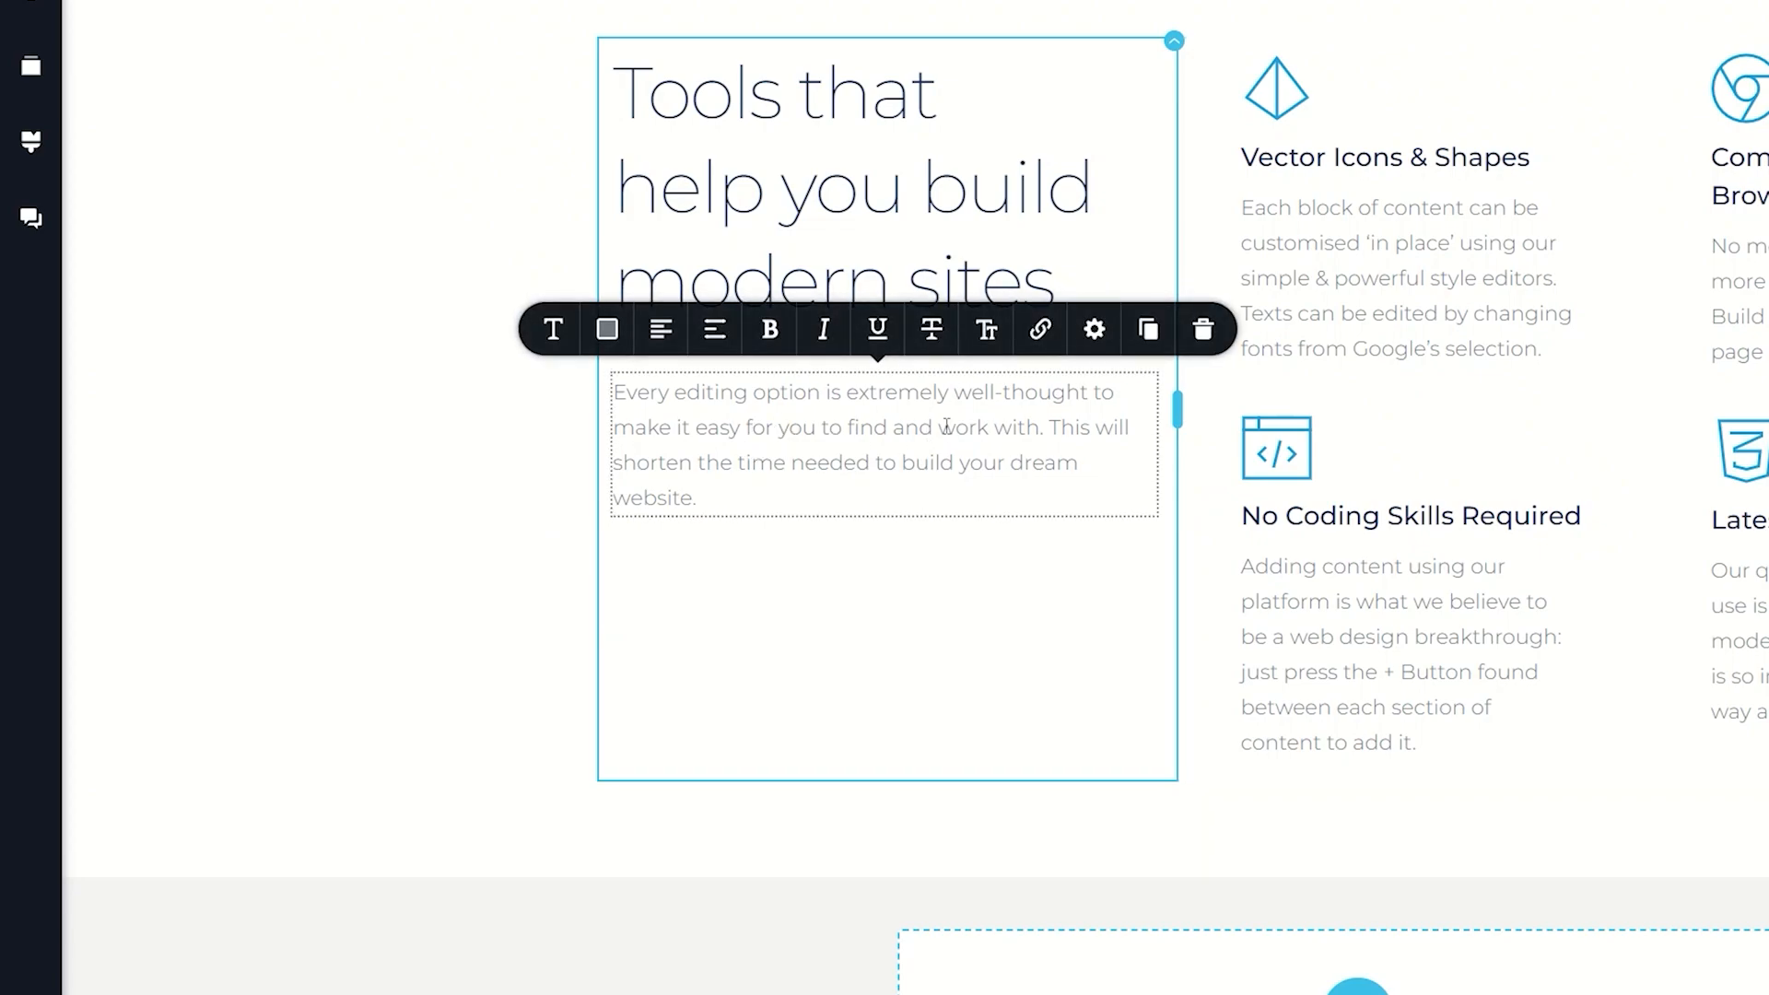
click(770, 329)
click(770, 329)
click(770, 332)
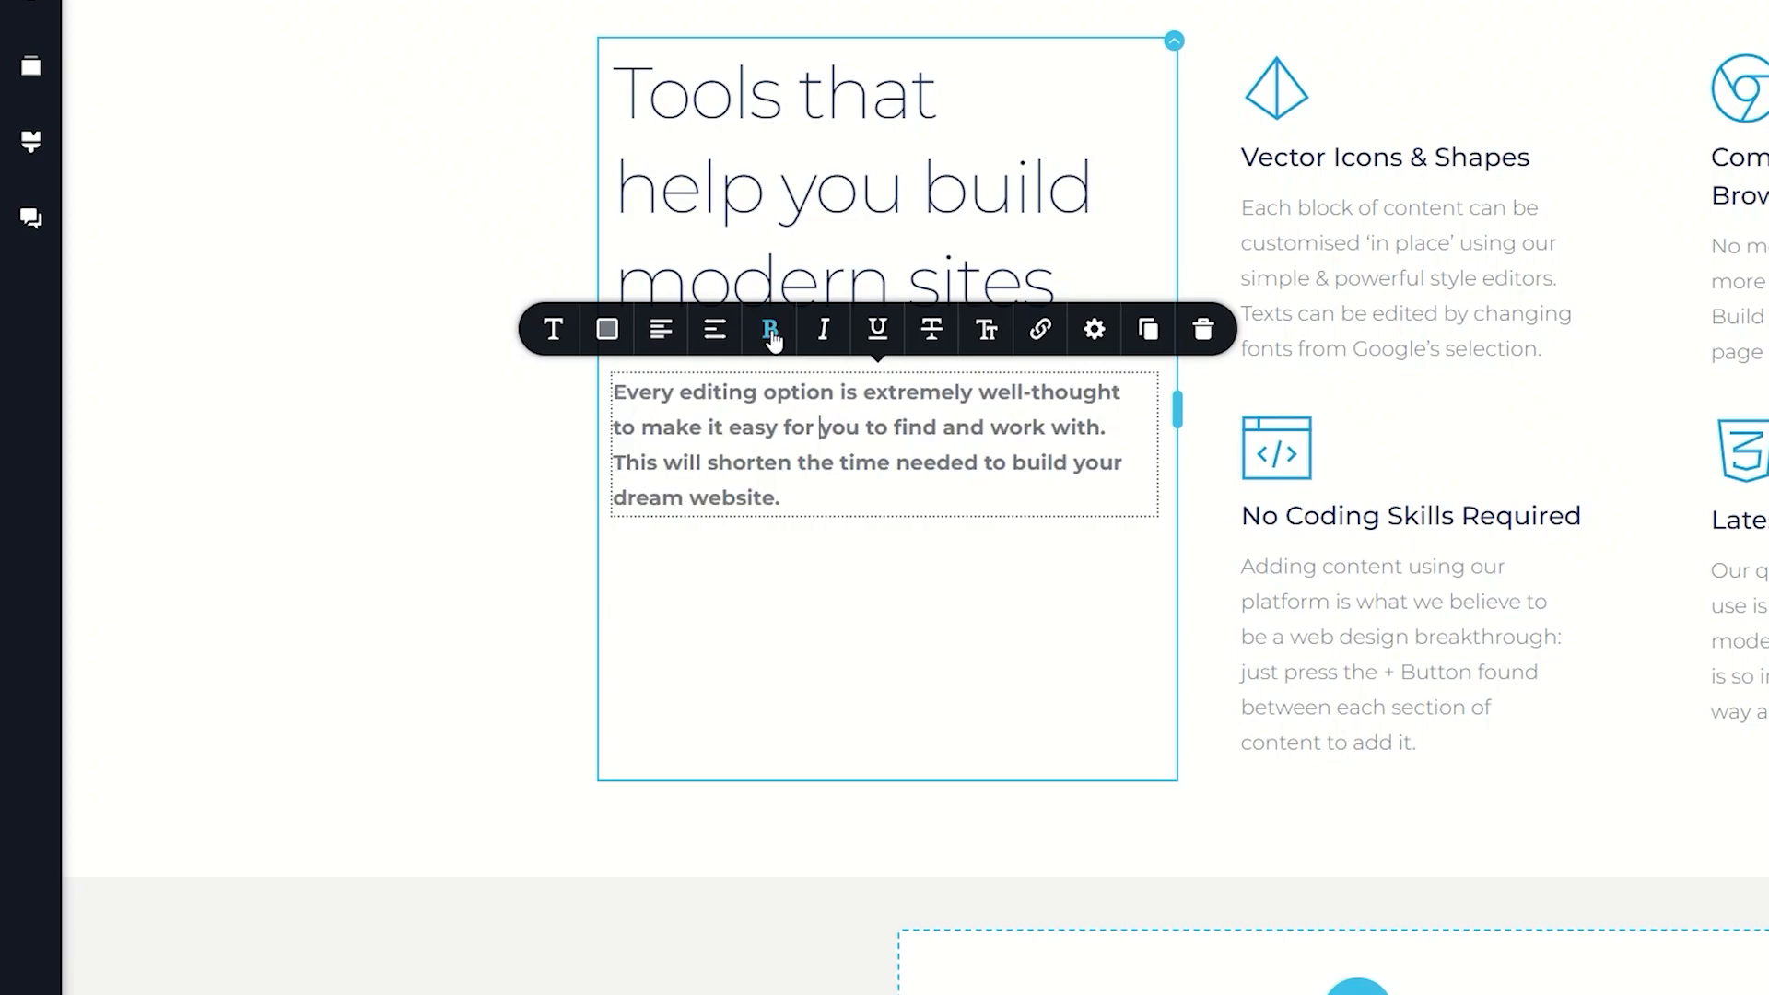
click(771, 332)
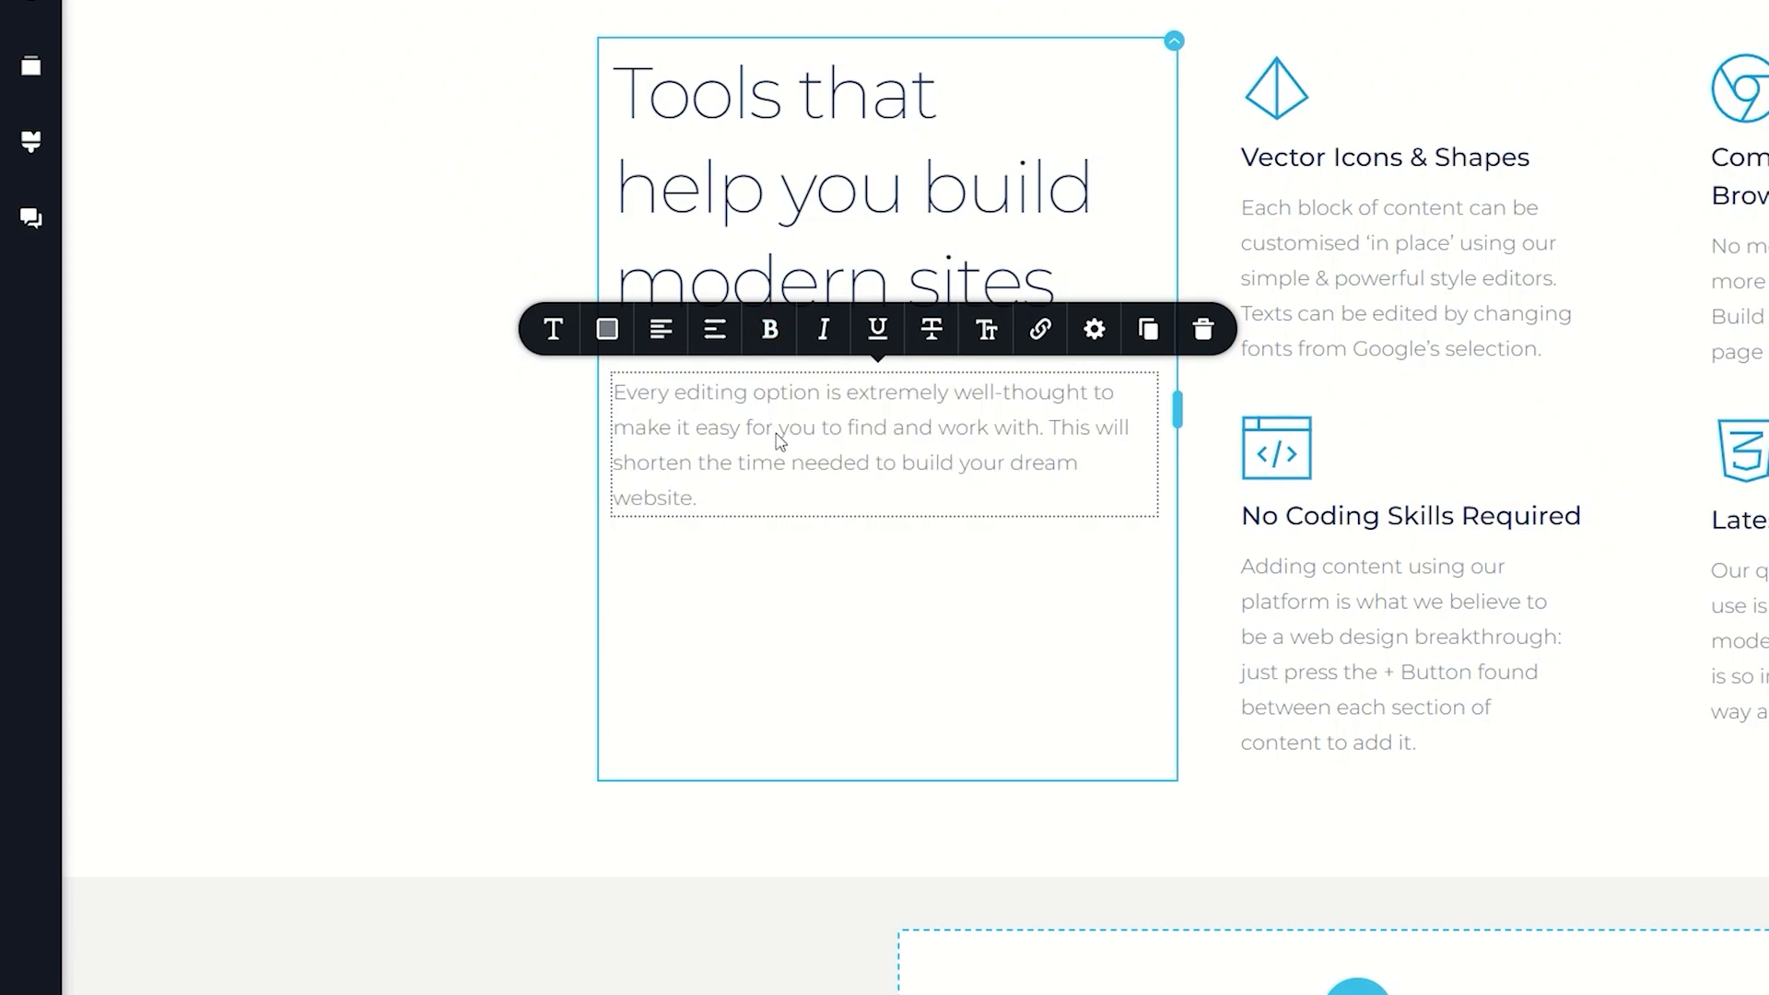
click(660, 329)
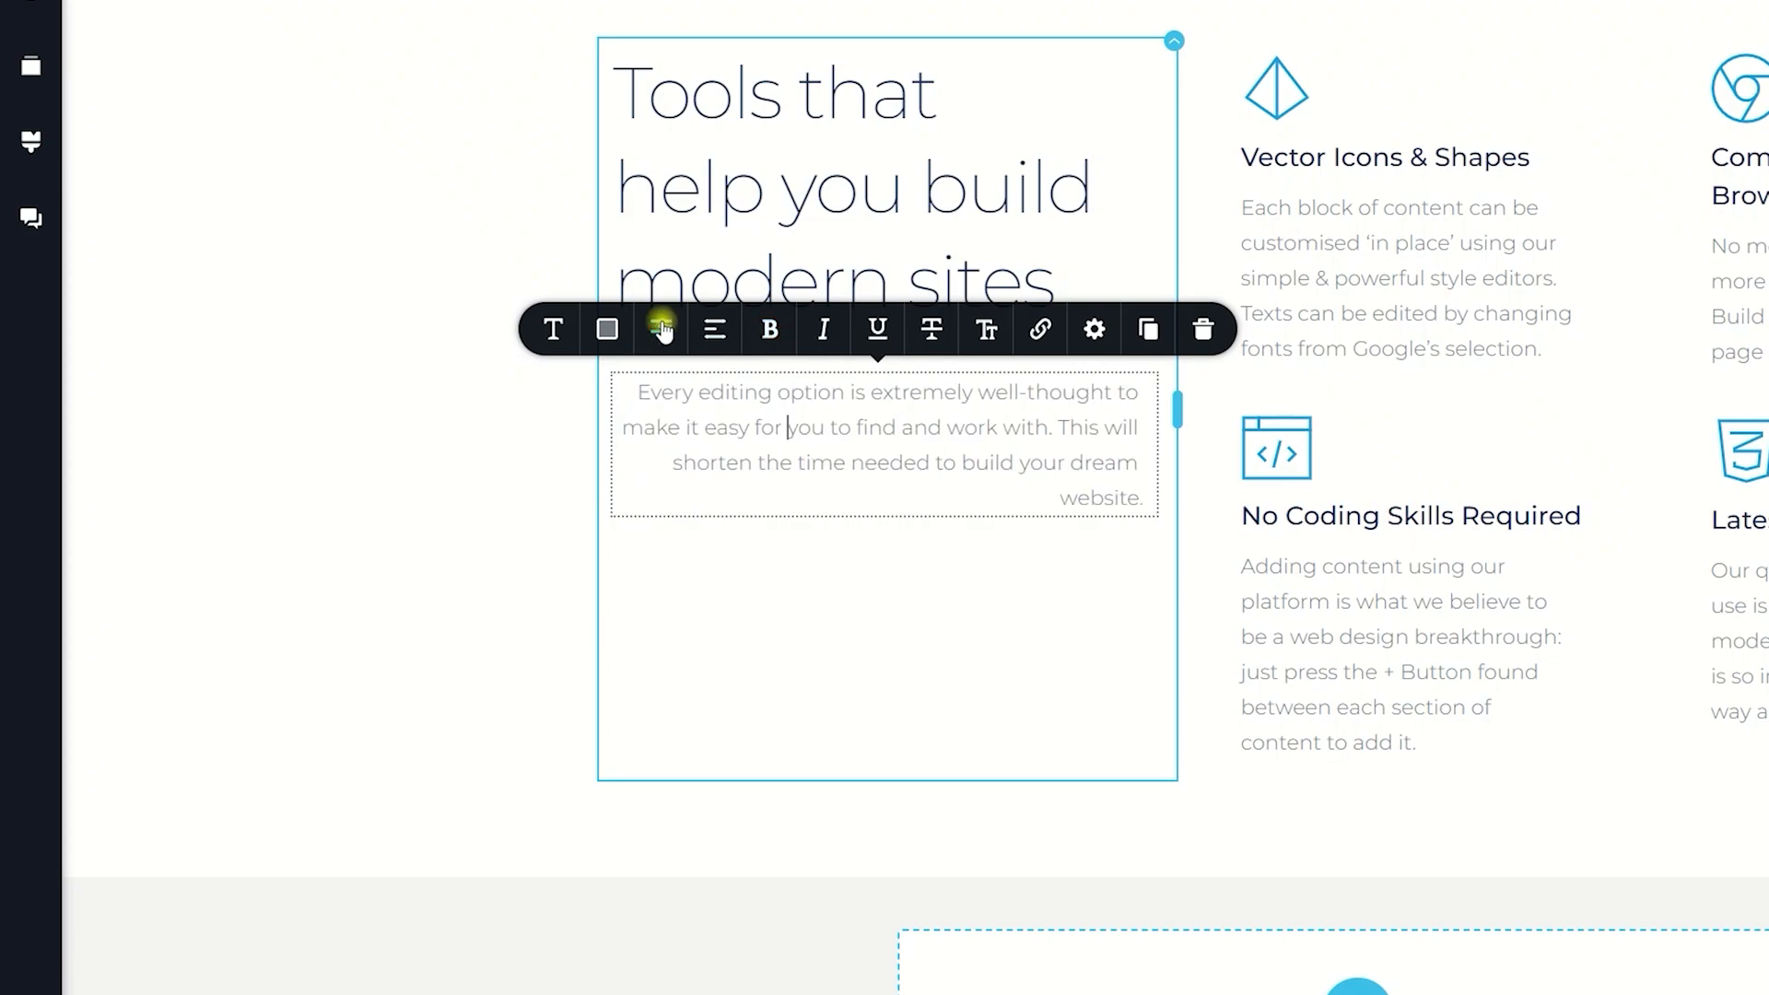
click(662, 330)
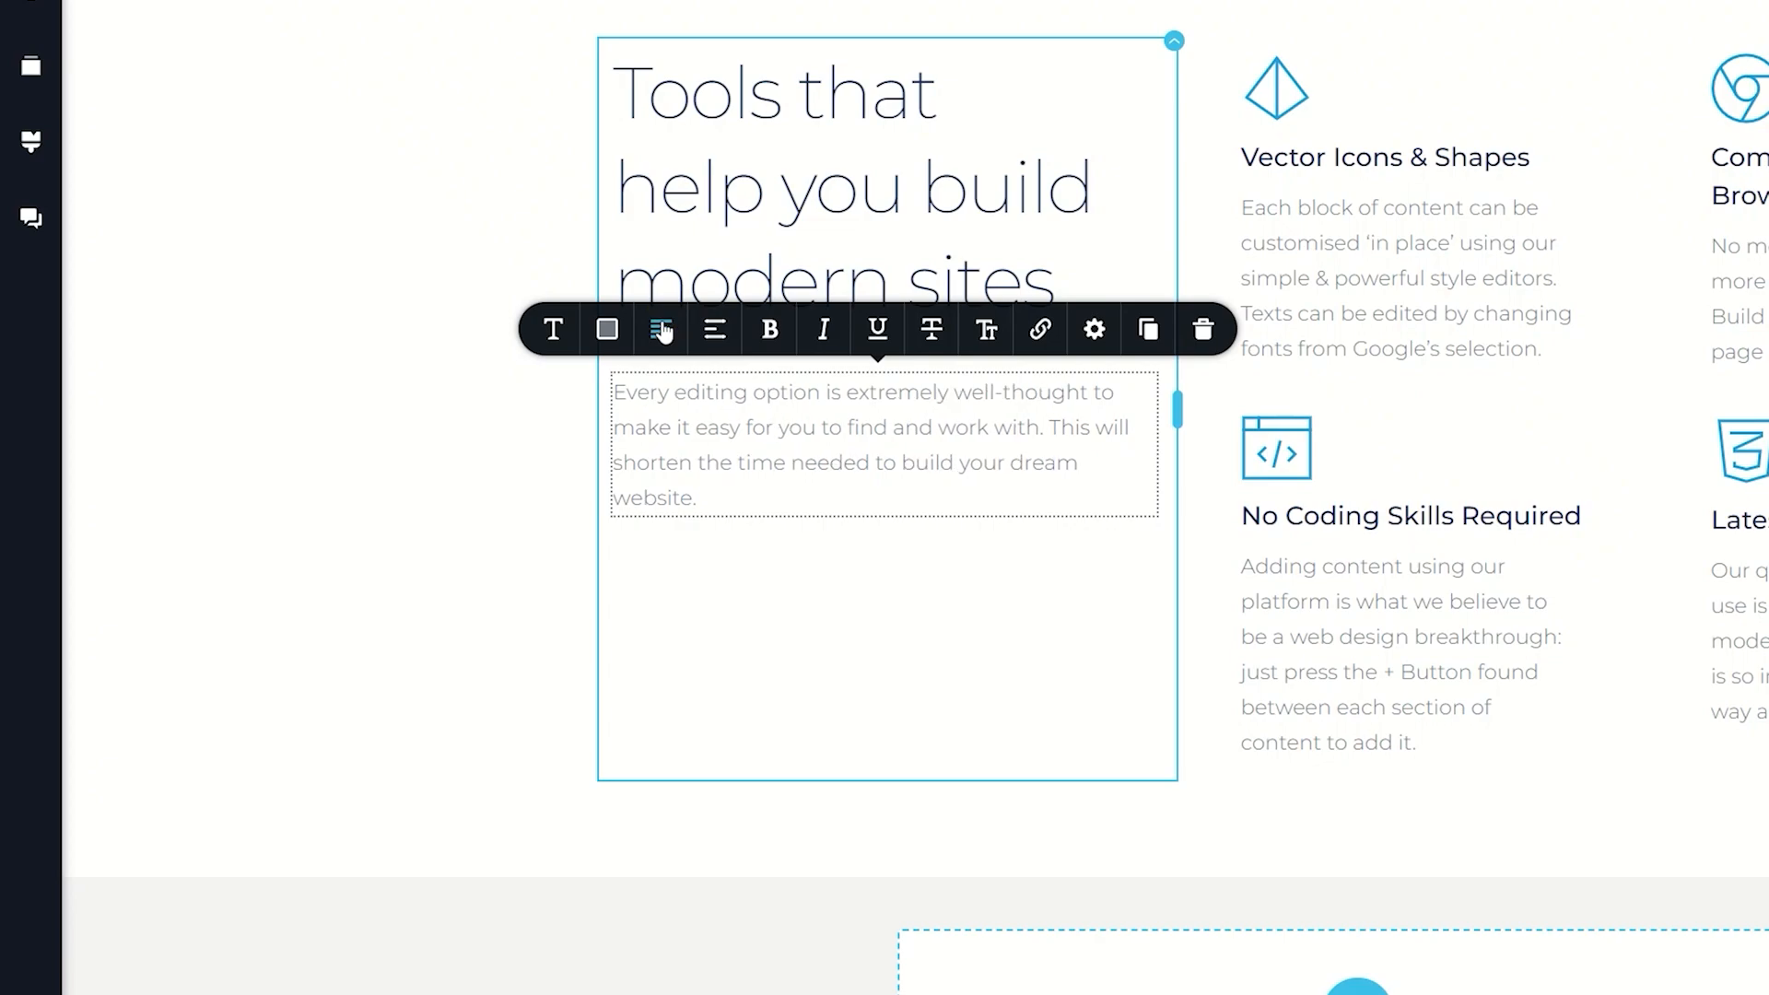
Step: Insert a line break in the paragraph so that "This will shorten the time" starts on its own line
click(1051, 429)
key(Return)
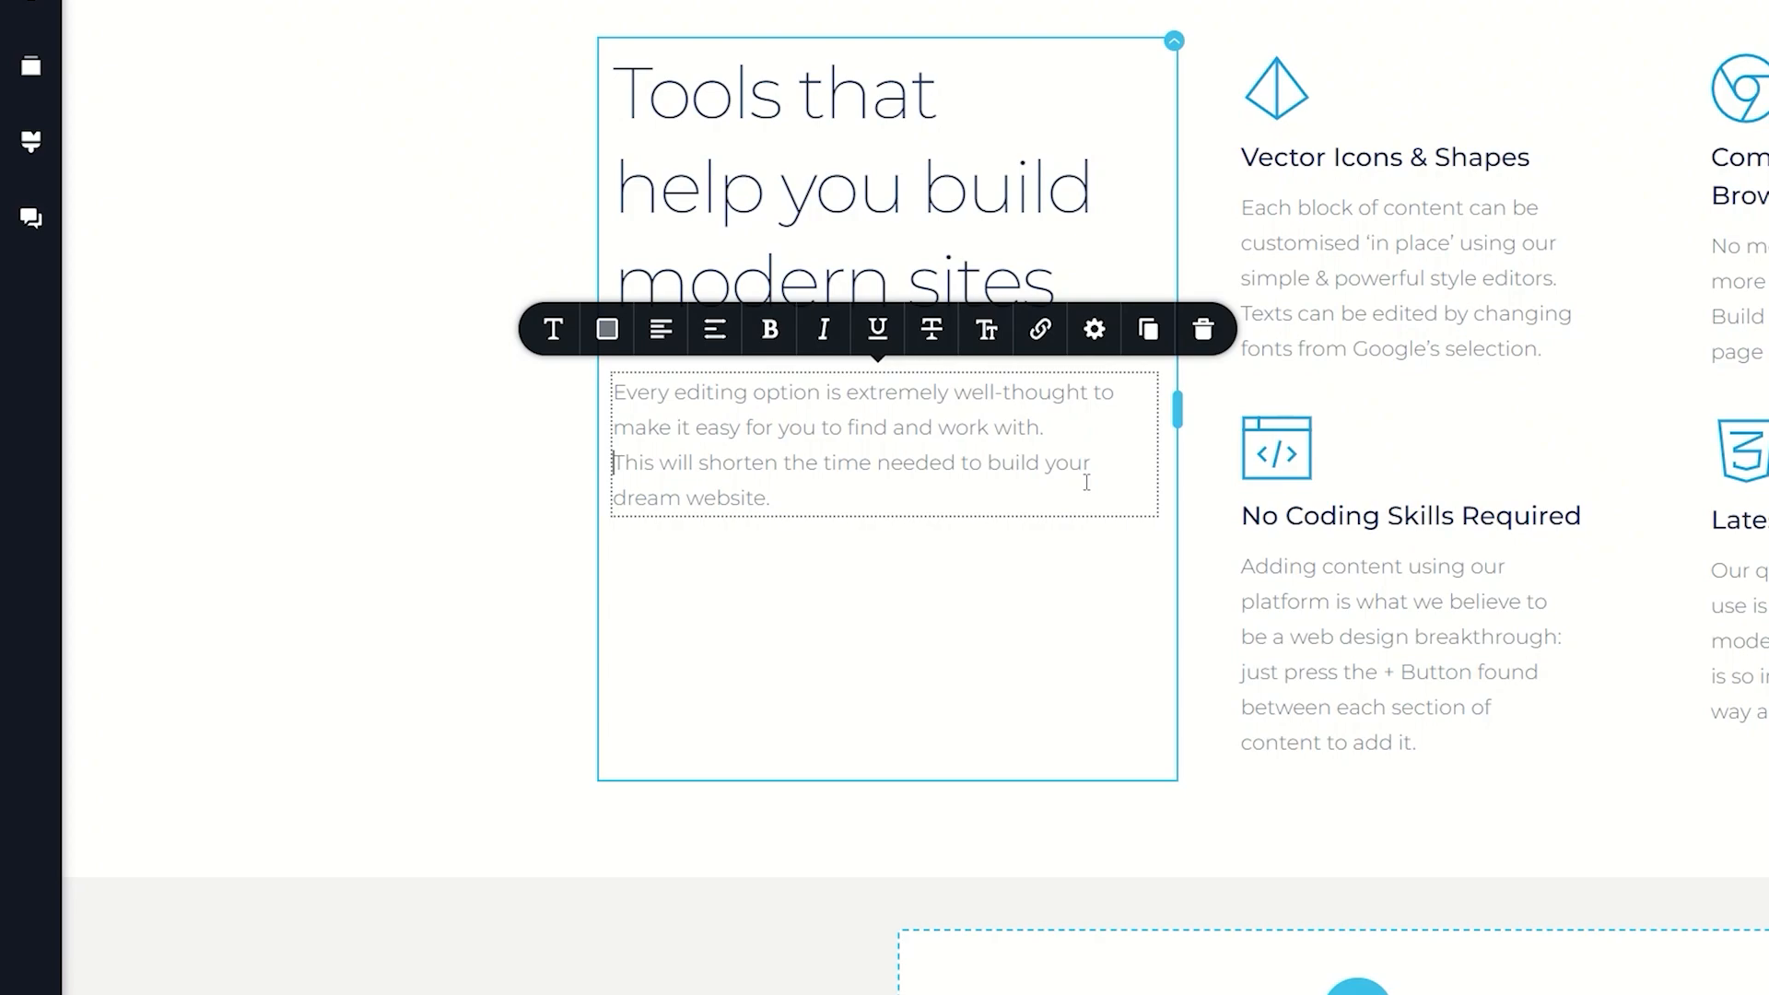
click(912, 394)
click(1078, 426)
Step: Try bold on the first sentence and on the second sentence separately, removing it from each again
click(914, 388)
click(771, 332)
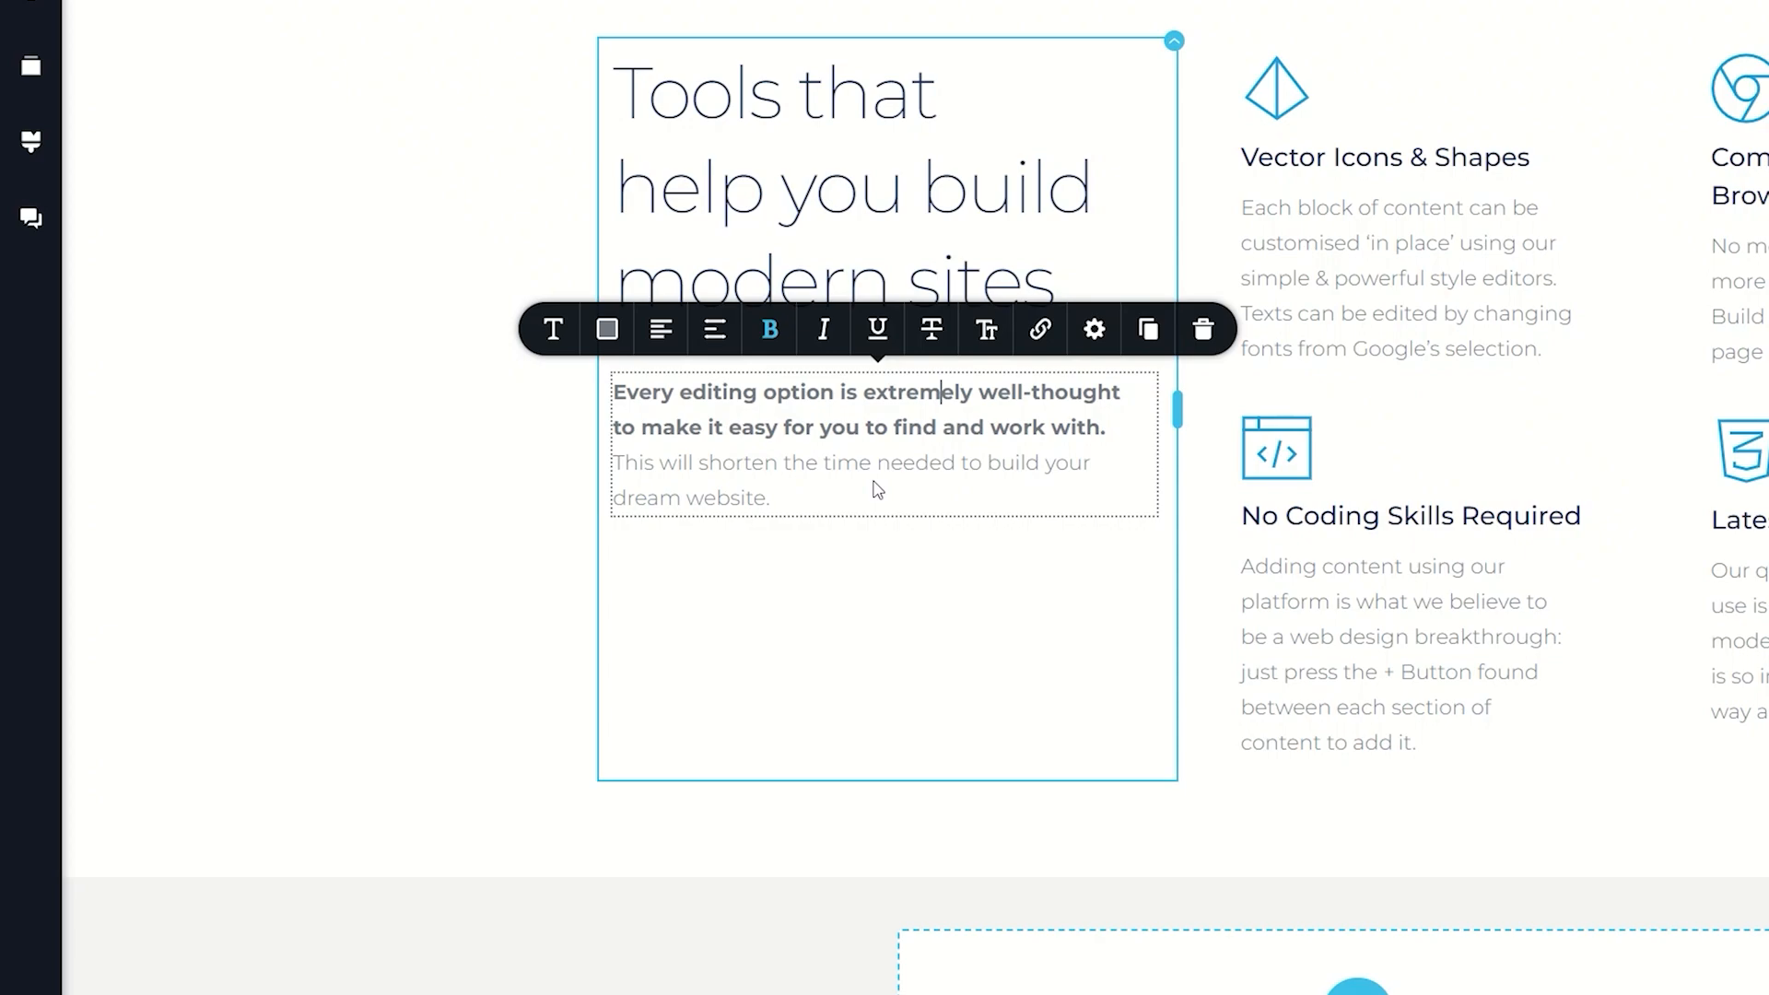
click(770, 329)
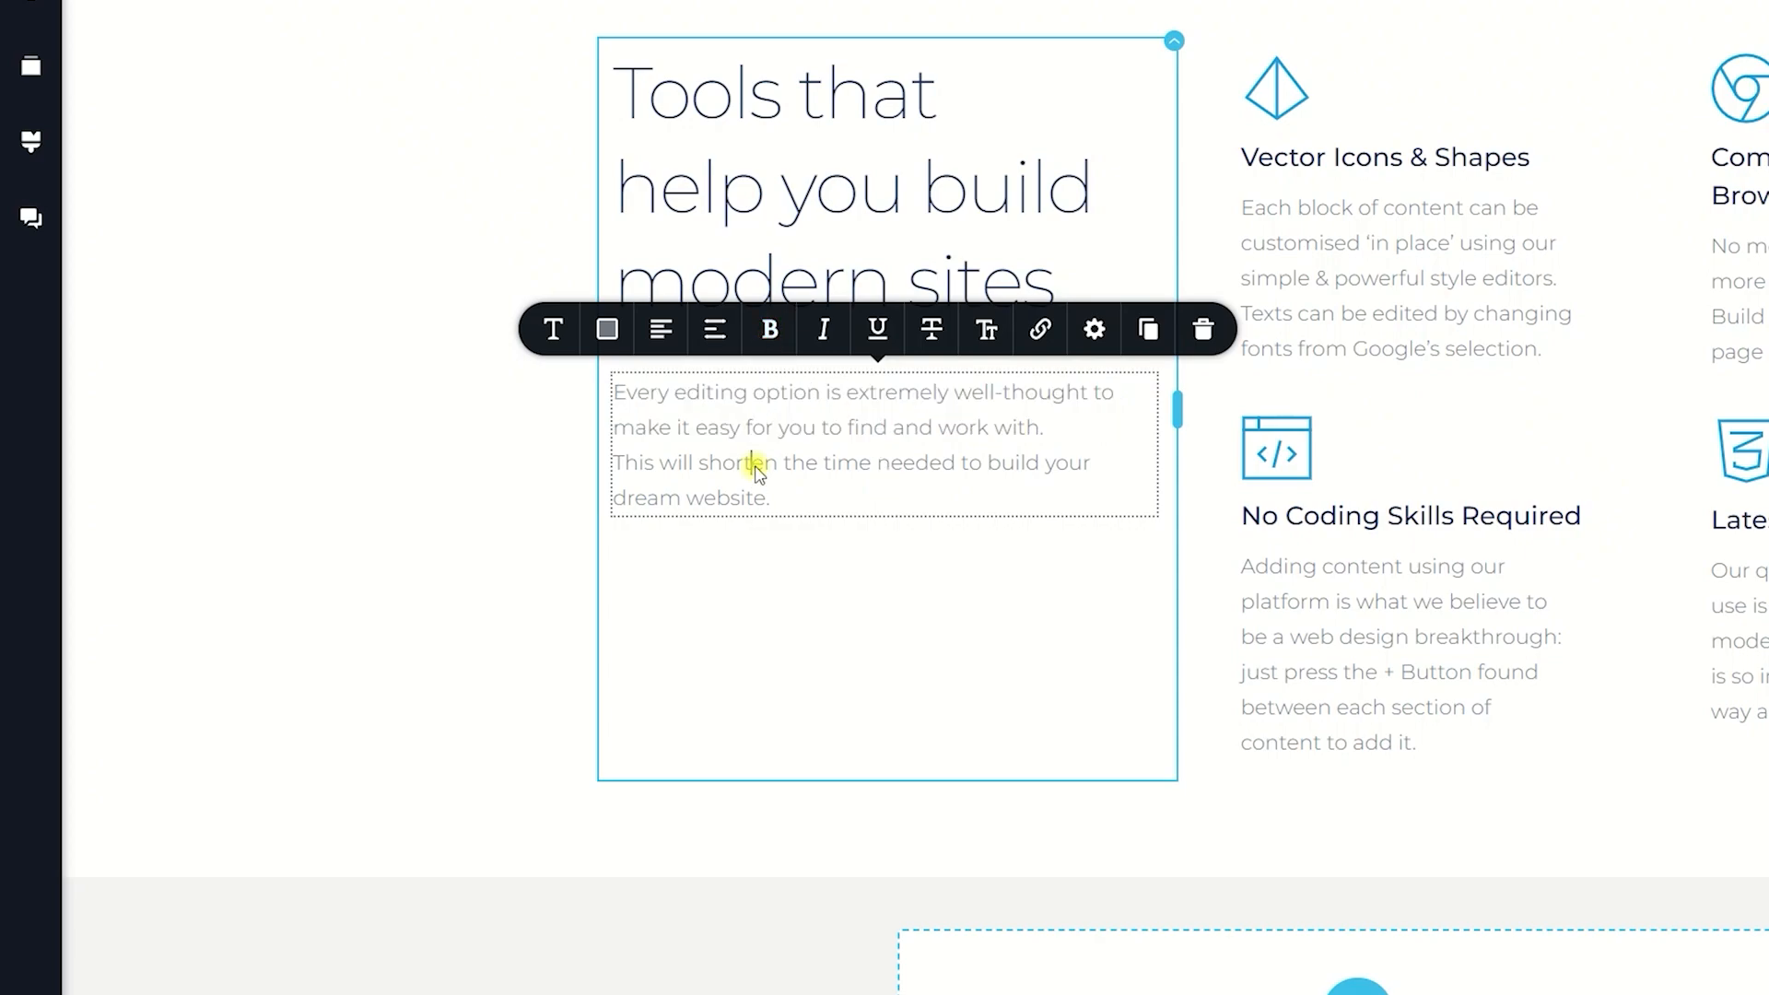
click(773, 334)
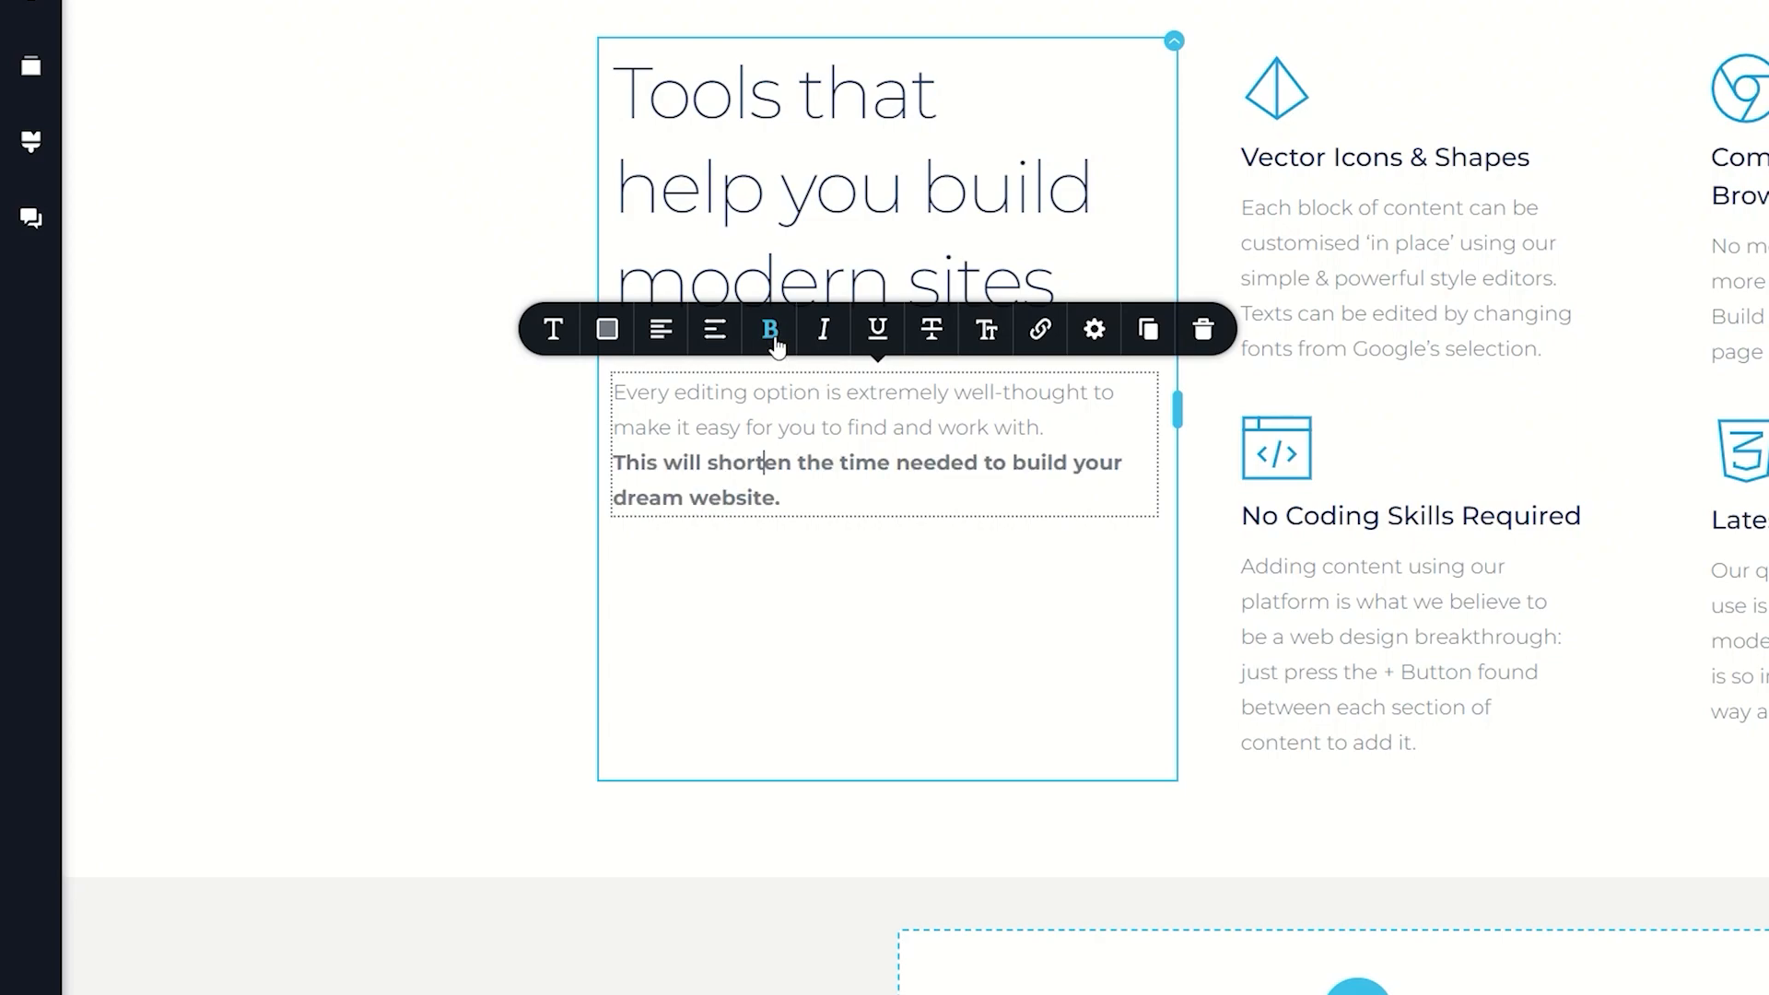
click(773, 336)
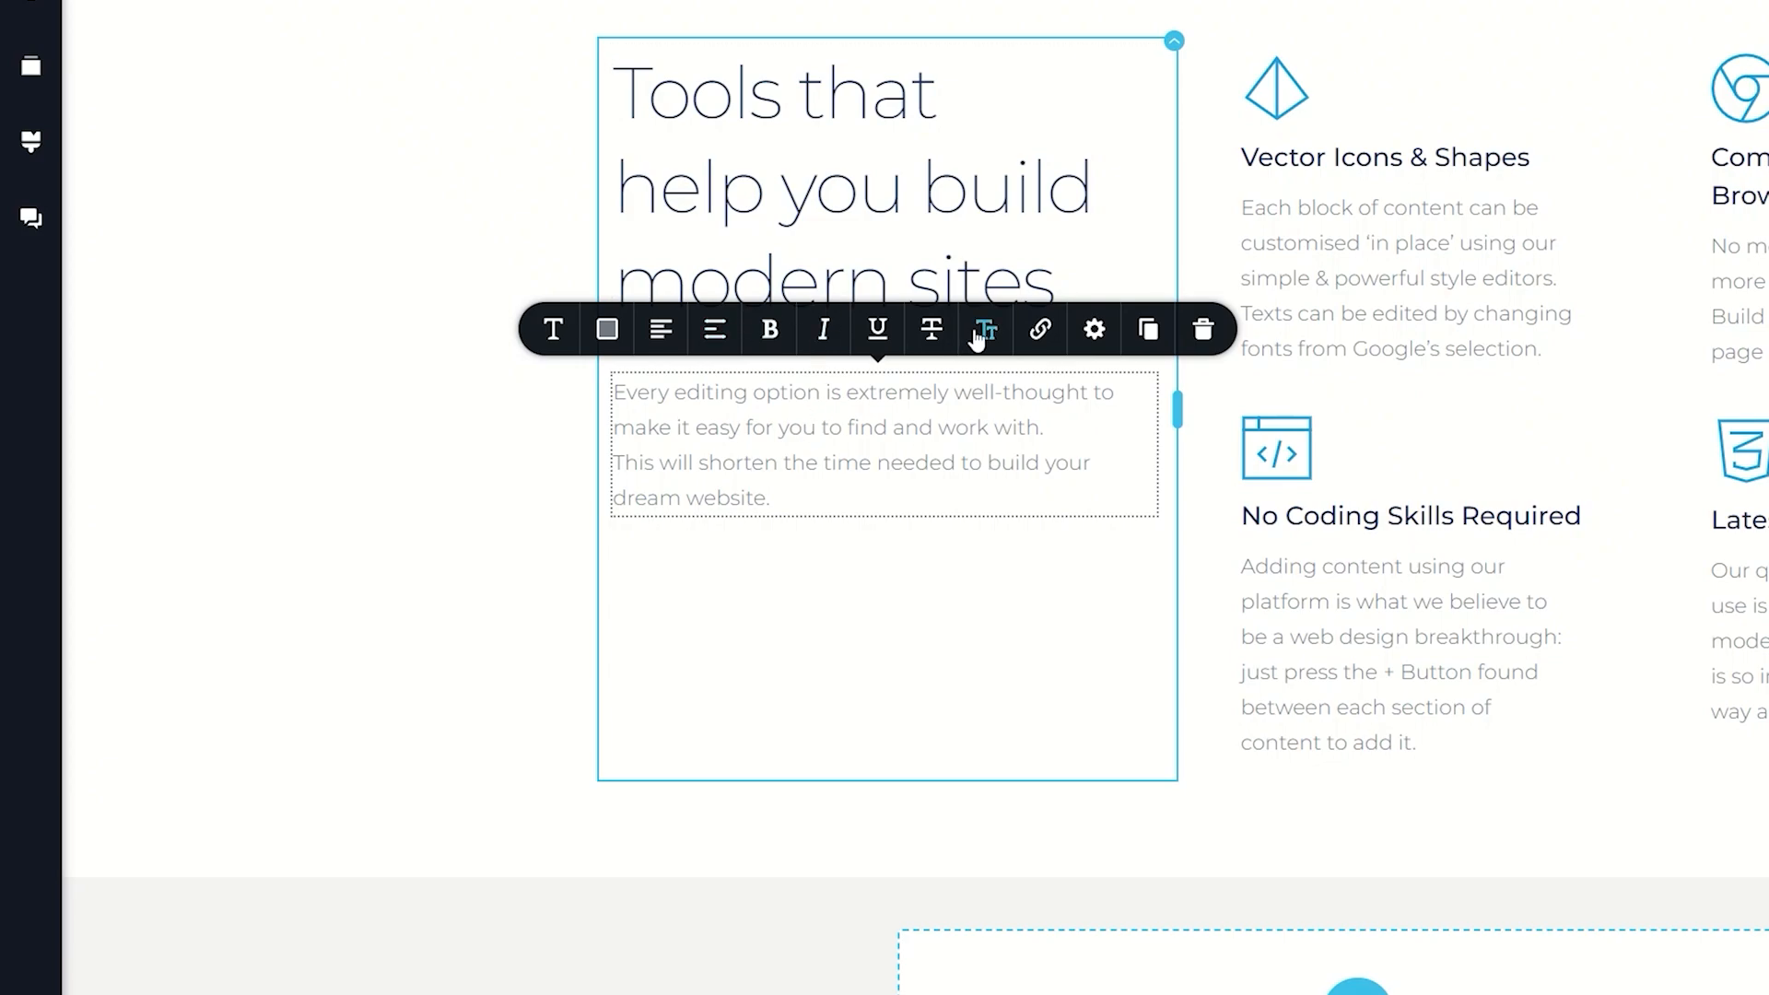
Step: Make the entire "Every editing option" paragraph bold
click(782, 495)
key(ctrl+a)
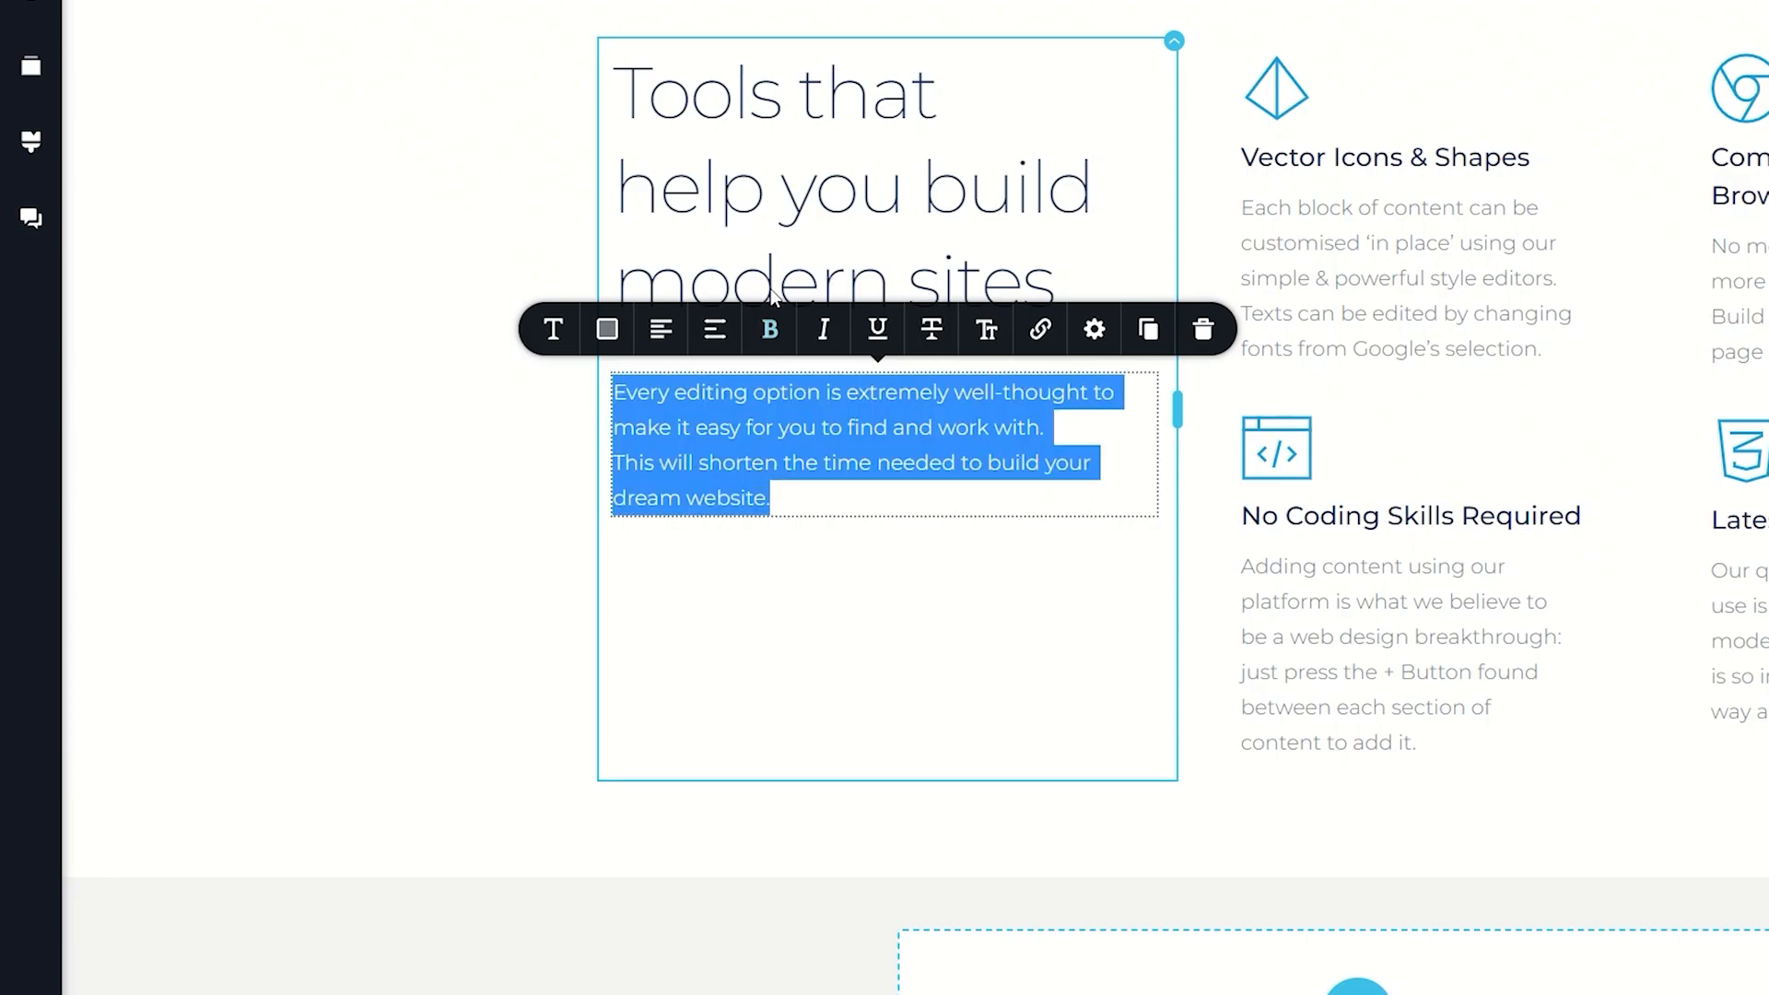
click(774, 333)
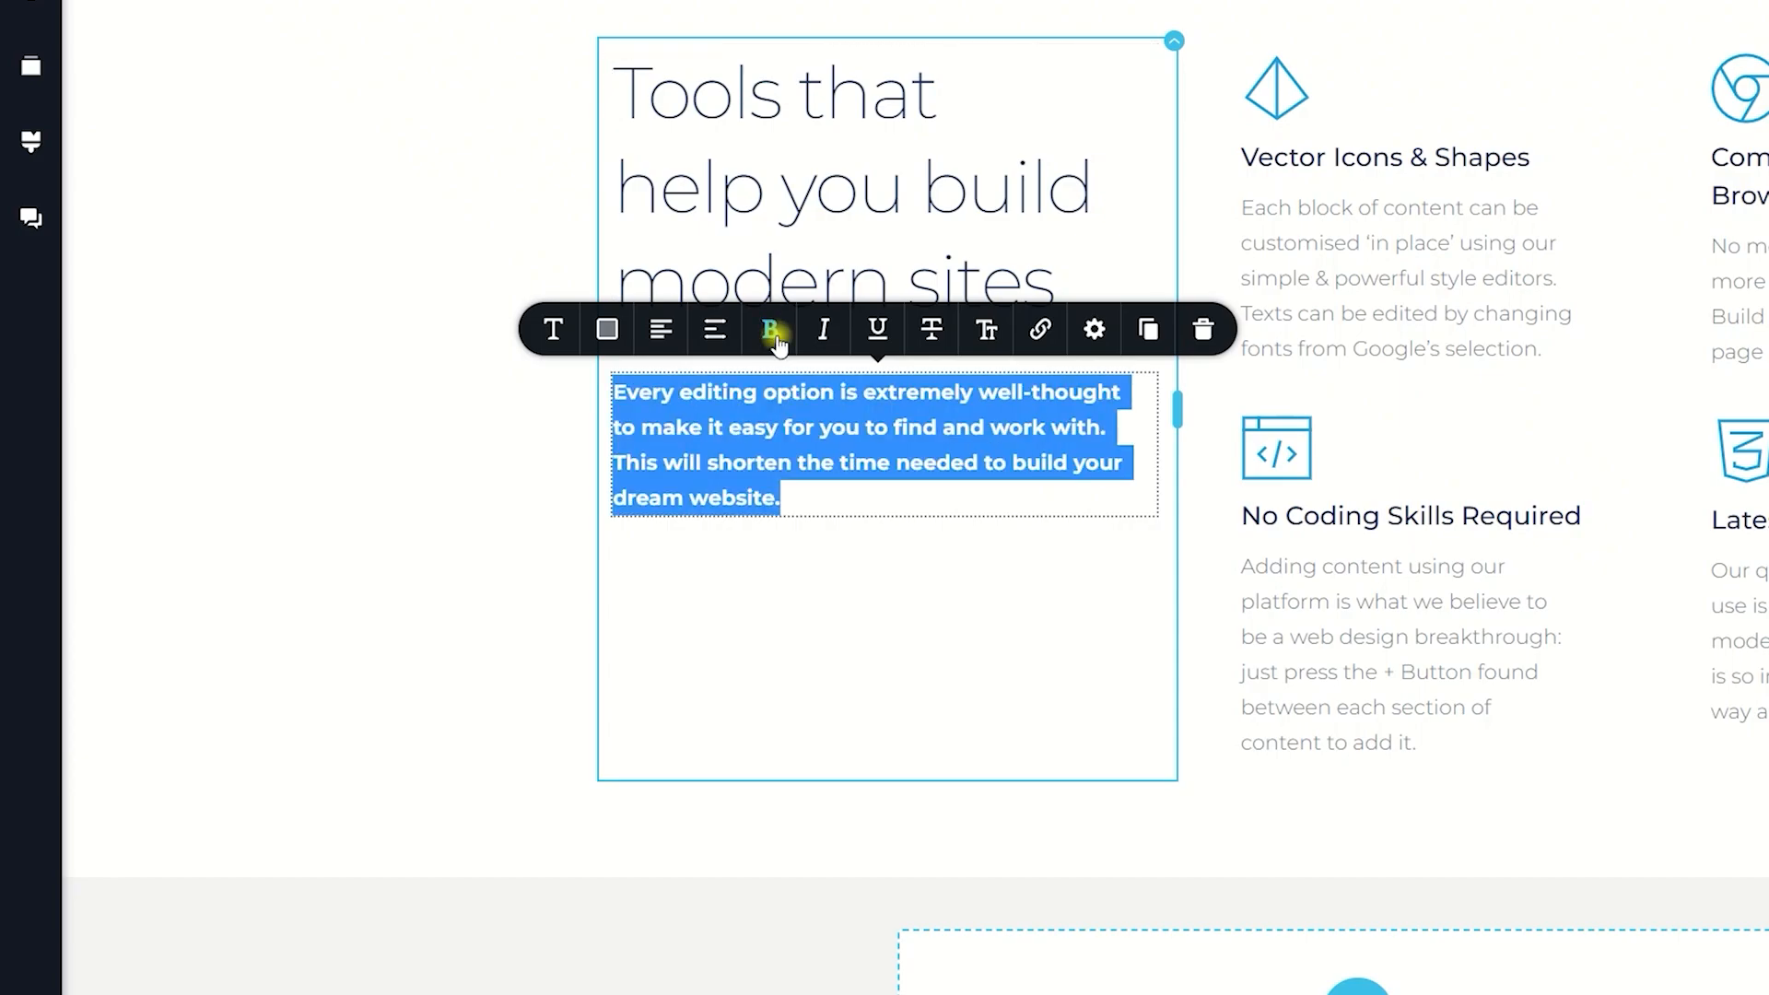
click(852, 502)
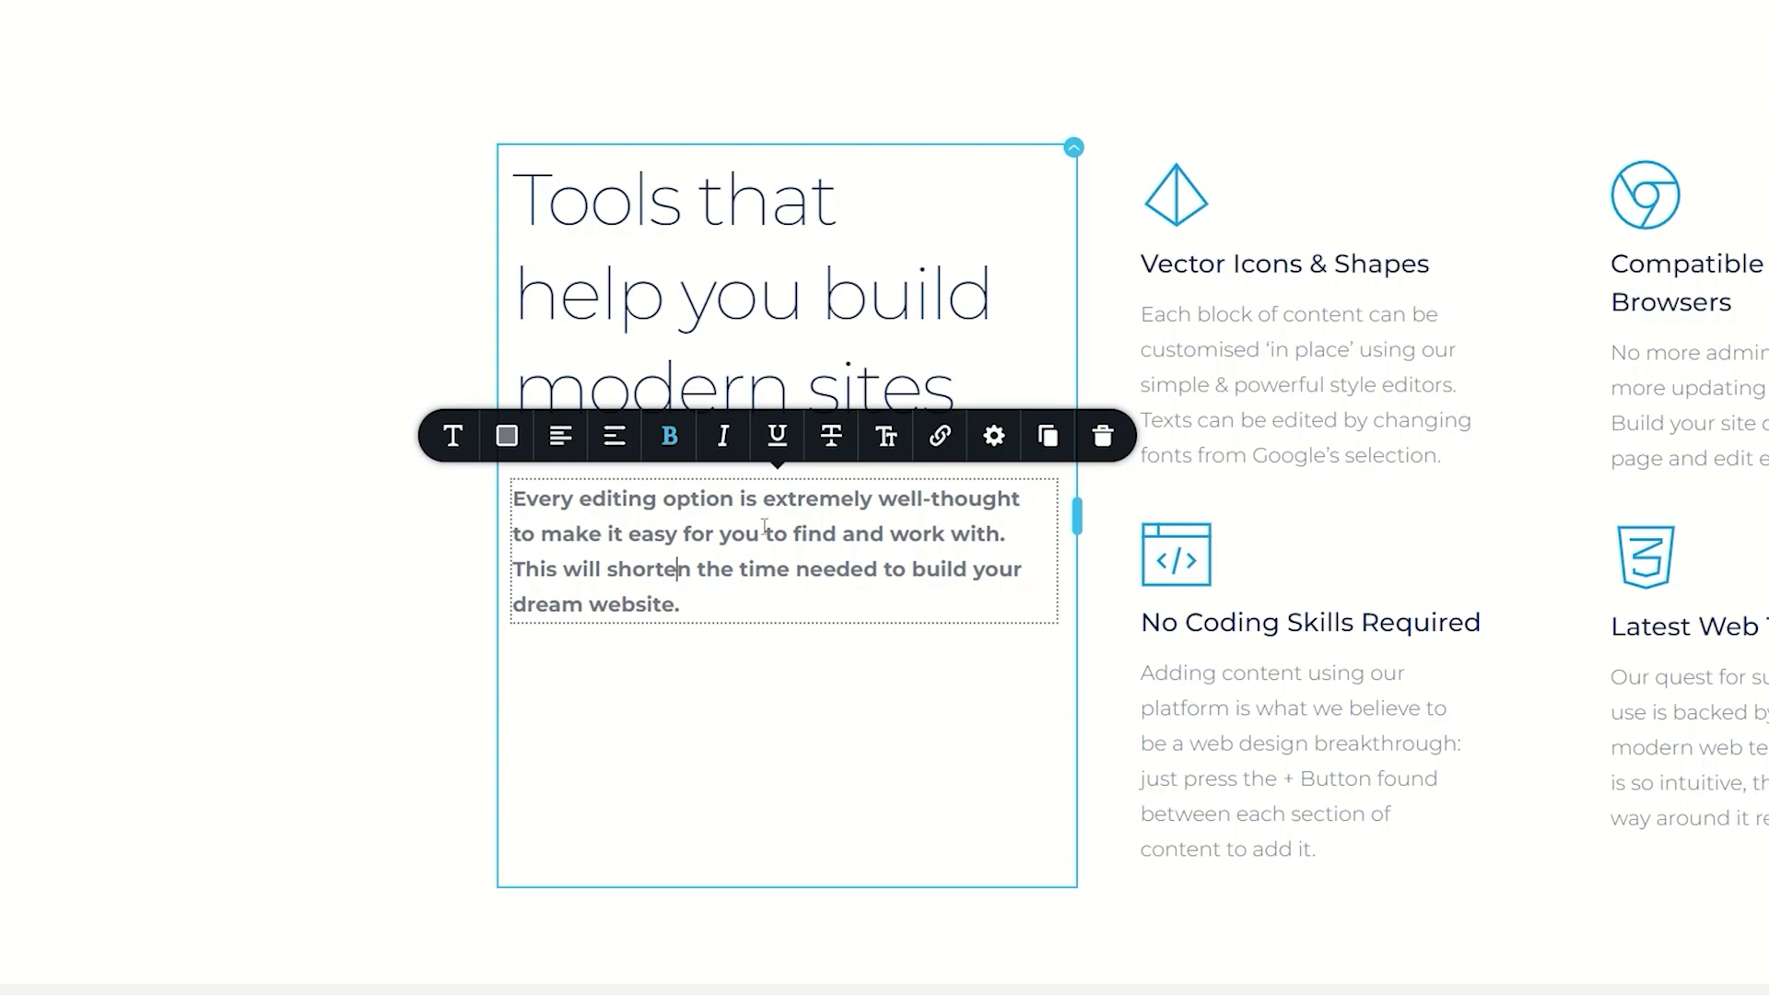
Step: Color only the first sentence of the bold paragraph with the blue palette color #239DDB
click(514, 436)
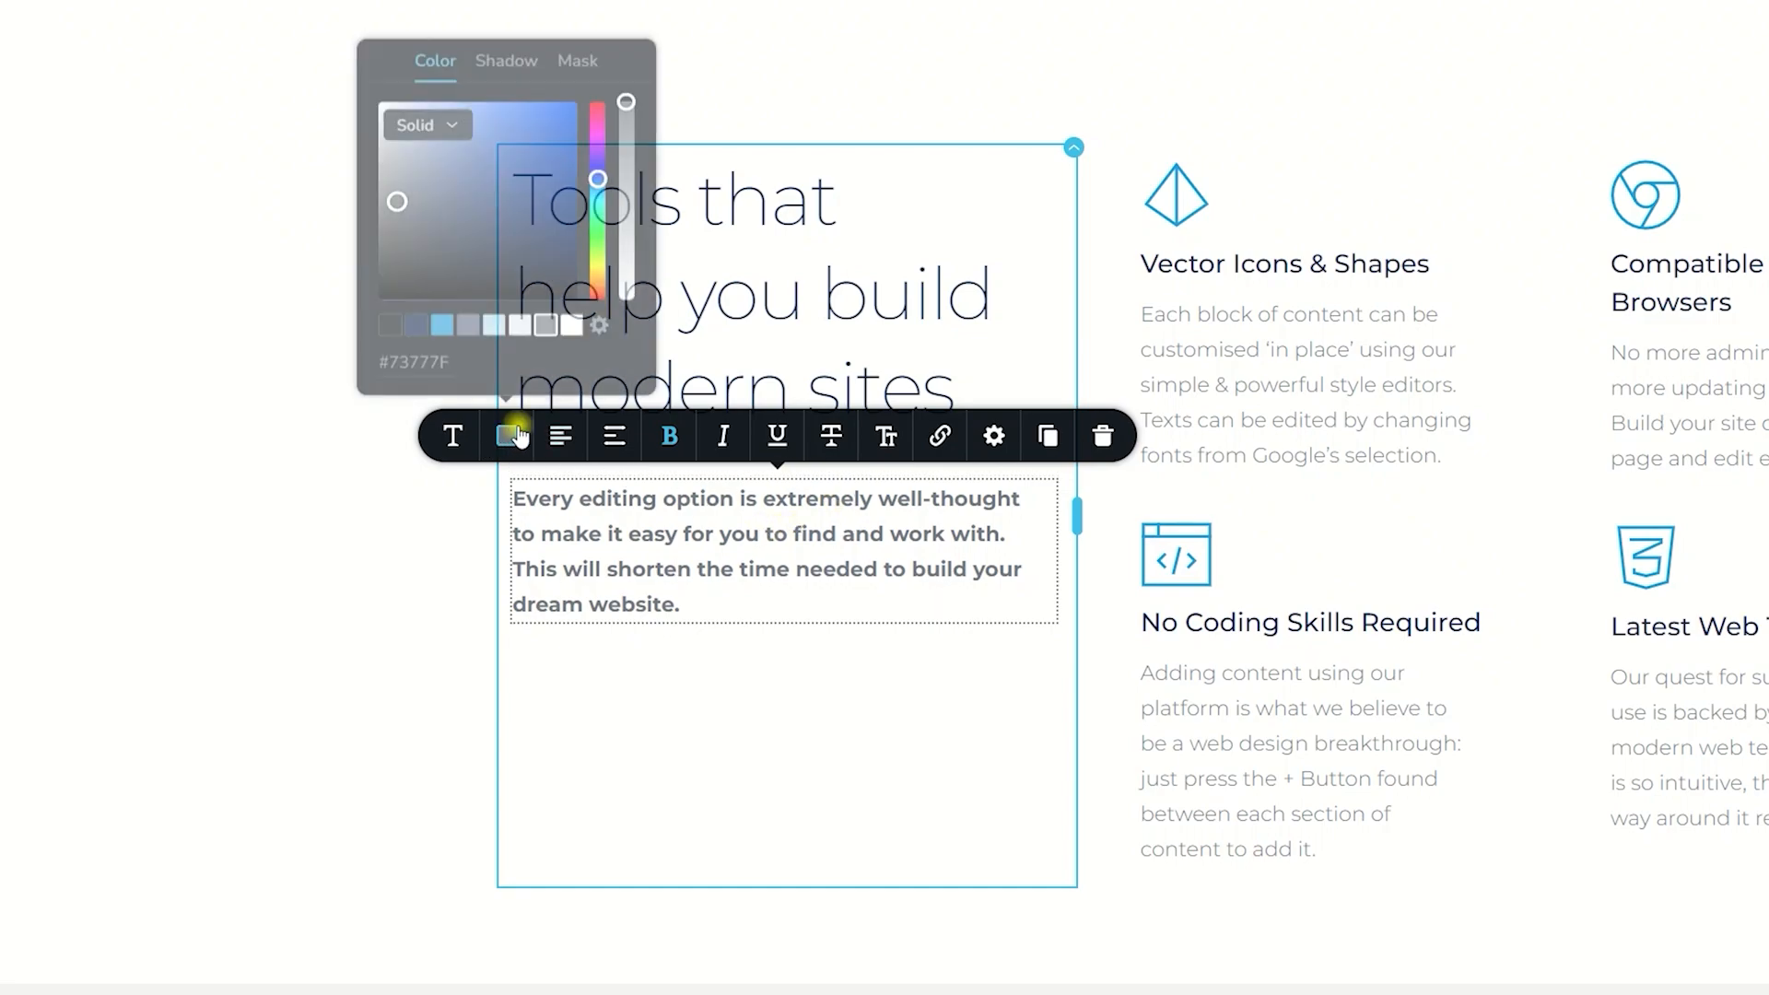
click(442, 320)
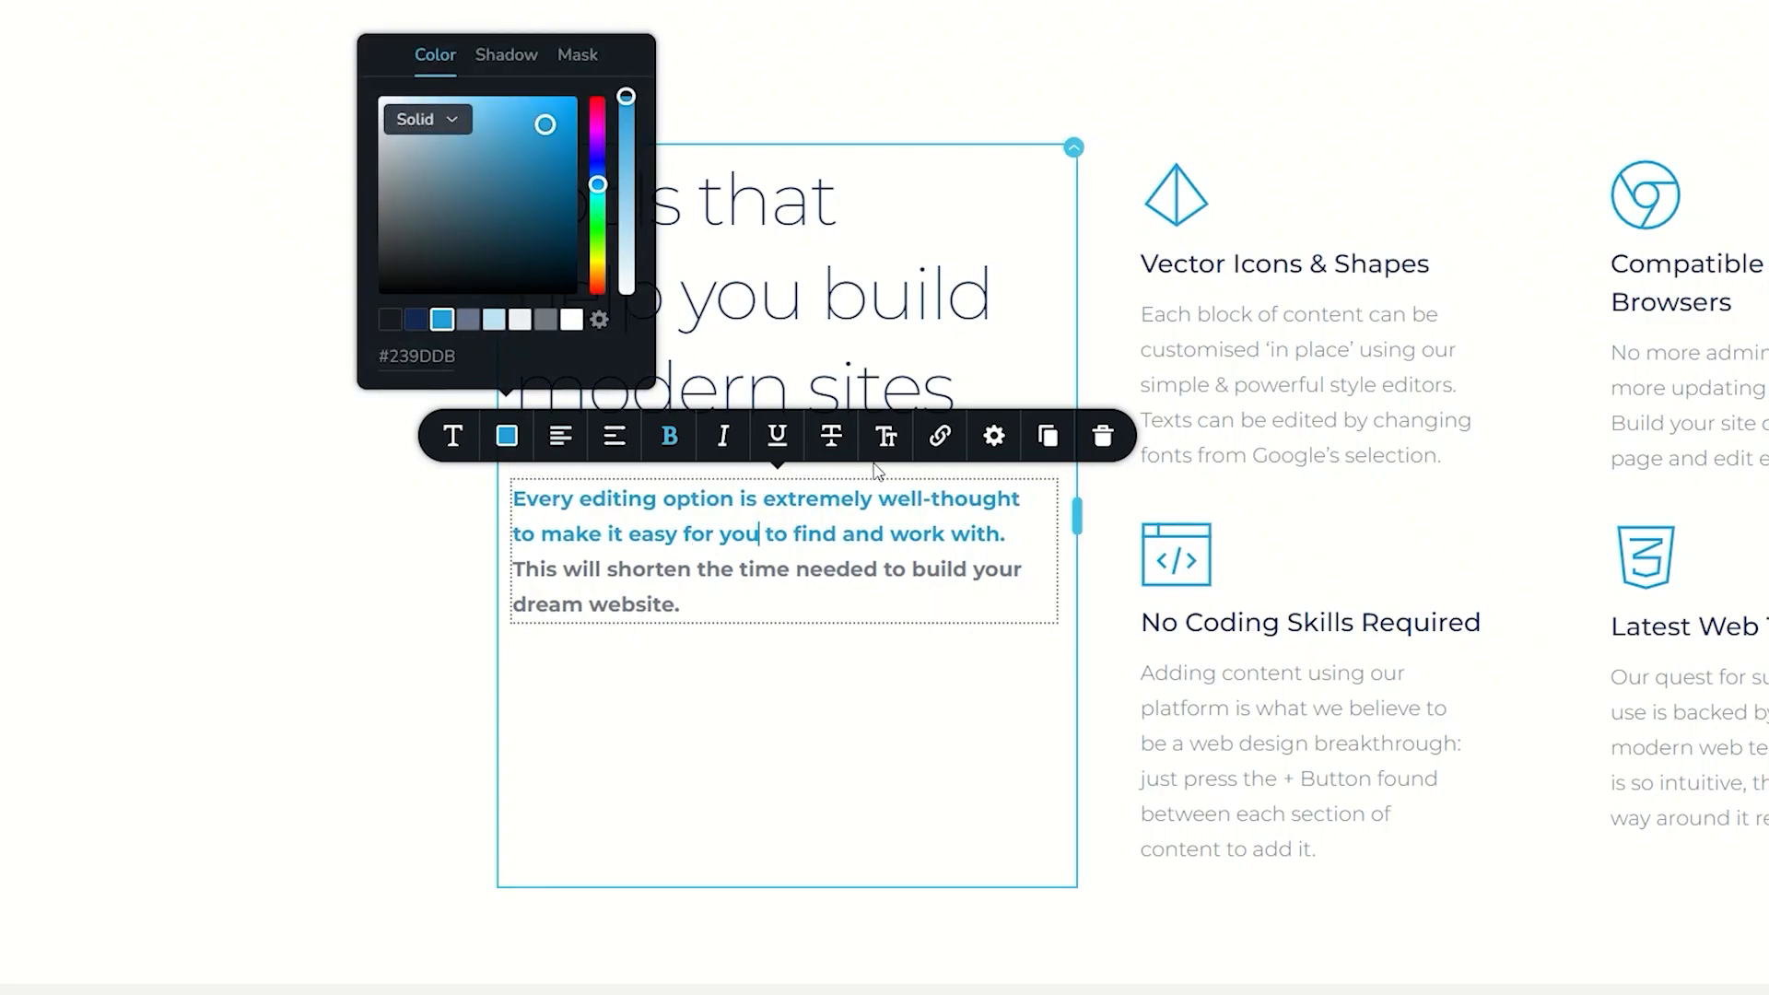
click(747, 597)
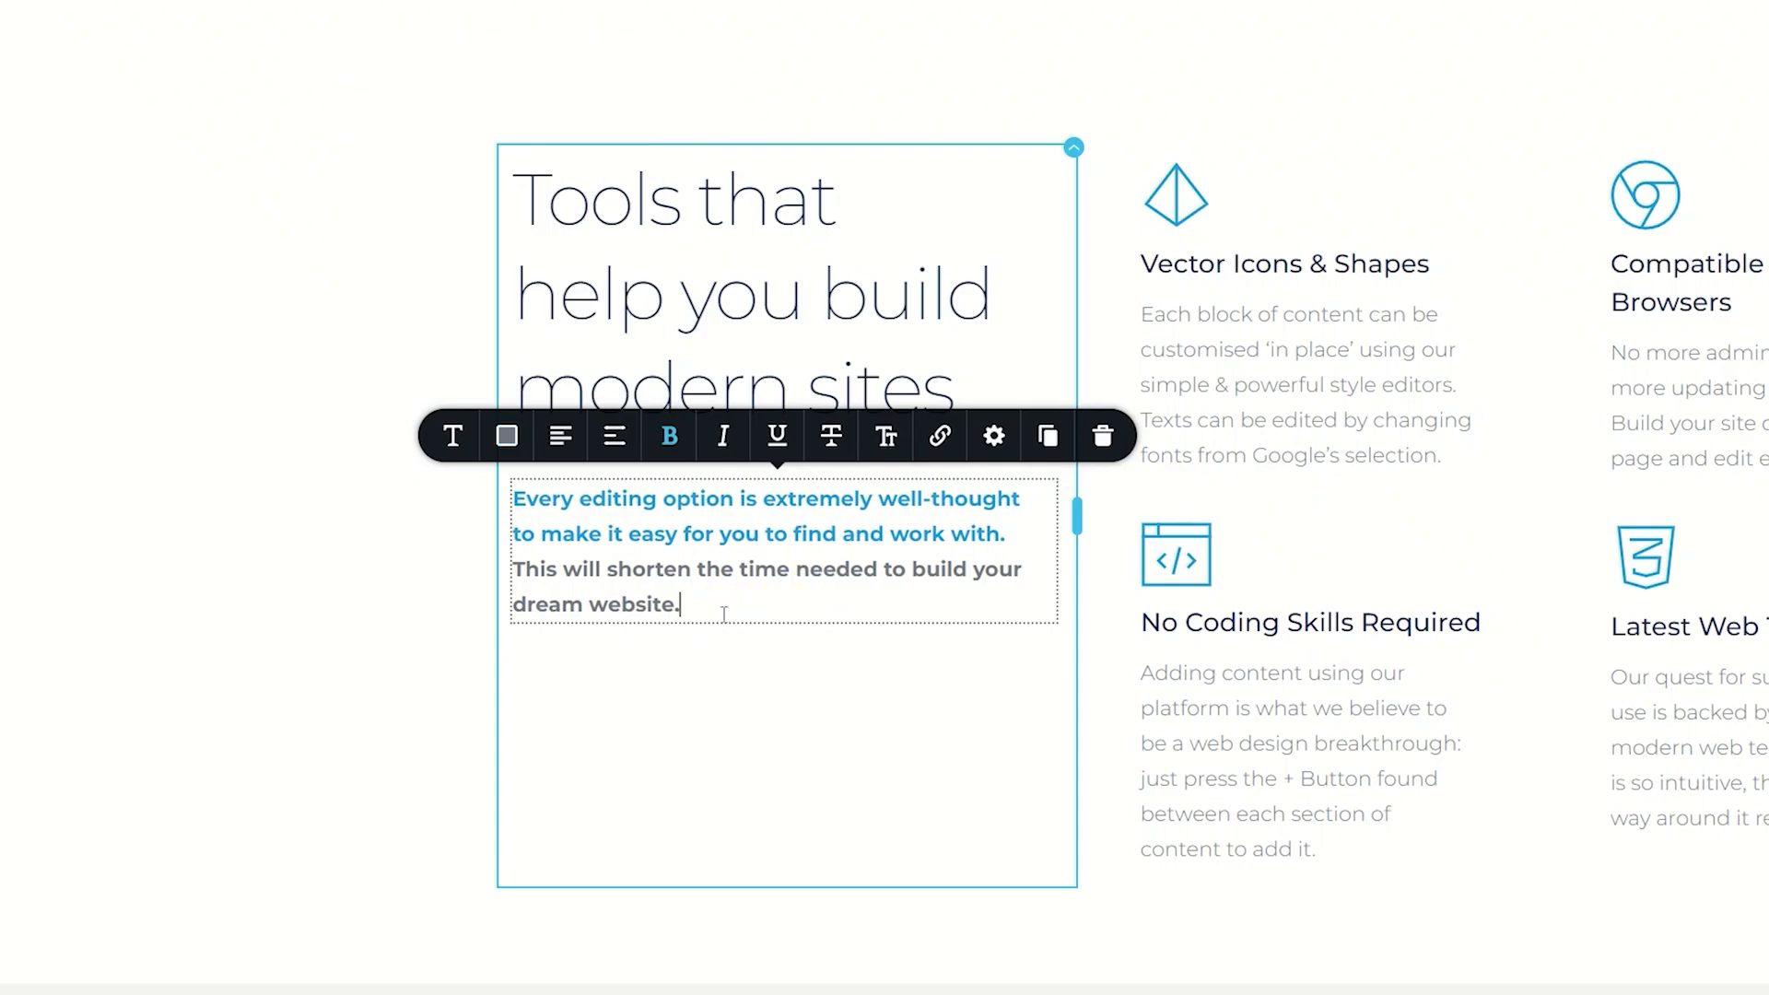
Step: Color the entire bold paragraph with the greyish blue palette color
key(ctrl+a)
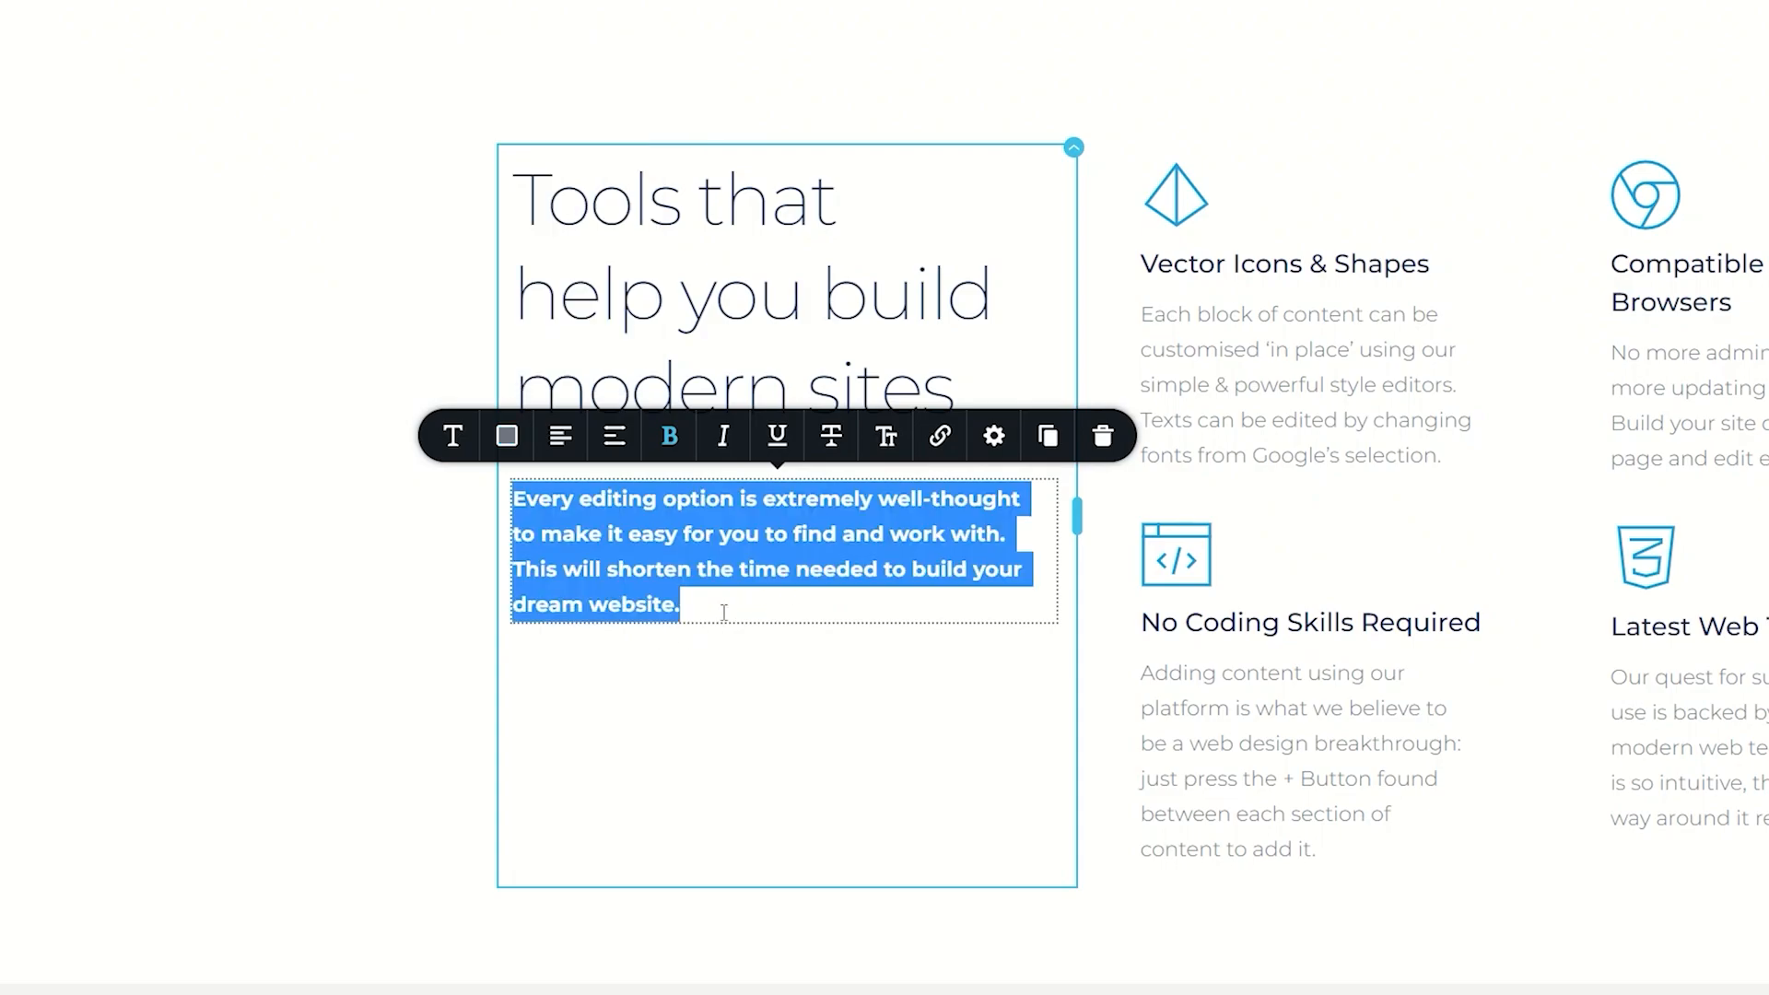
click(507, 436)
click(468, 319)
click(754, 529)
click(743, 605)
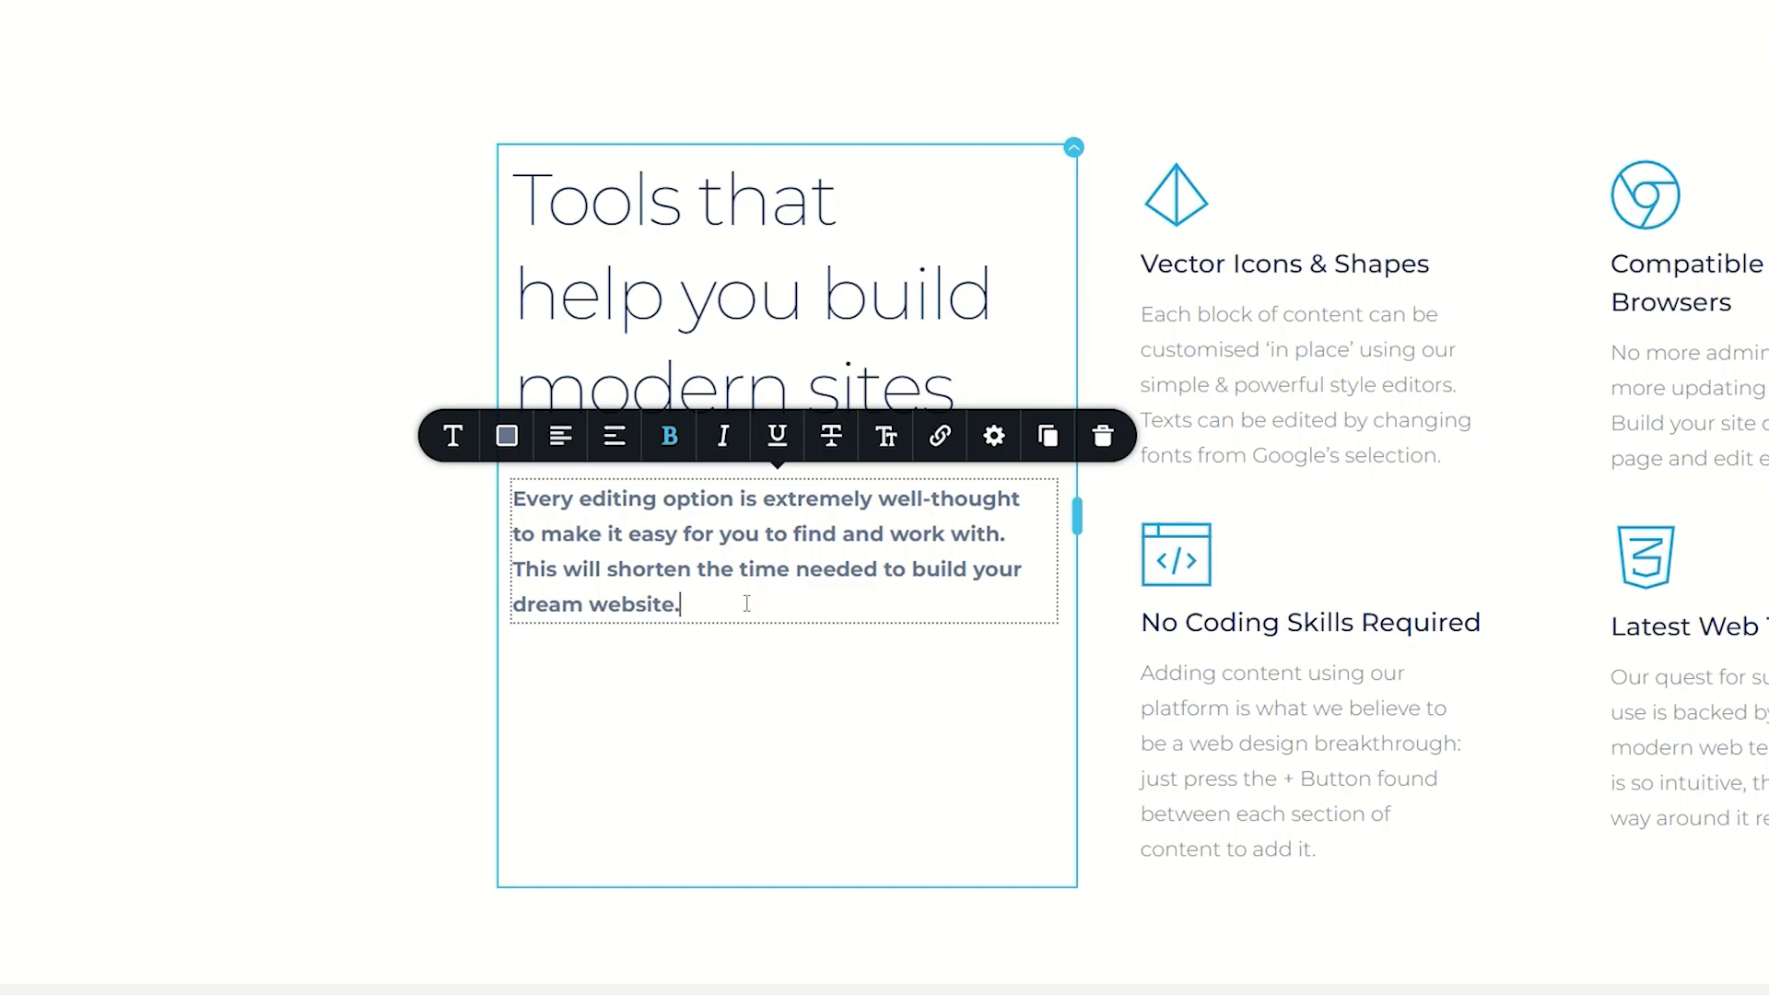
Step: Insert line breaks after "well-thought" and "time needed" to split the bold paragraph into four lines
click(1021, 497)
key(Return)
click(880, 569)
key(Return)
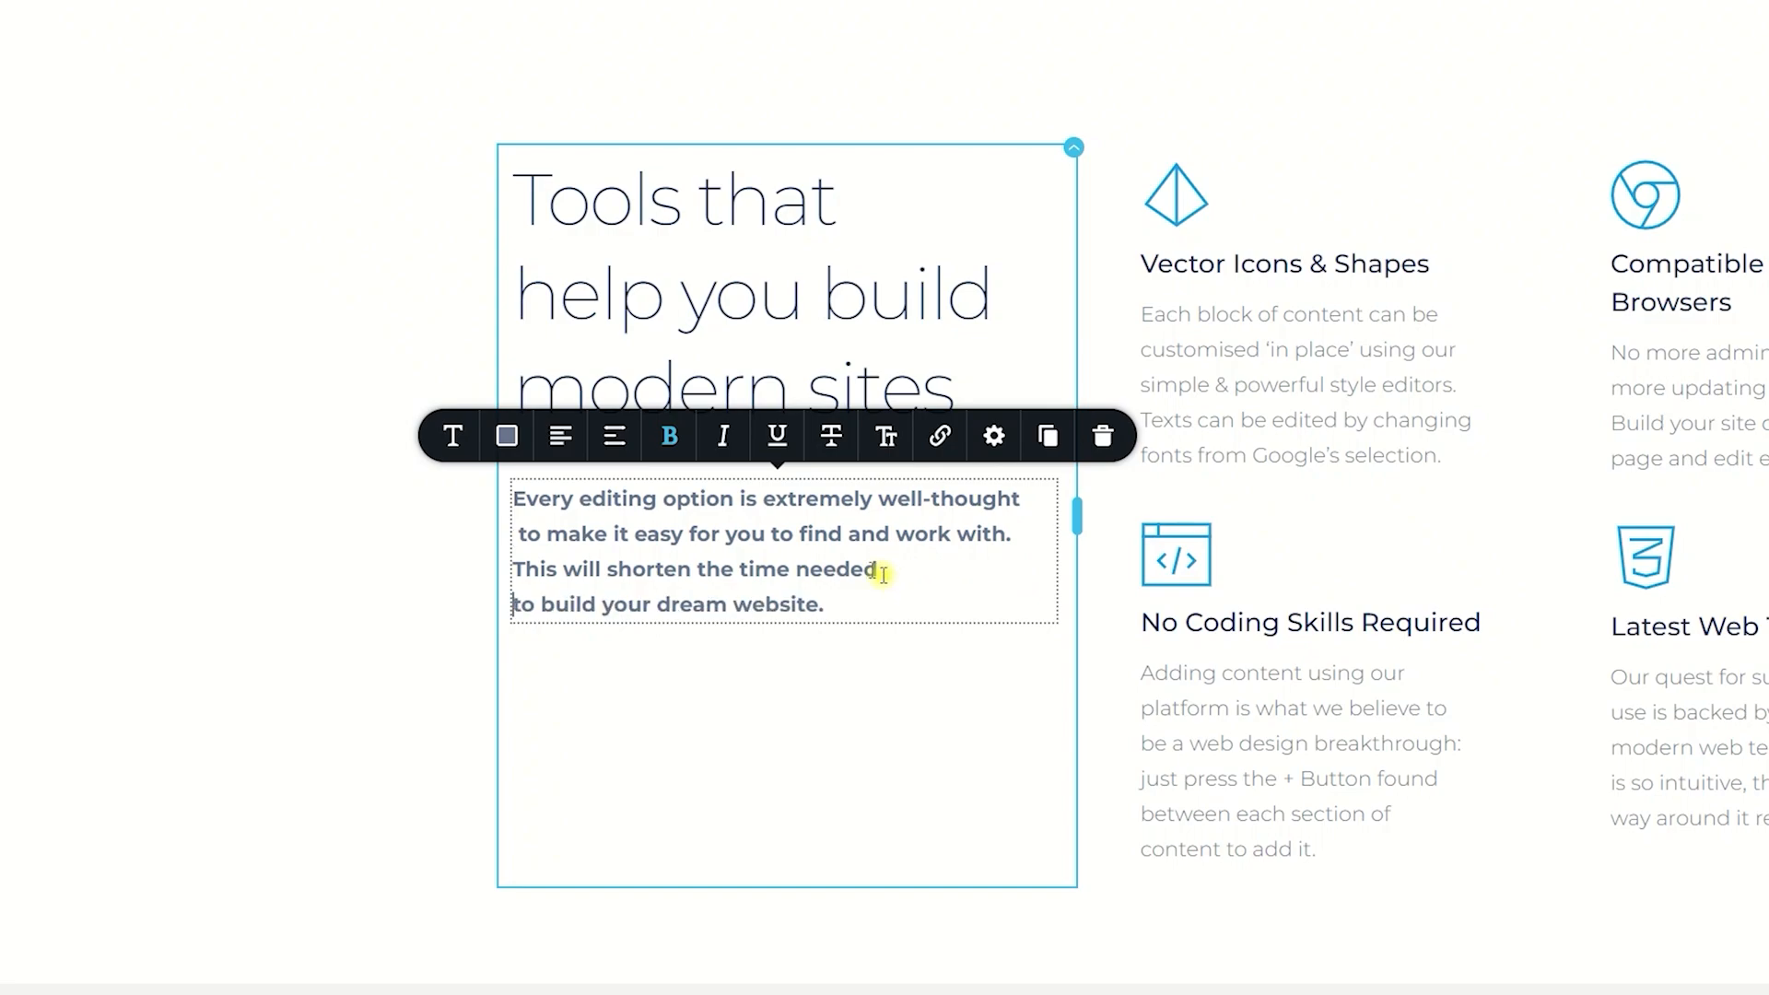
Step: Capitalize "To" at the start of the second and fourth lines, removing the stray leading space
click(520, 535)
key(BackSpace)
text(T)
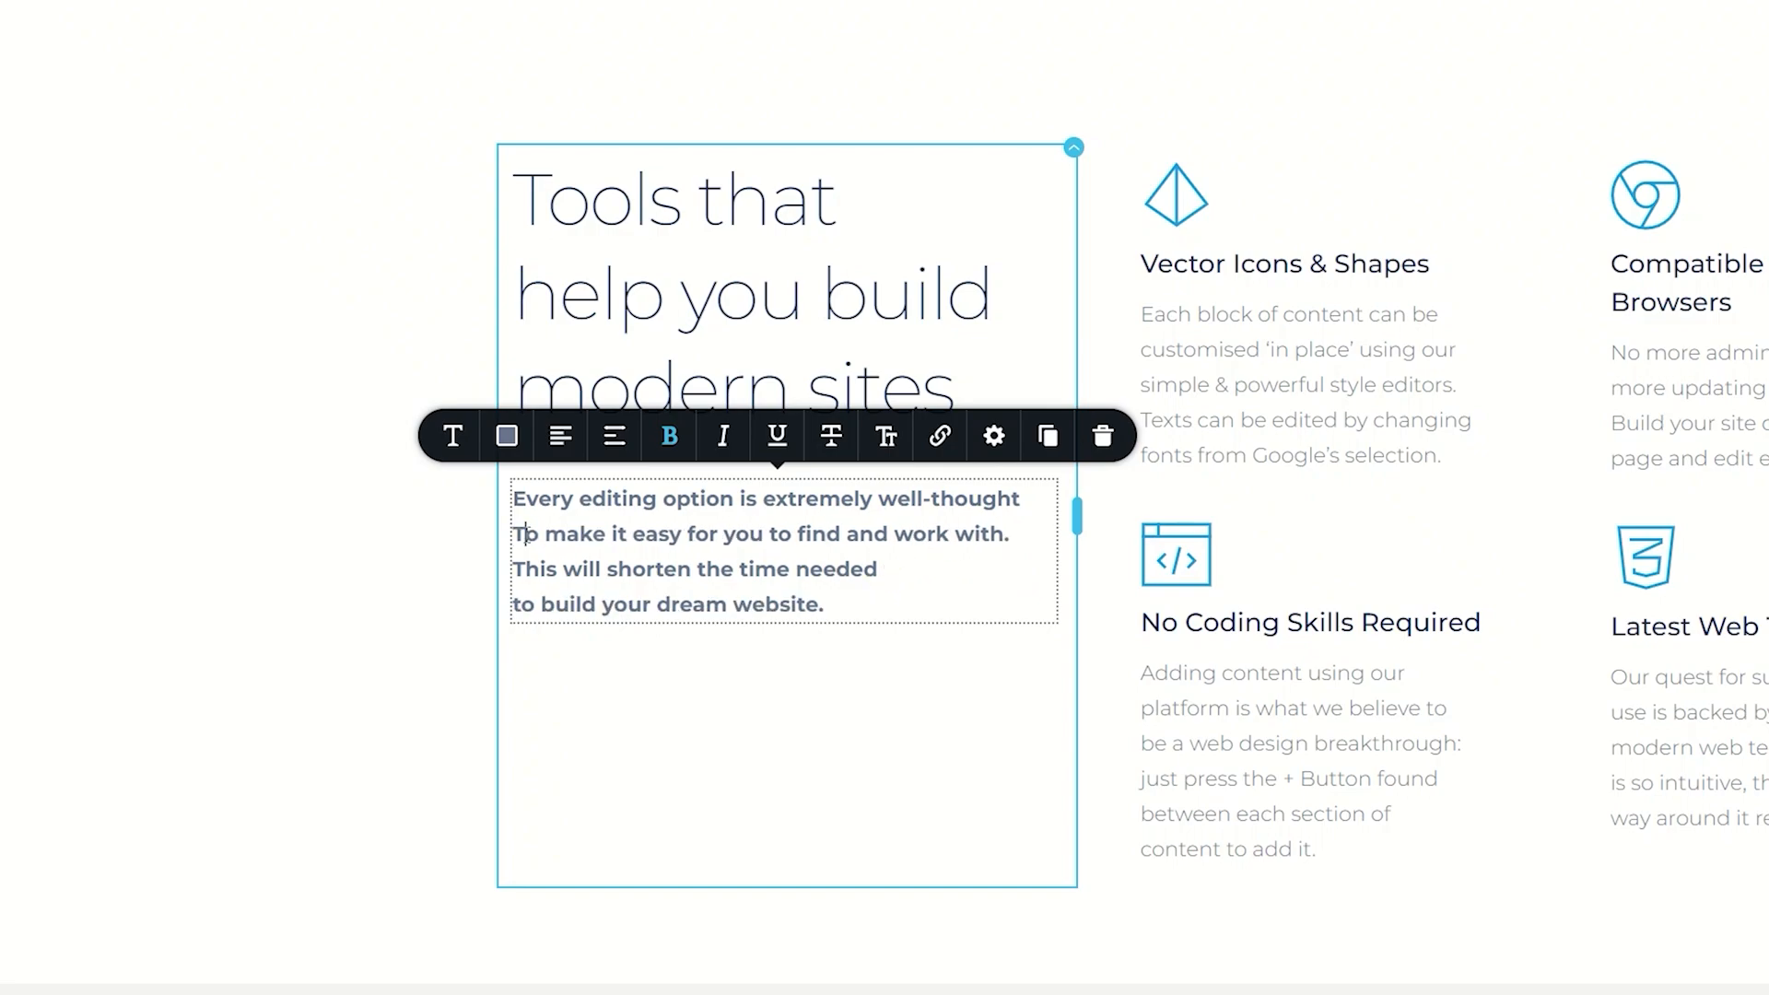
click(520, 604)
key(BackSpace)
text(T)
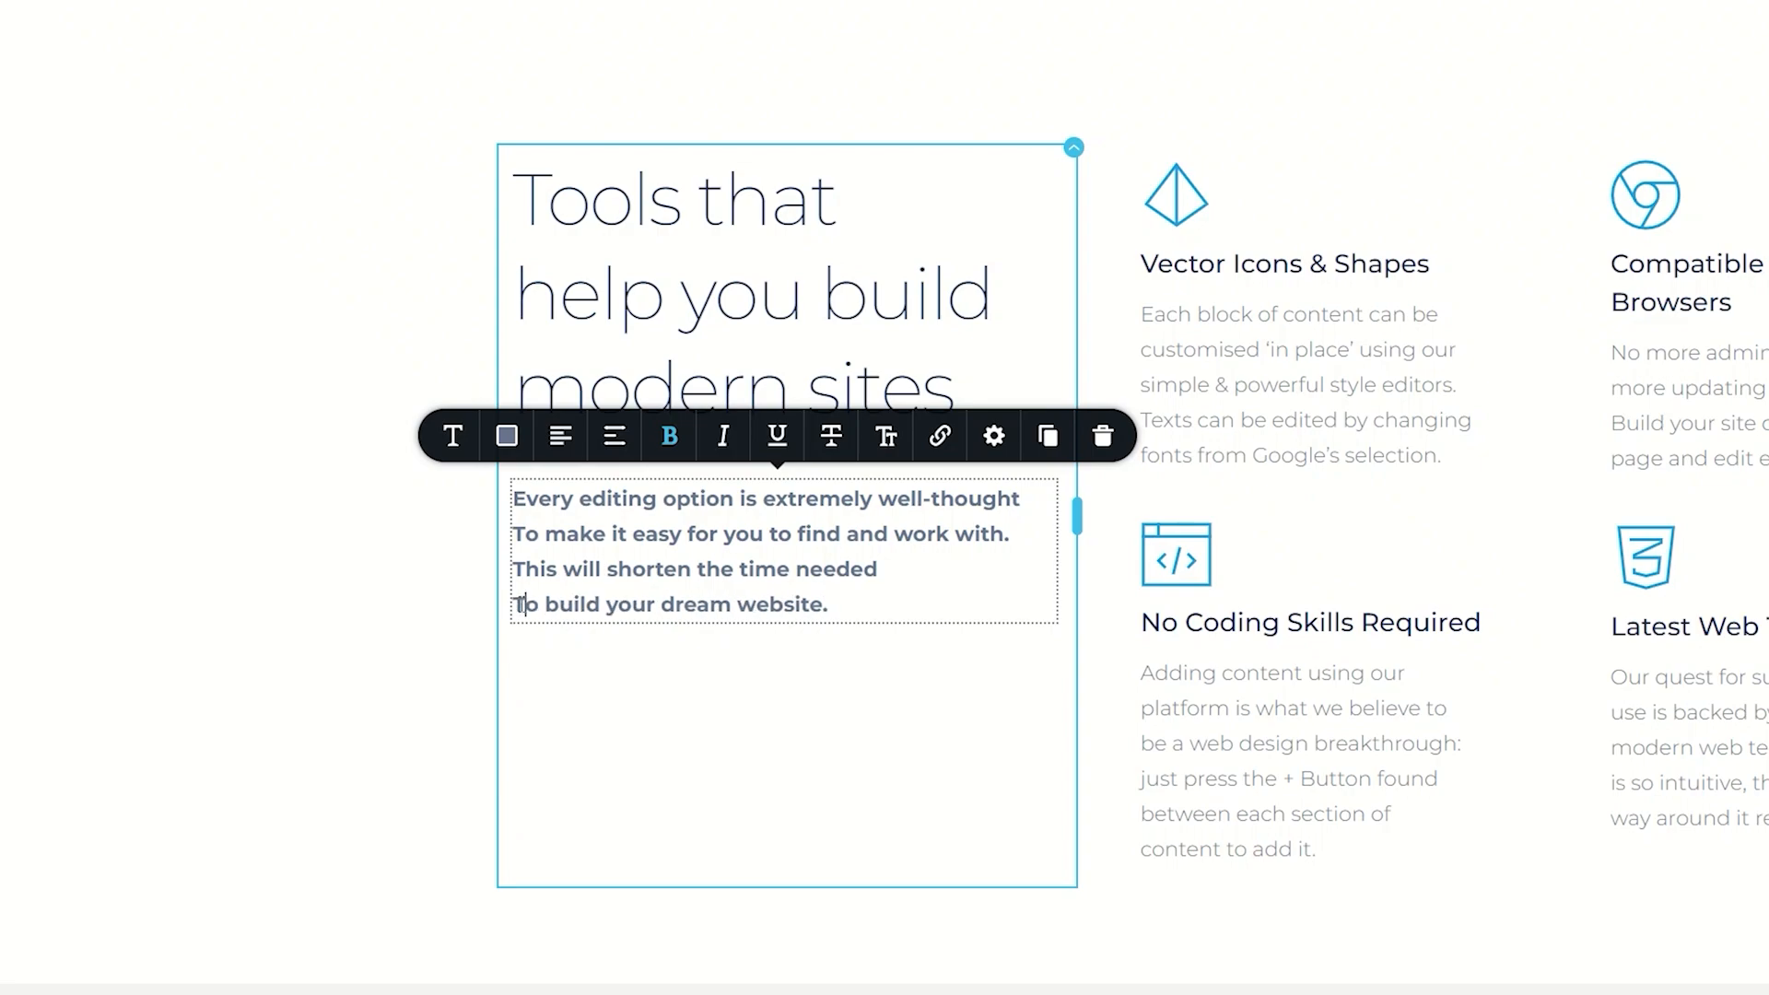
Step: Try the list formats, including a numbered list, on all four bold lines, then return them to plain lines
drag(861, 605, 503, 519)
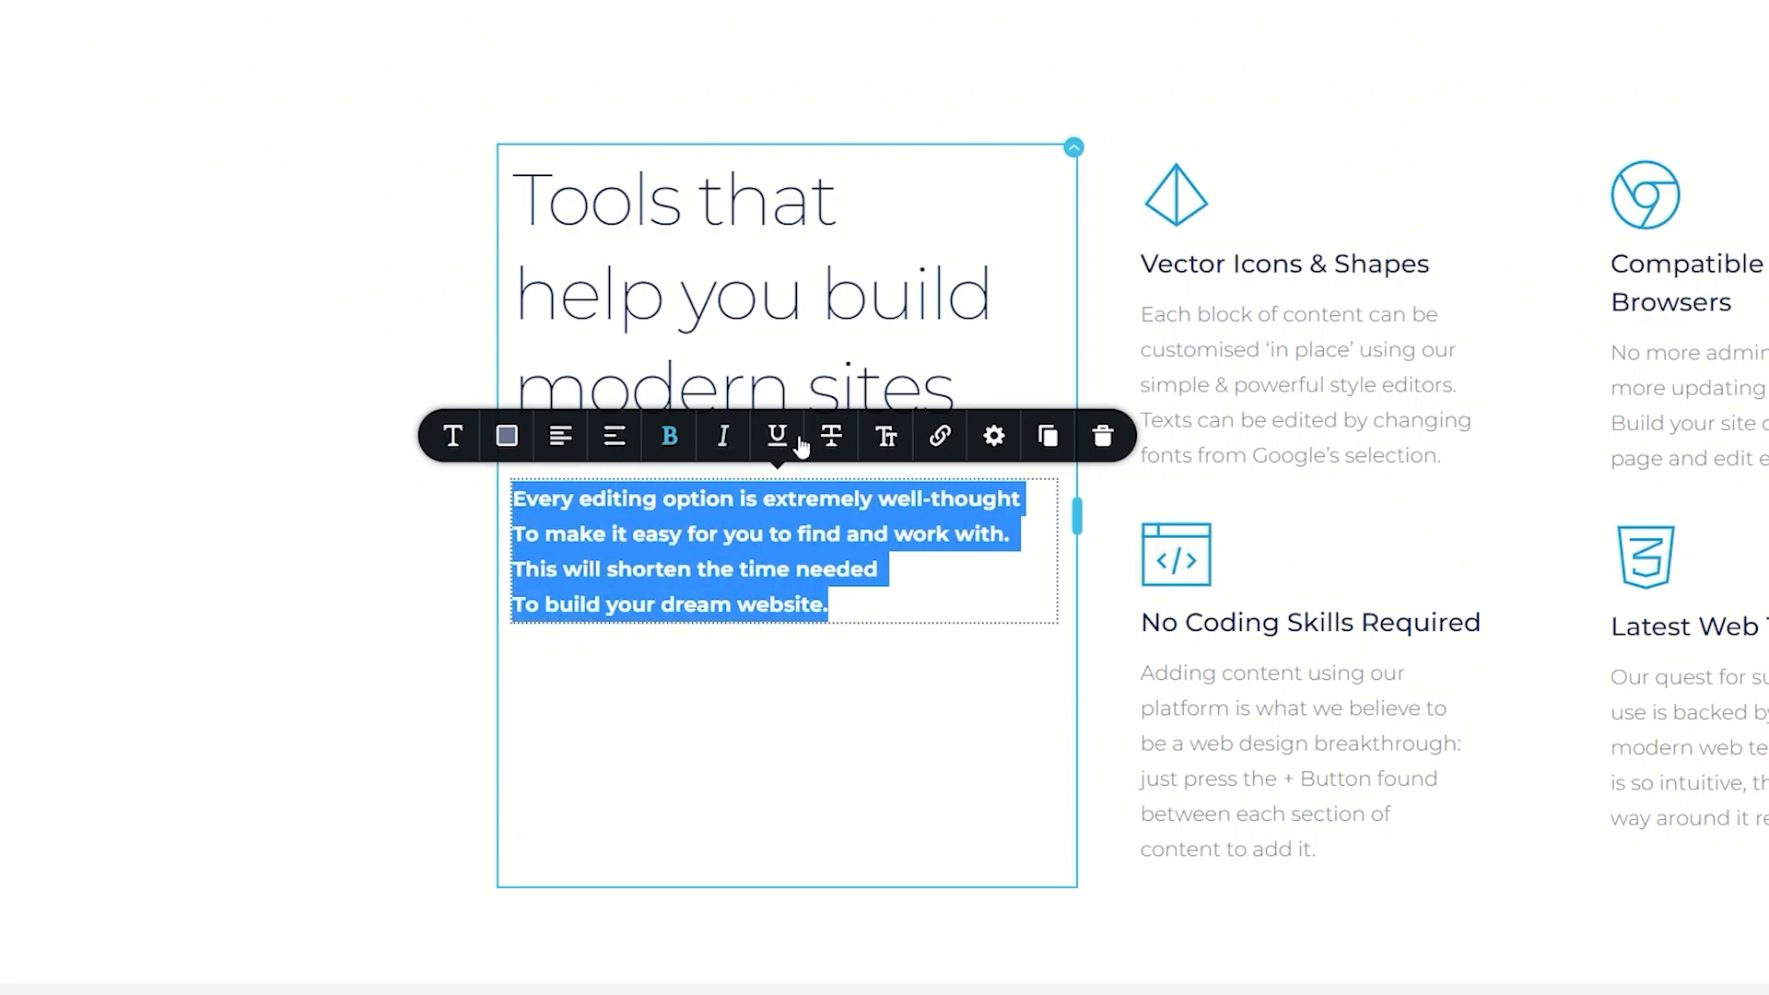
click(613, 439)
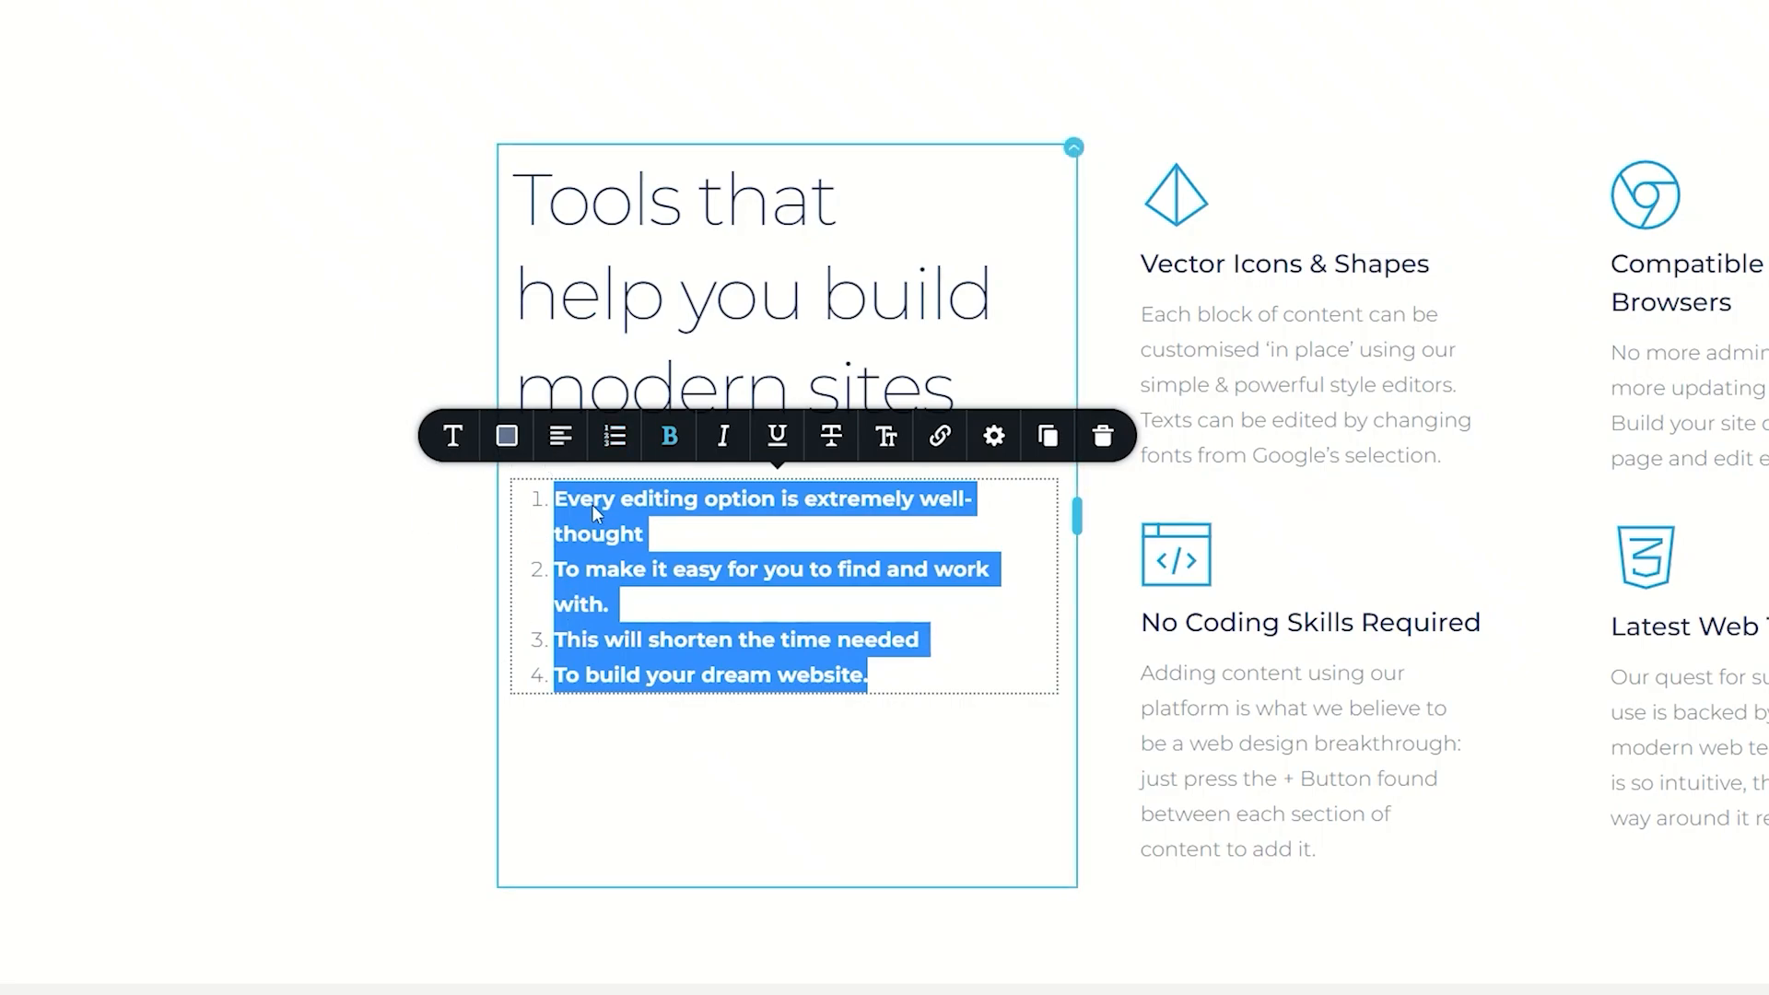
click(614, 436)
click(615, 440)
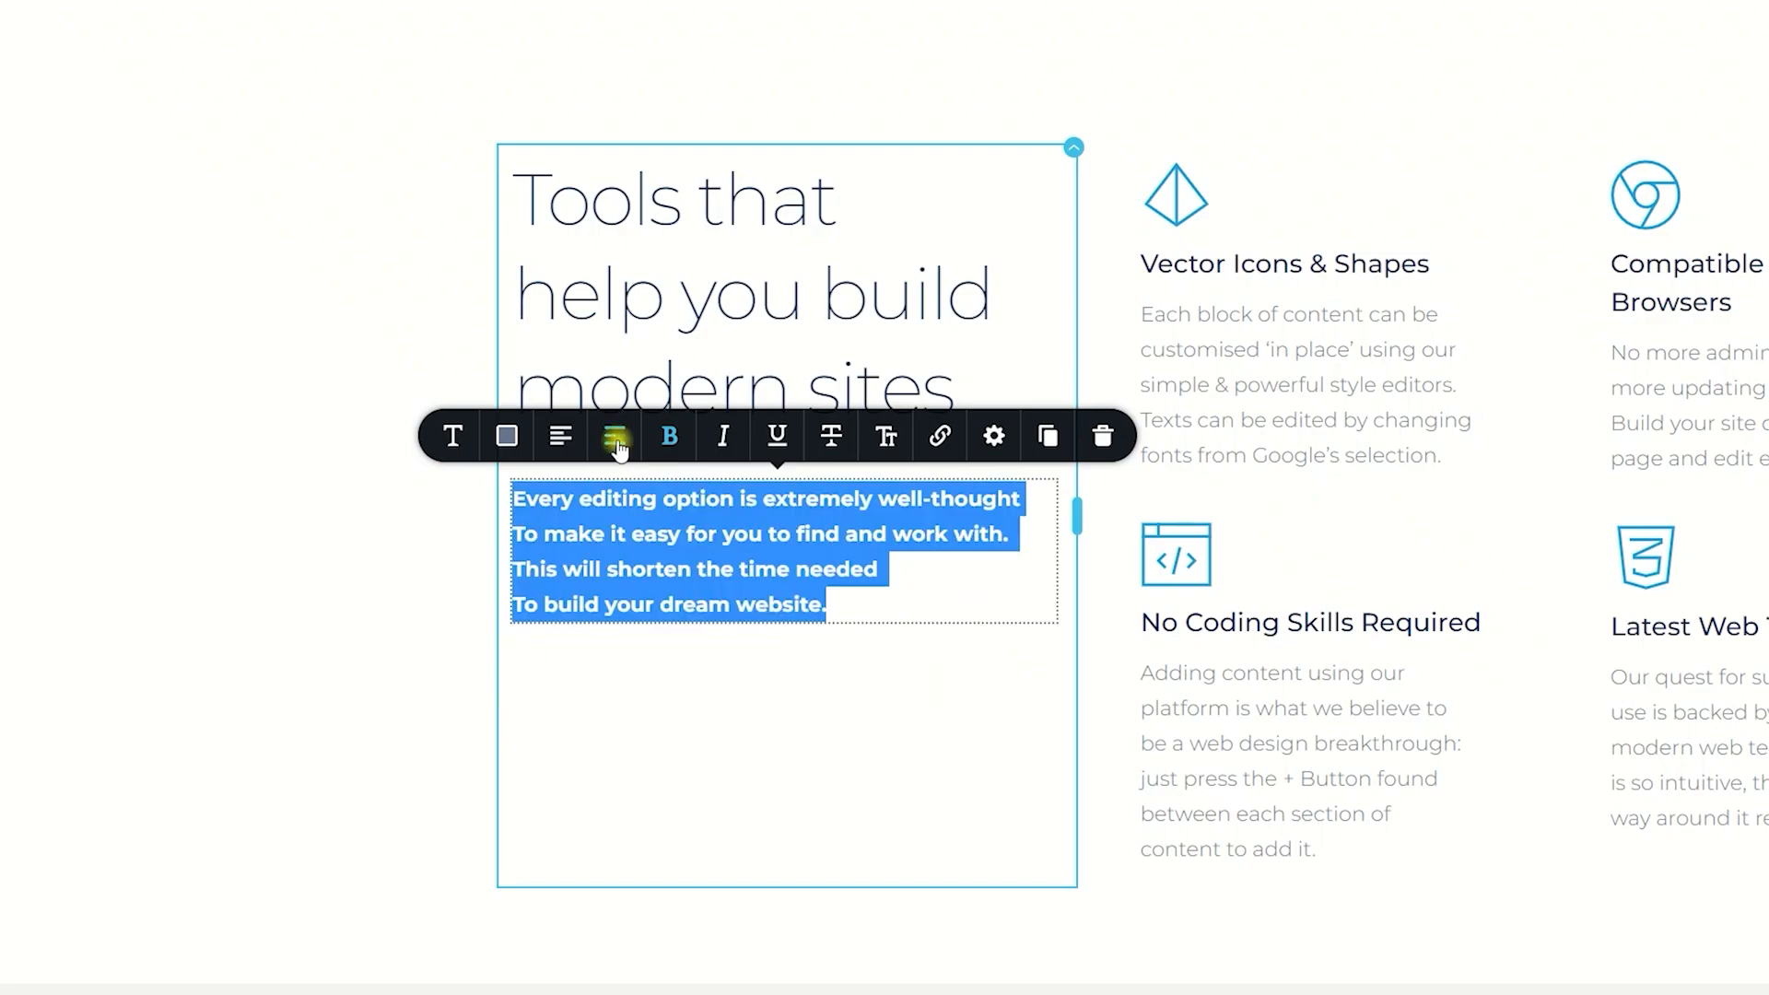
click(910, 596)
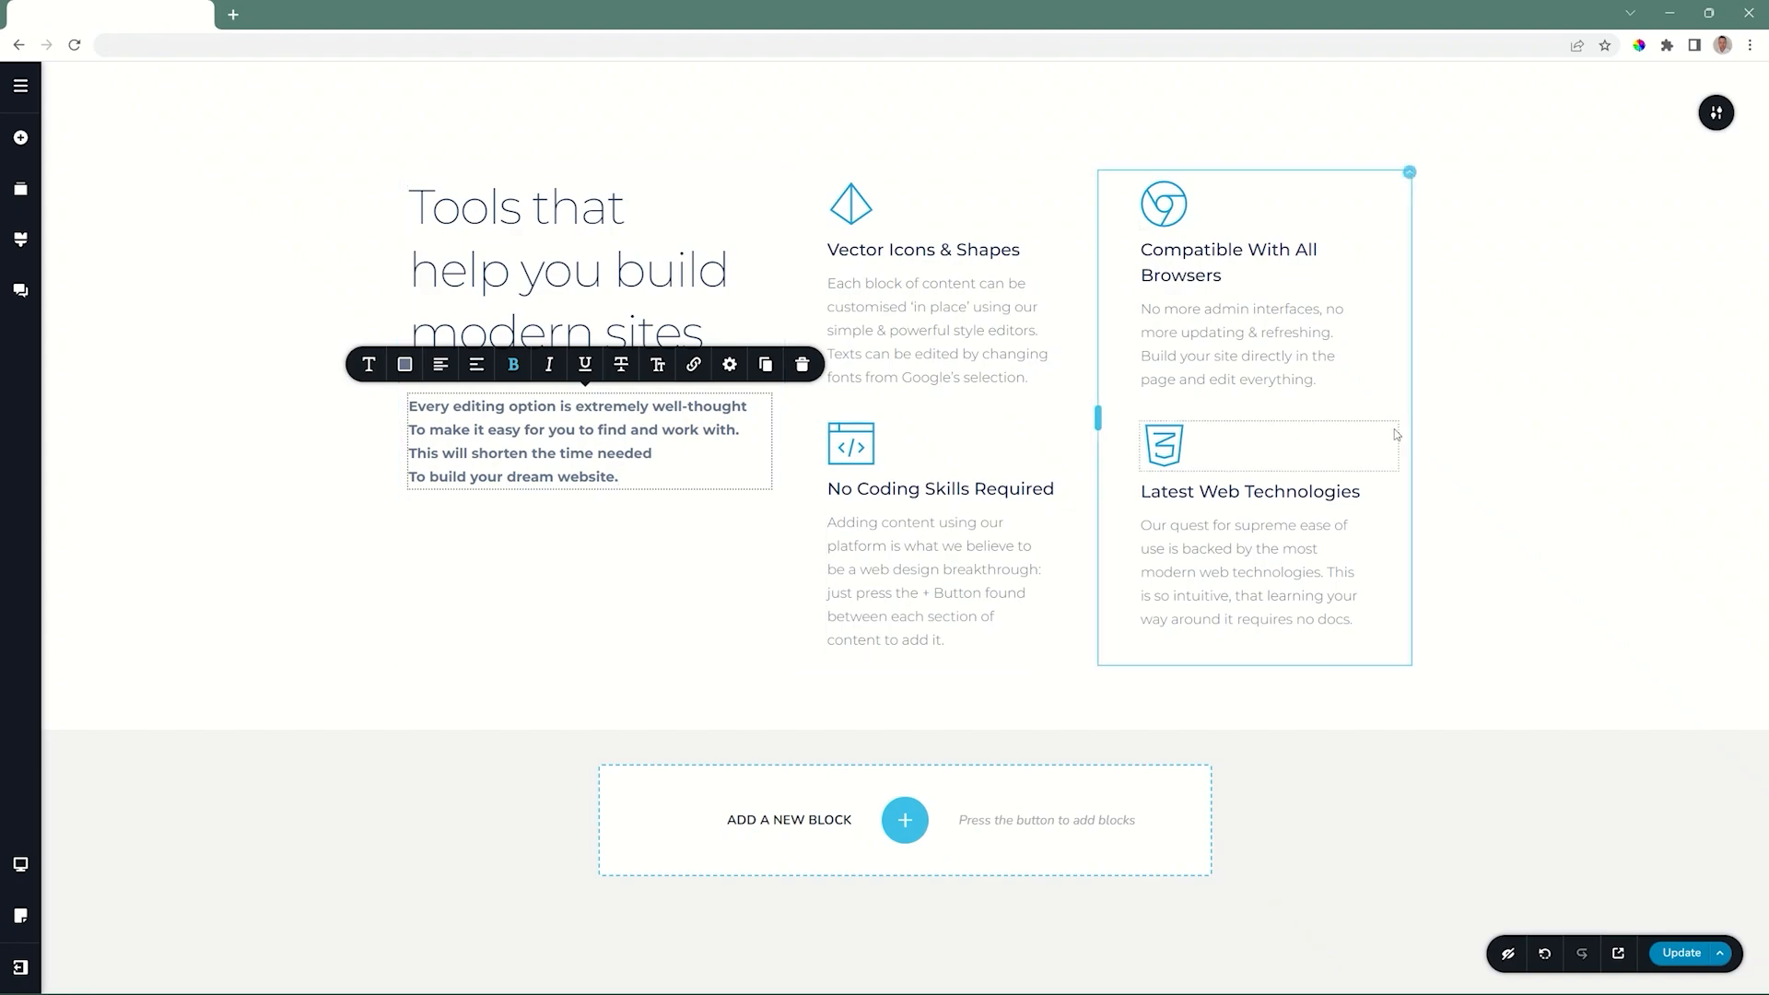
click(1572, 426)
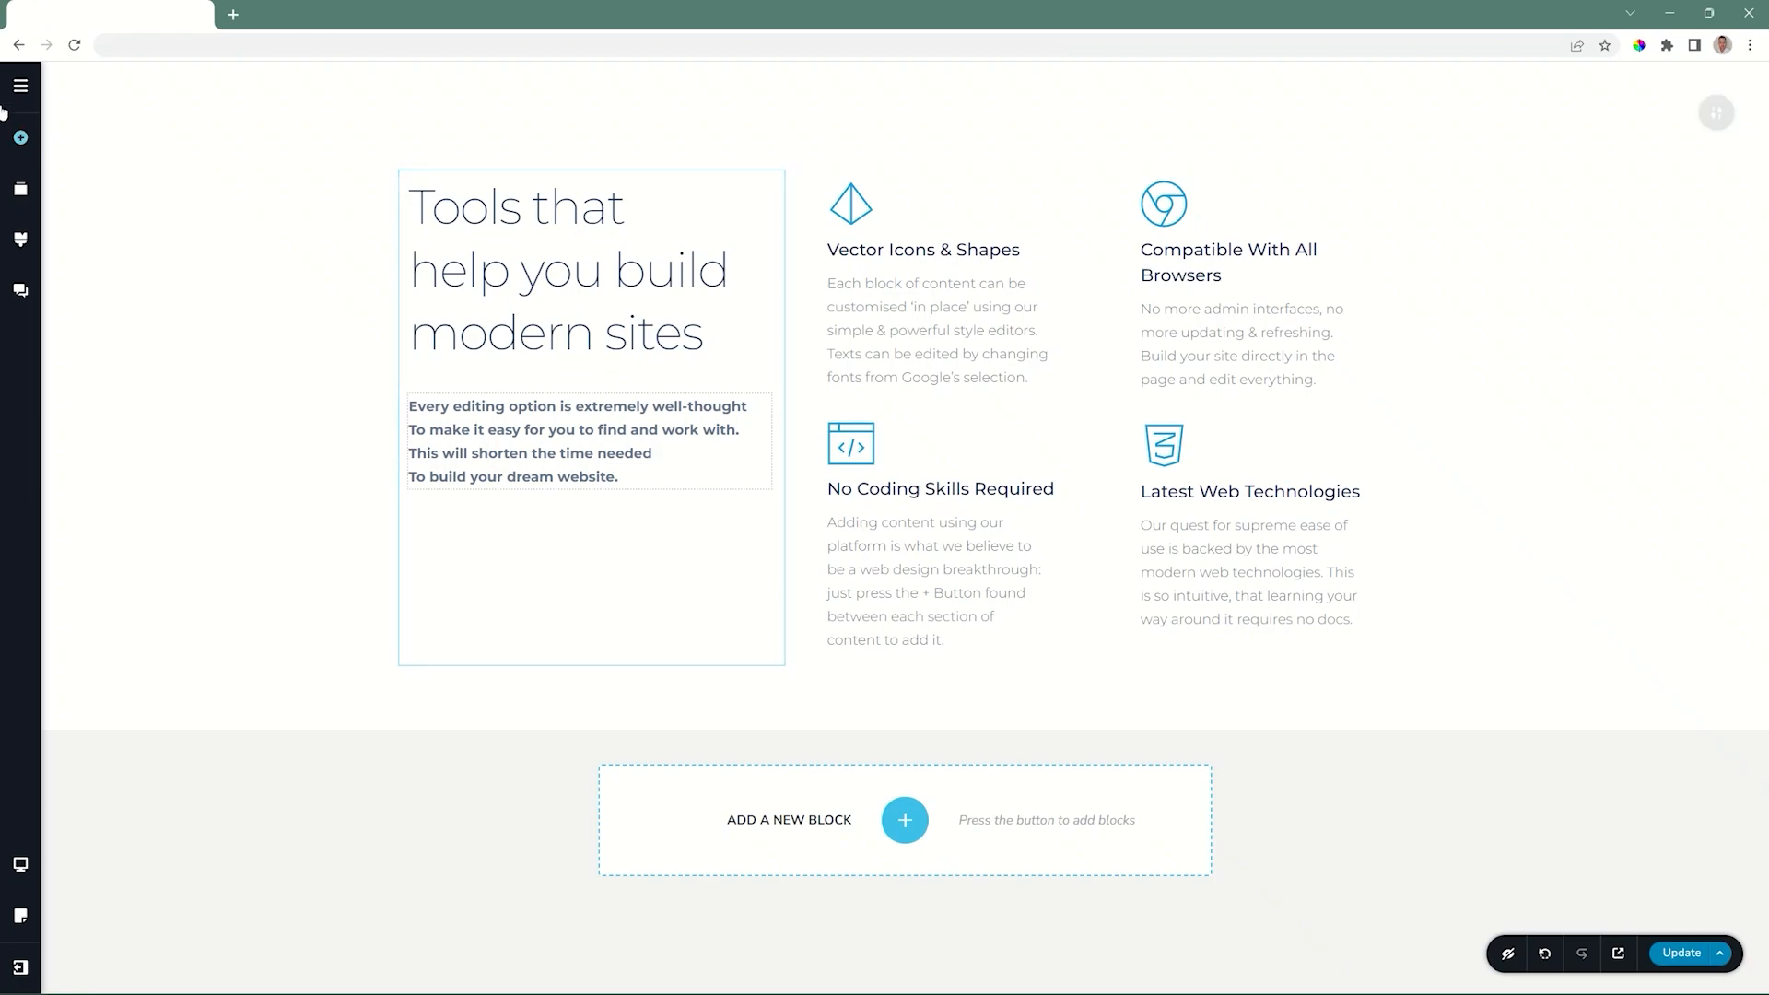
Step: Add a new Text element below the four bold lines and copy its whole dummy paragraph
click(20, 137)
drag(77, 322, 453, 495)
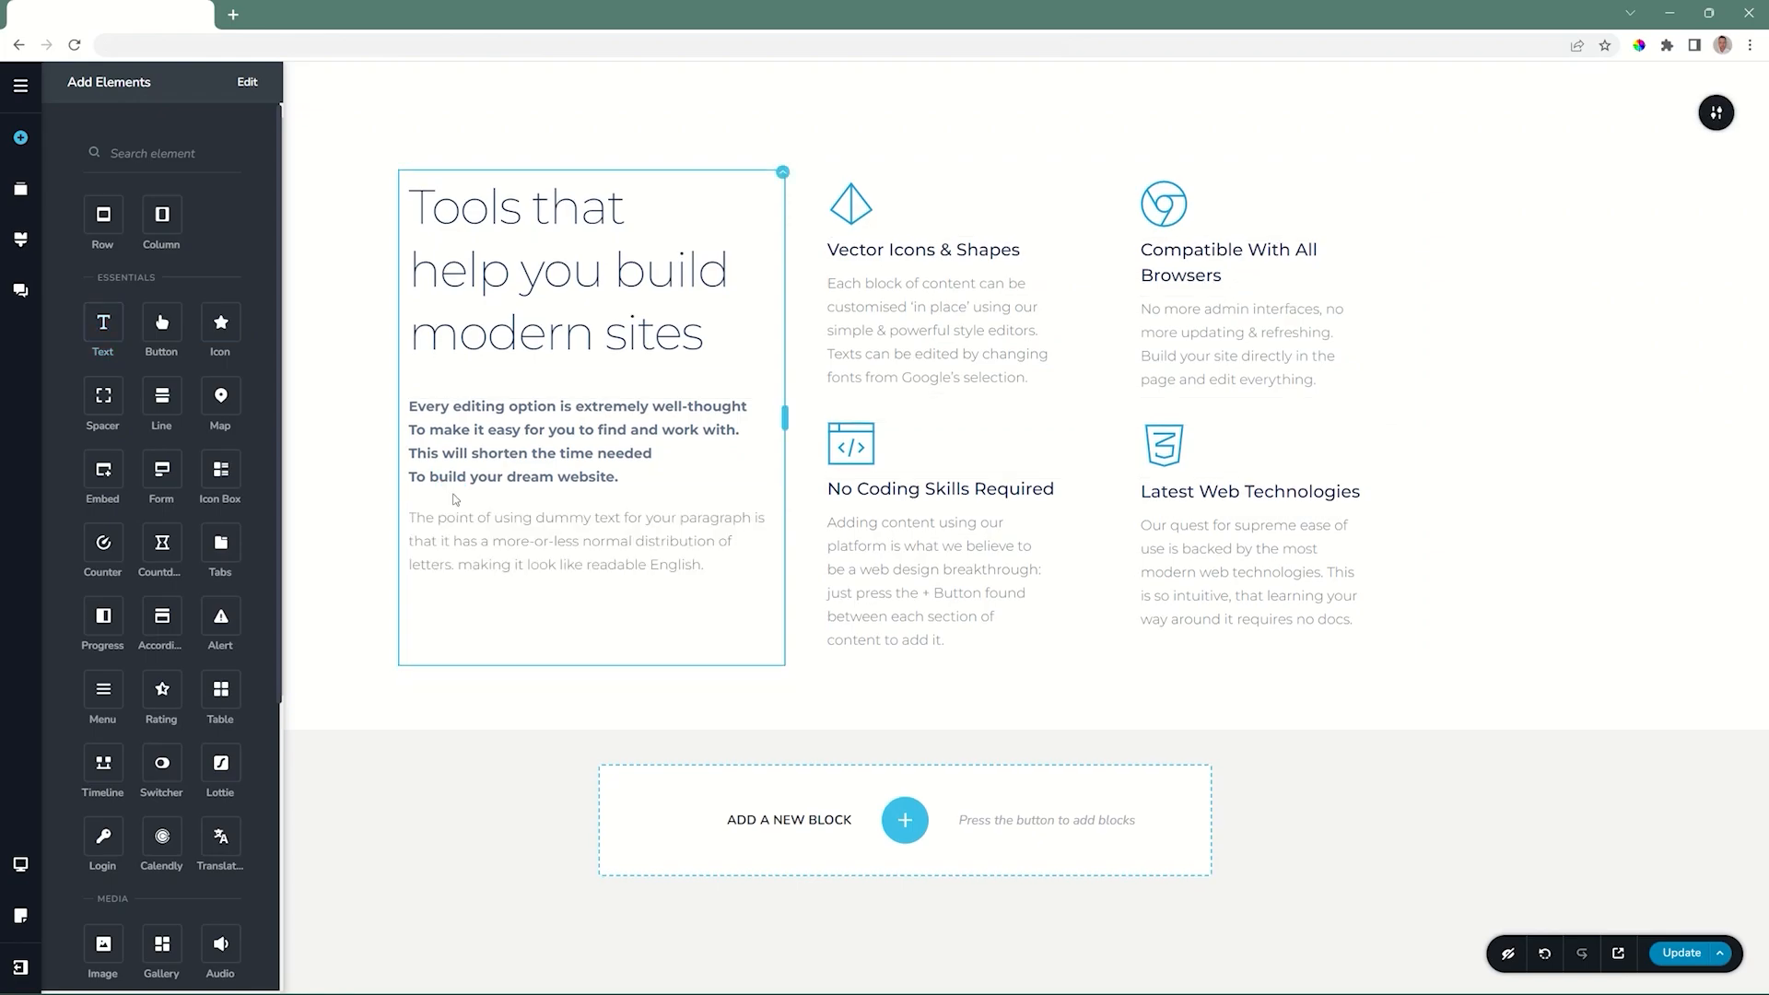
drag(715, 568, 412, 501)
key(ctrl+c)
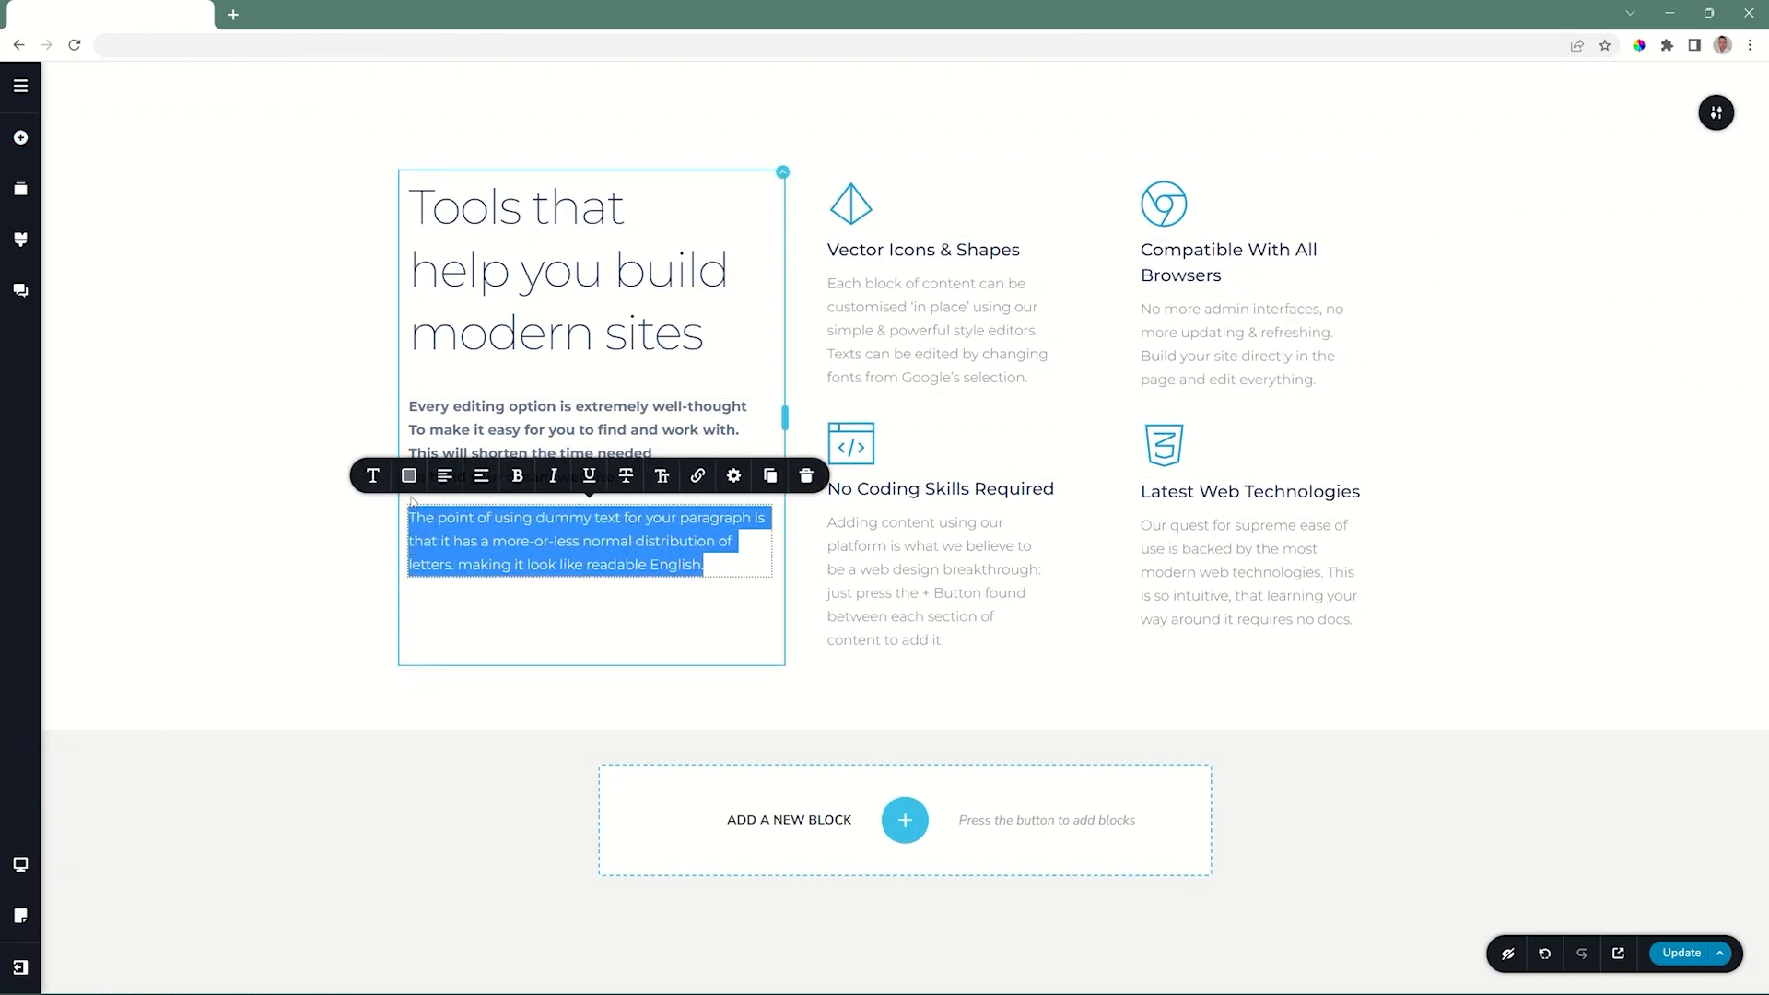
Step: Paste the copied dummy paragraph three times below the original, each on a new line within the same Text element
click(728, 570)
text(.)
key(Return)
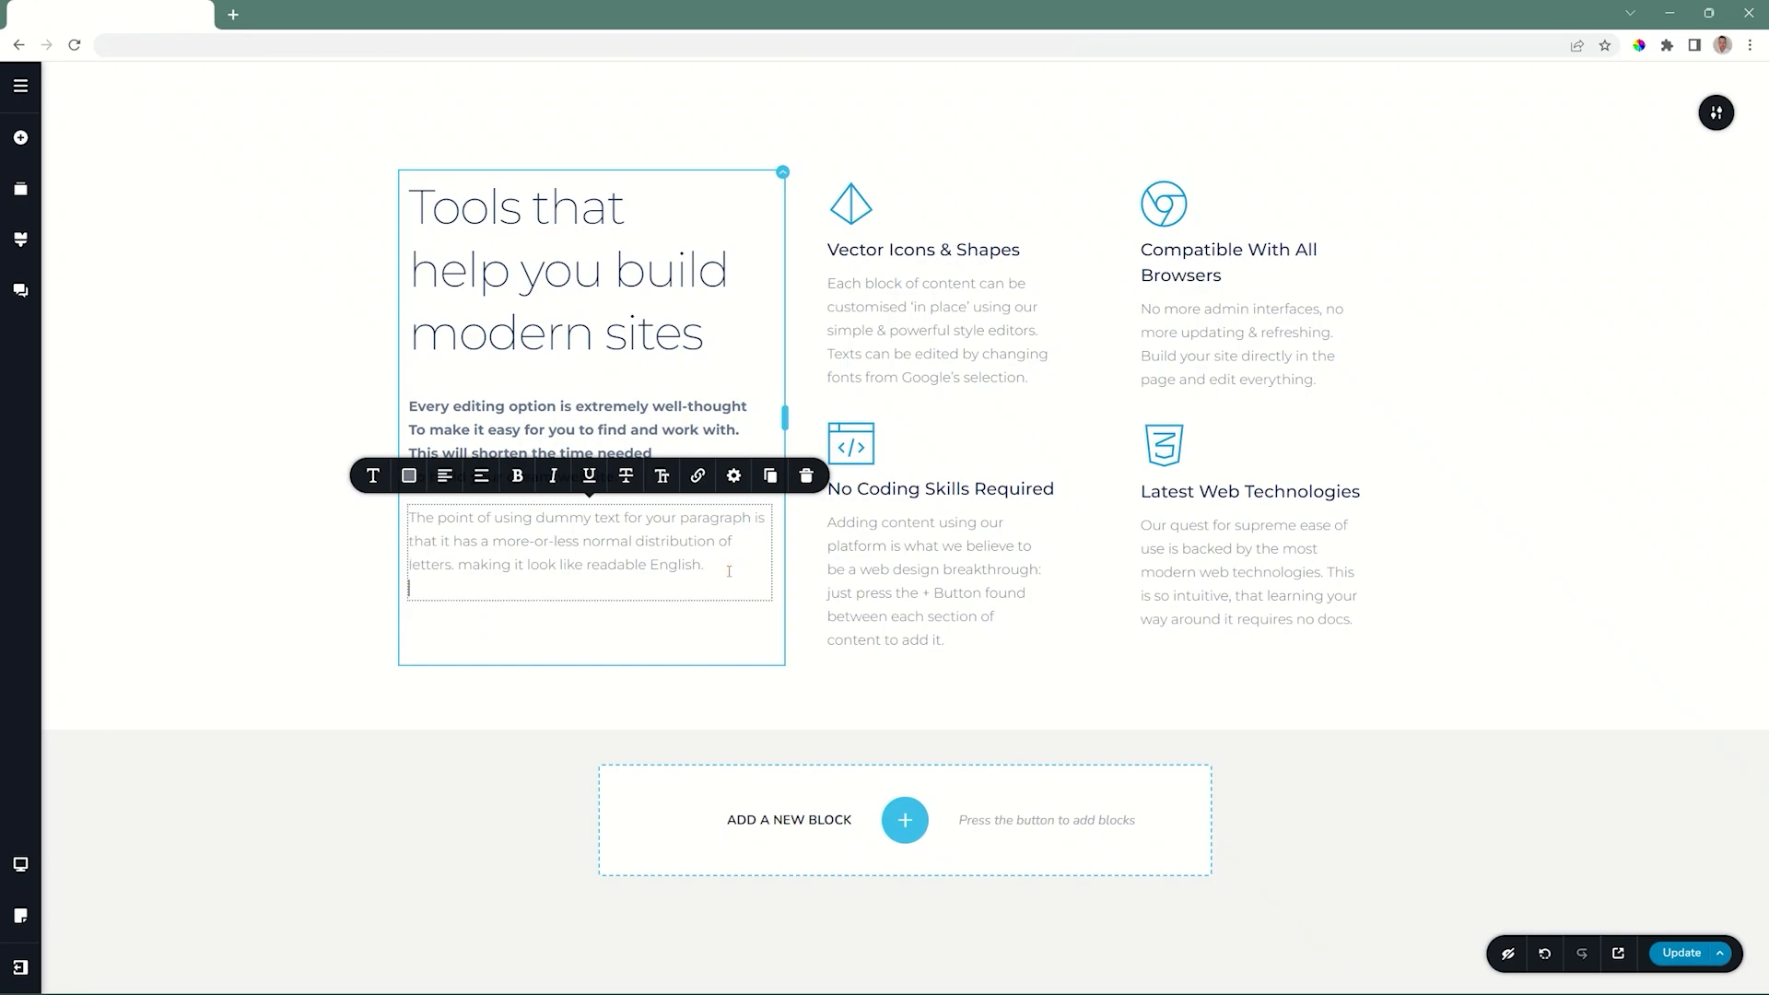
key(ctrl+v)
key(Return)
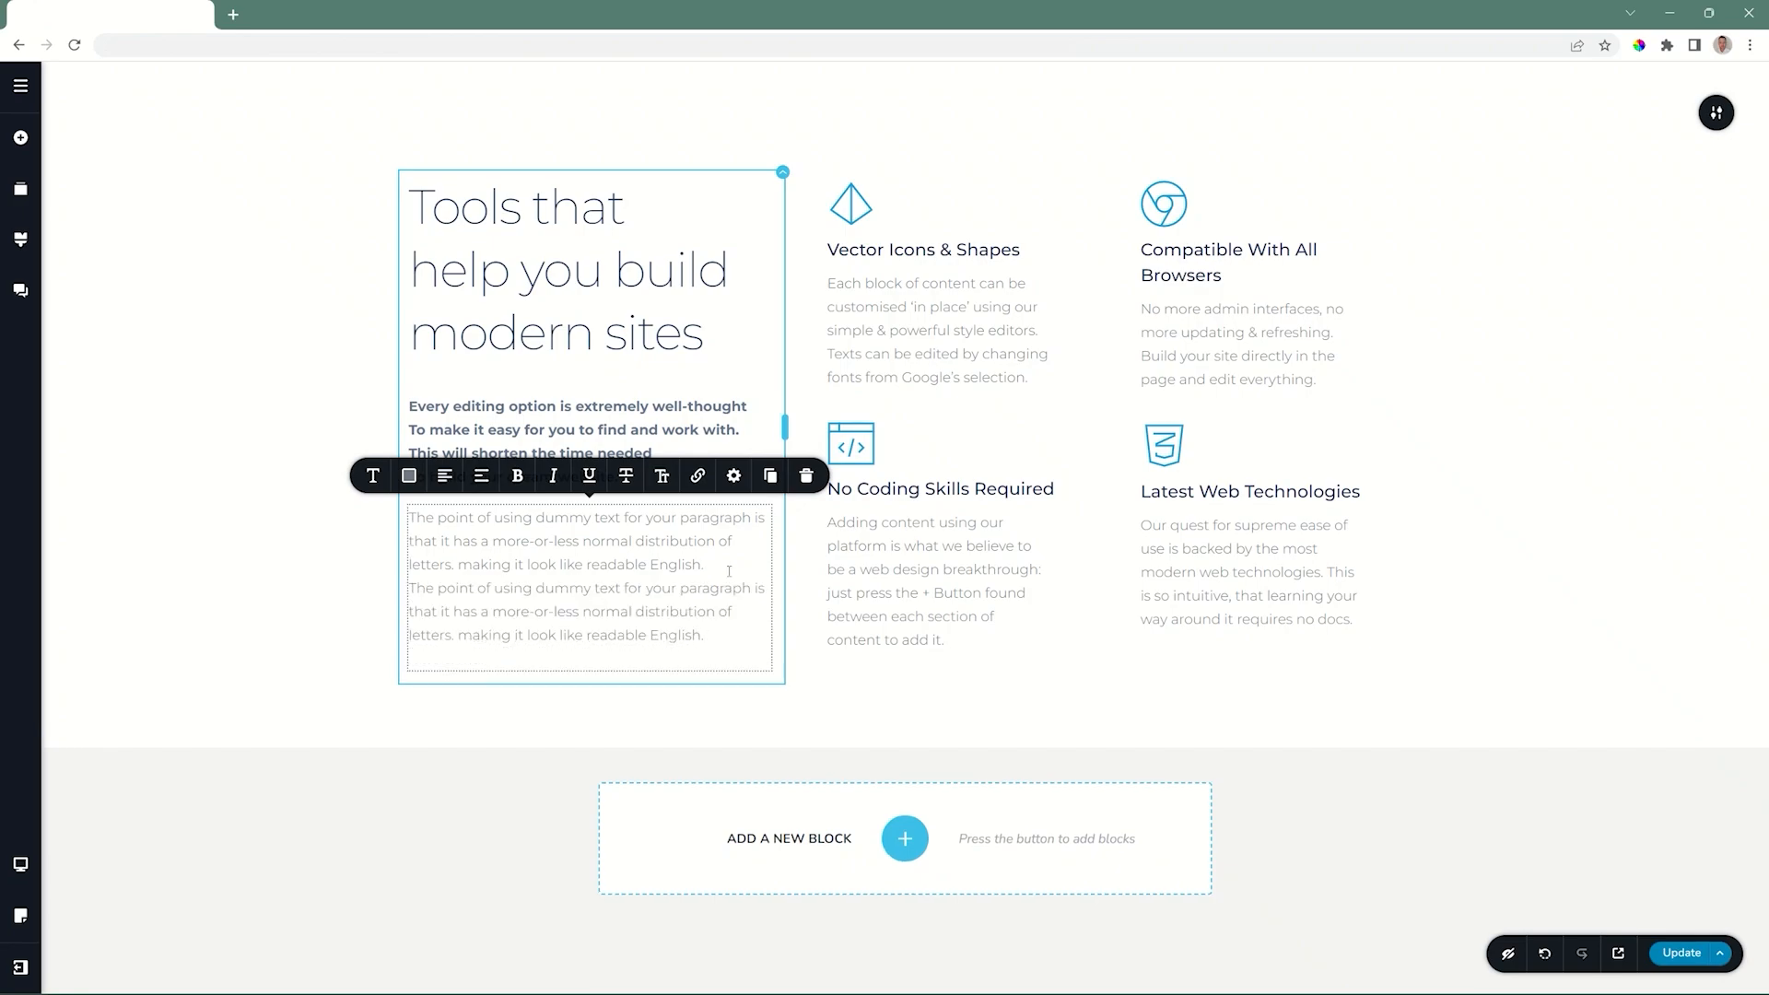
key(ctrl+v)
key(ctrl+v)
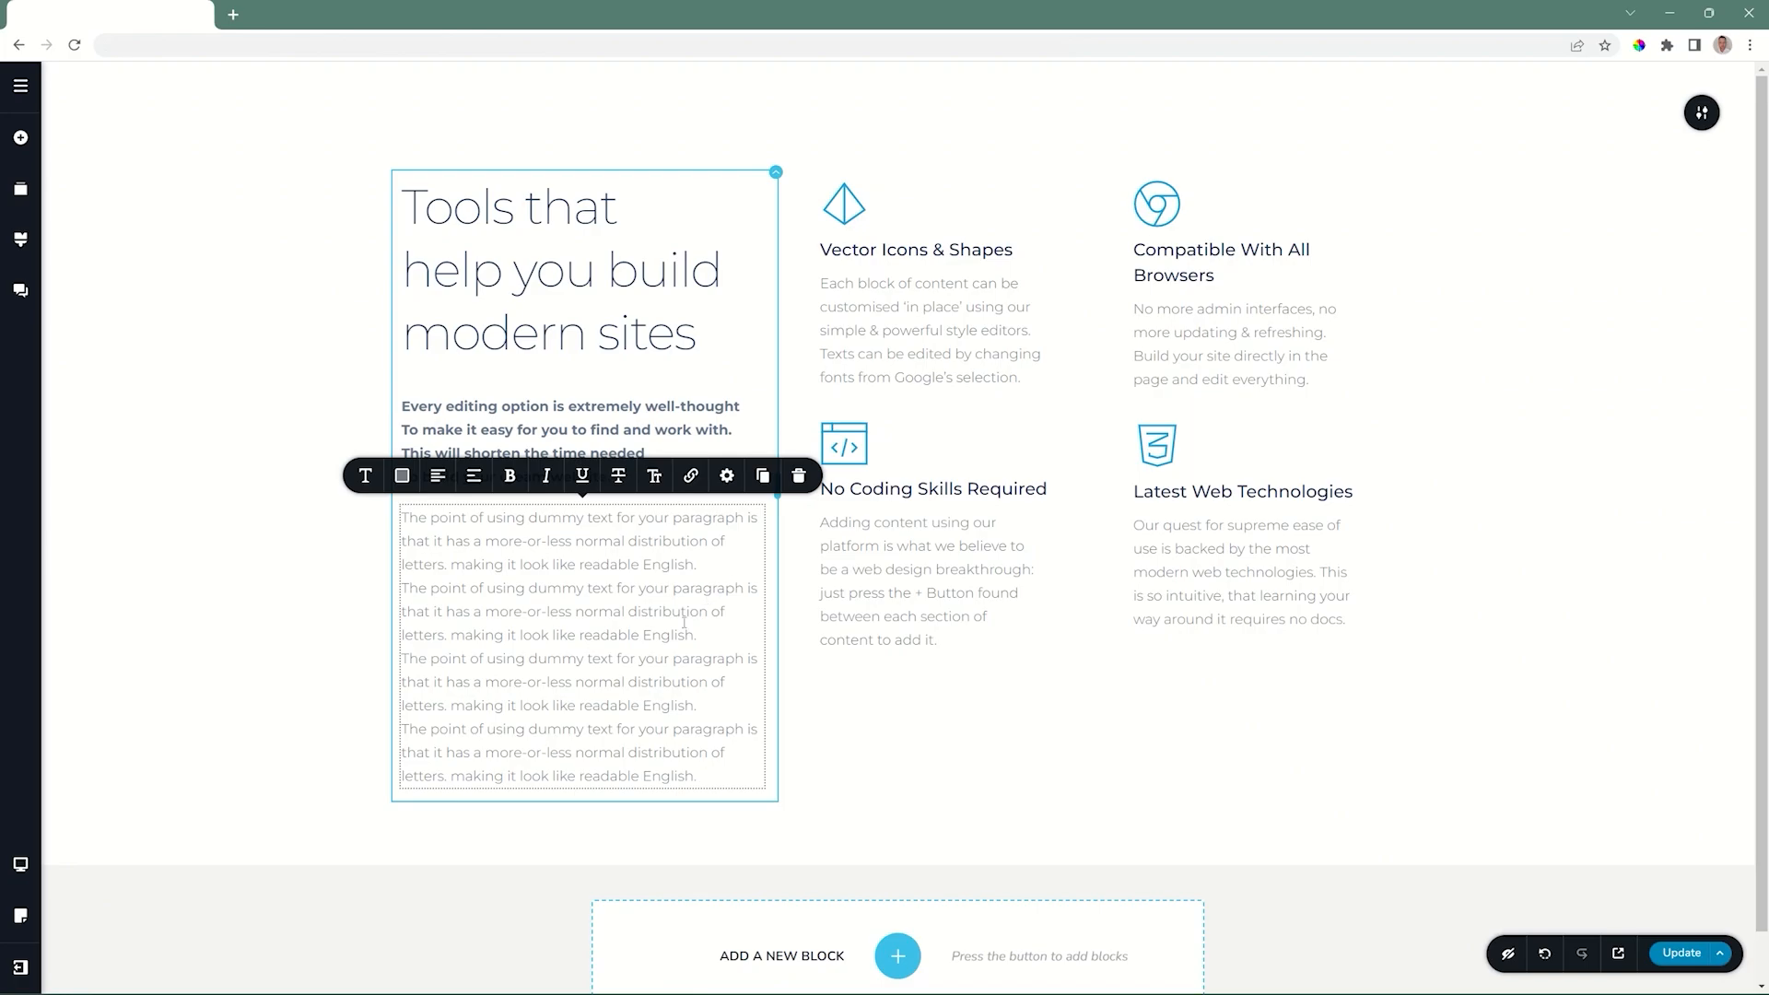
Step: Set the Gap Above to 14 for all four dummy paragraphs in the new Text element
key(ctrl+a)
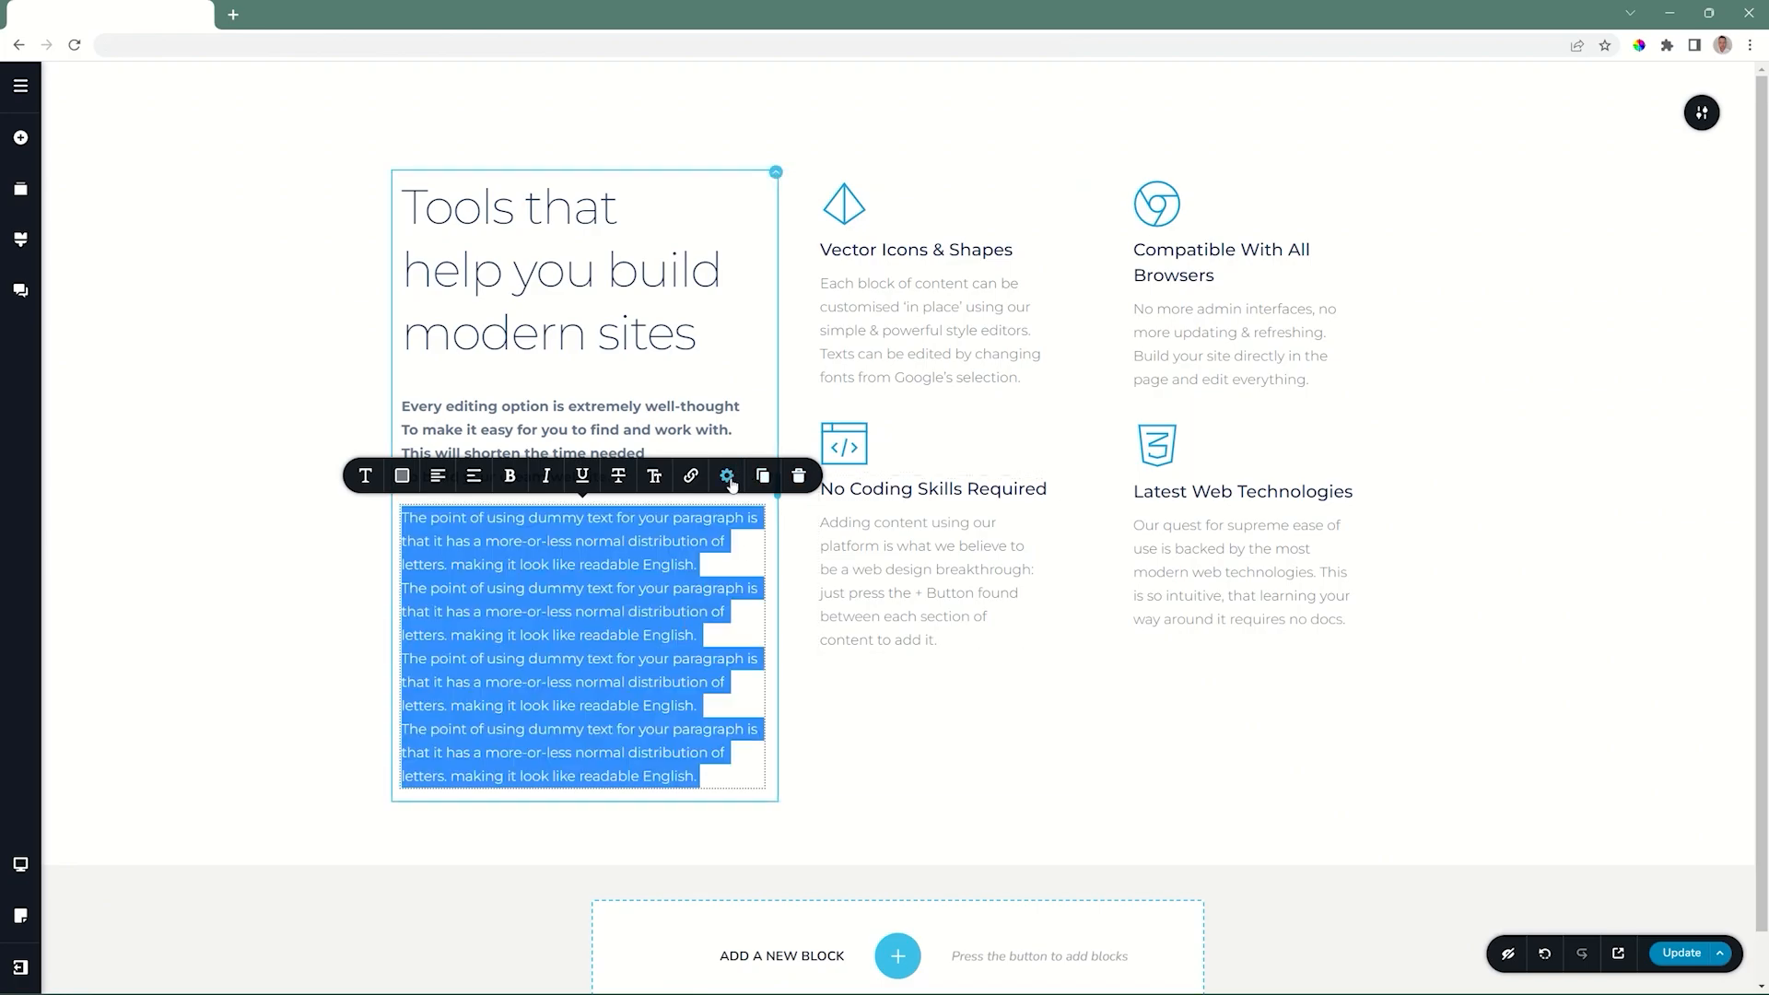
click(729, 479)
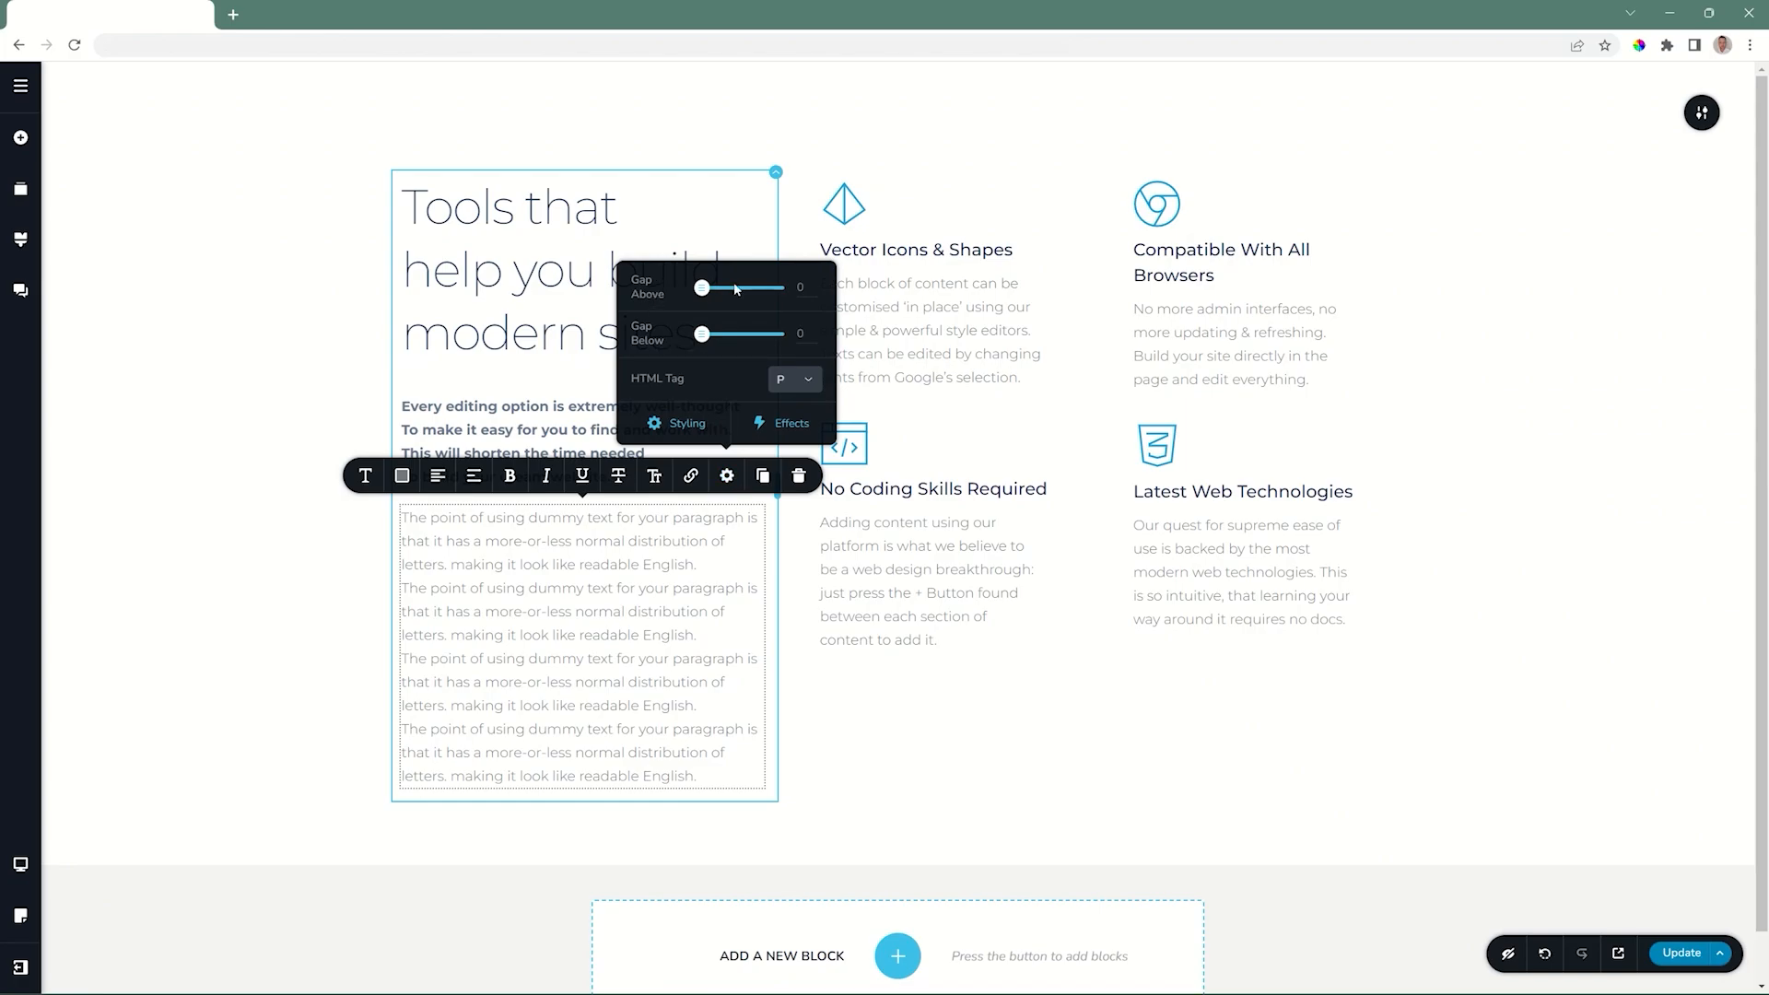
click(703, 287)
drag(703, 288, 711, 287)
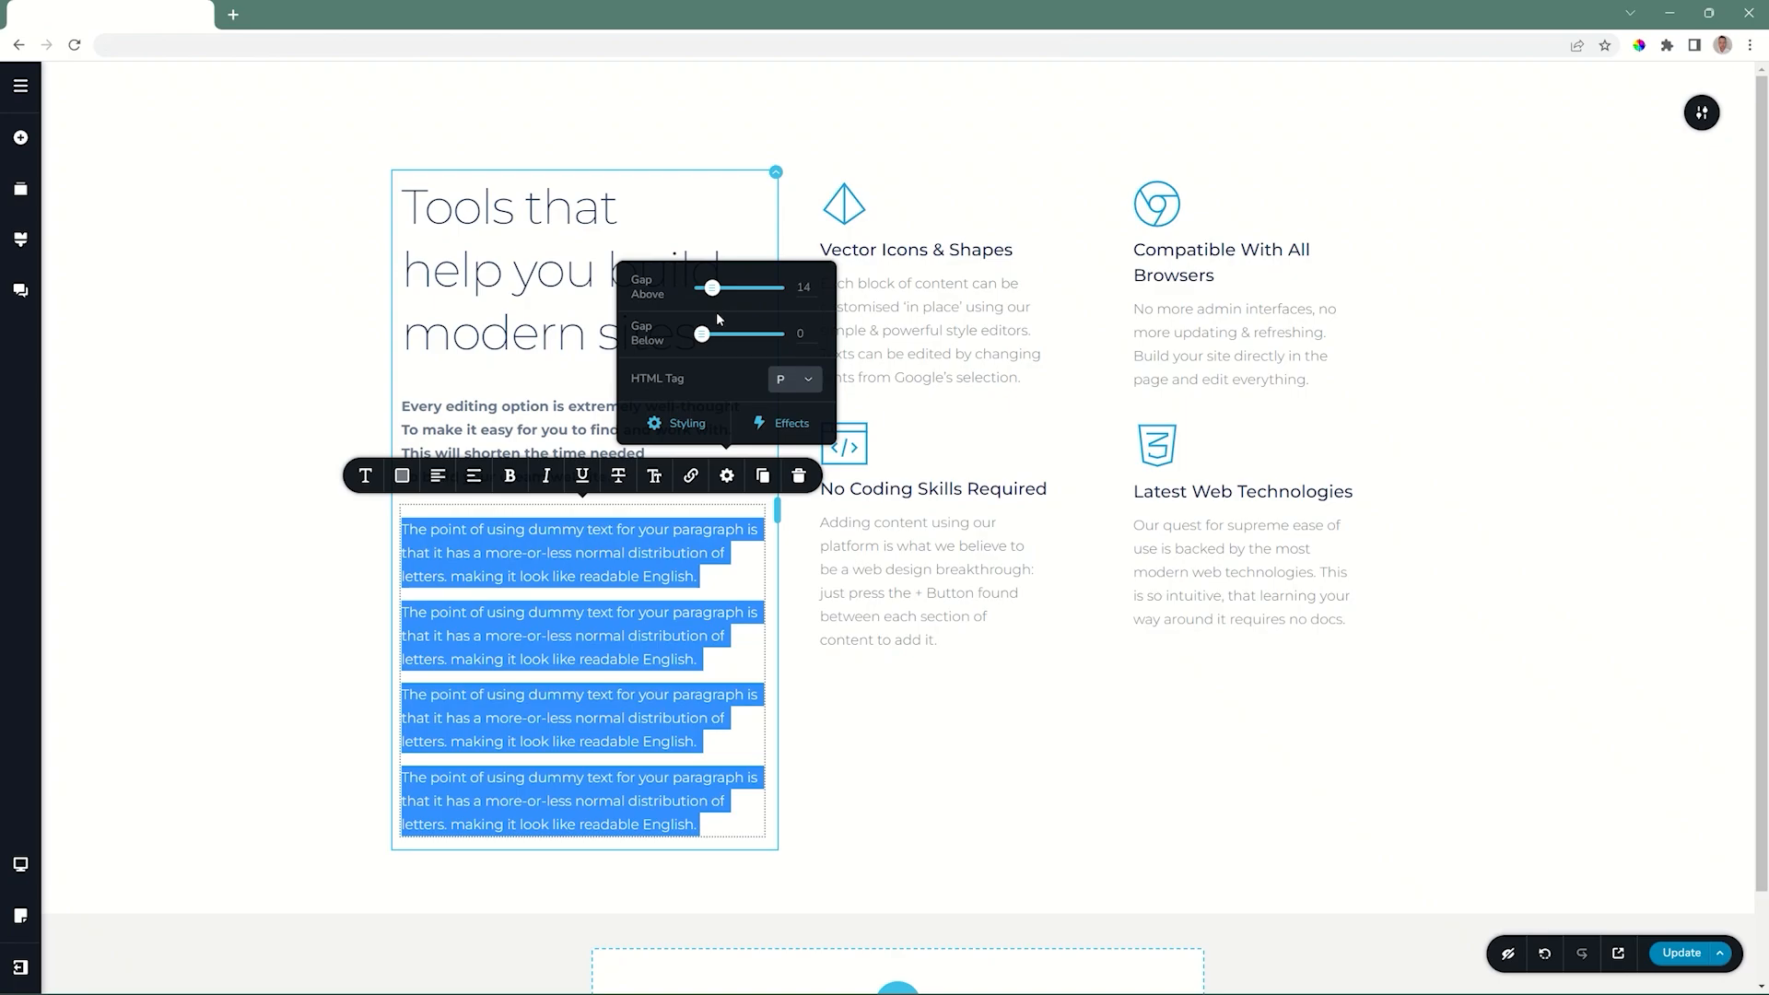
click(693, 481)
click(546, 693)
click(866, 758)
click(573, 672)
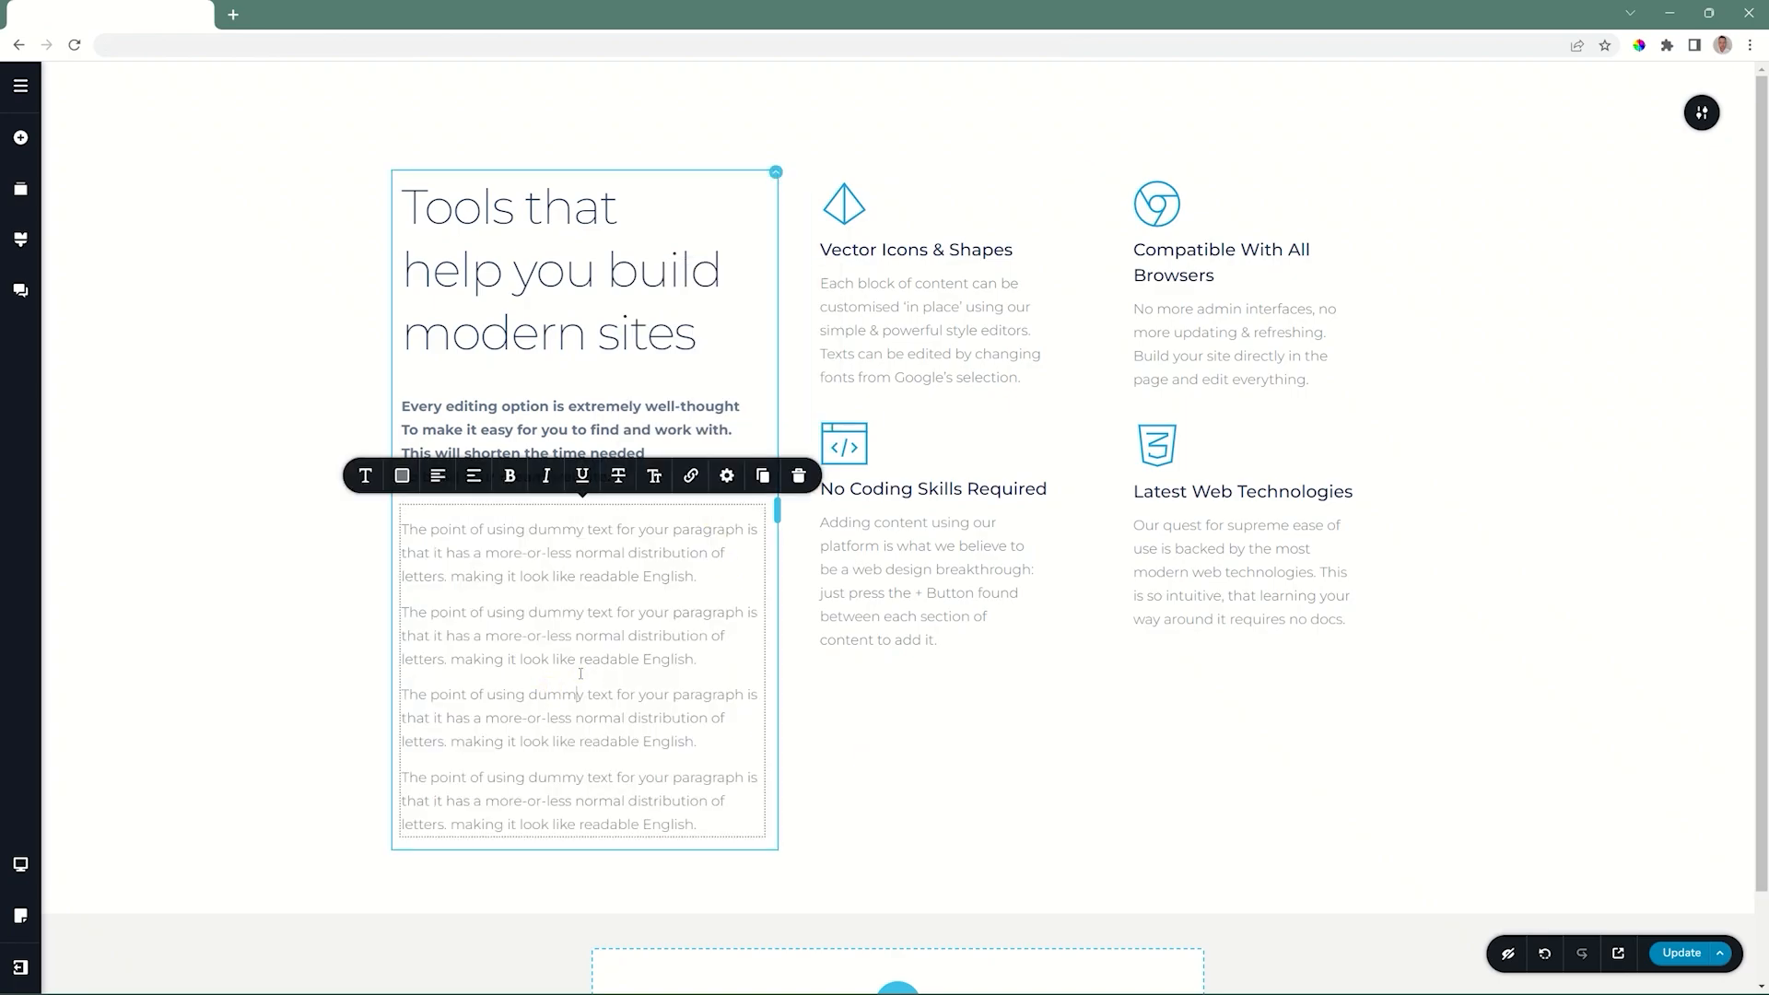
Step: Examine the HTML tag options and the typography presets available for the "Tools that help you build modern sites" heading
click(660, 283)
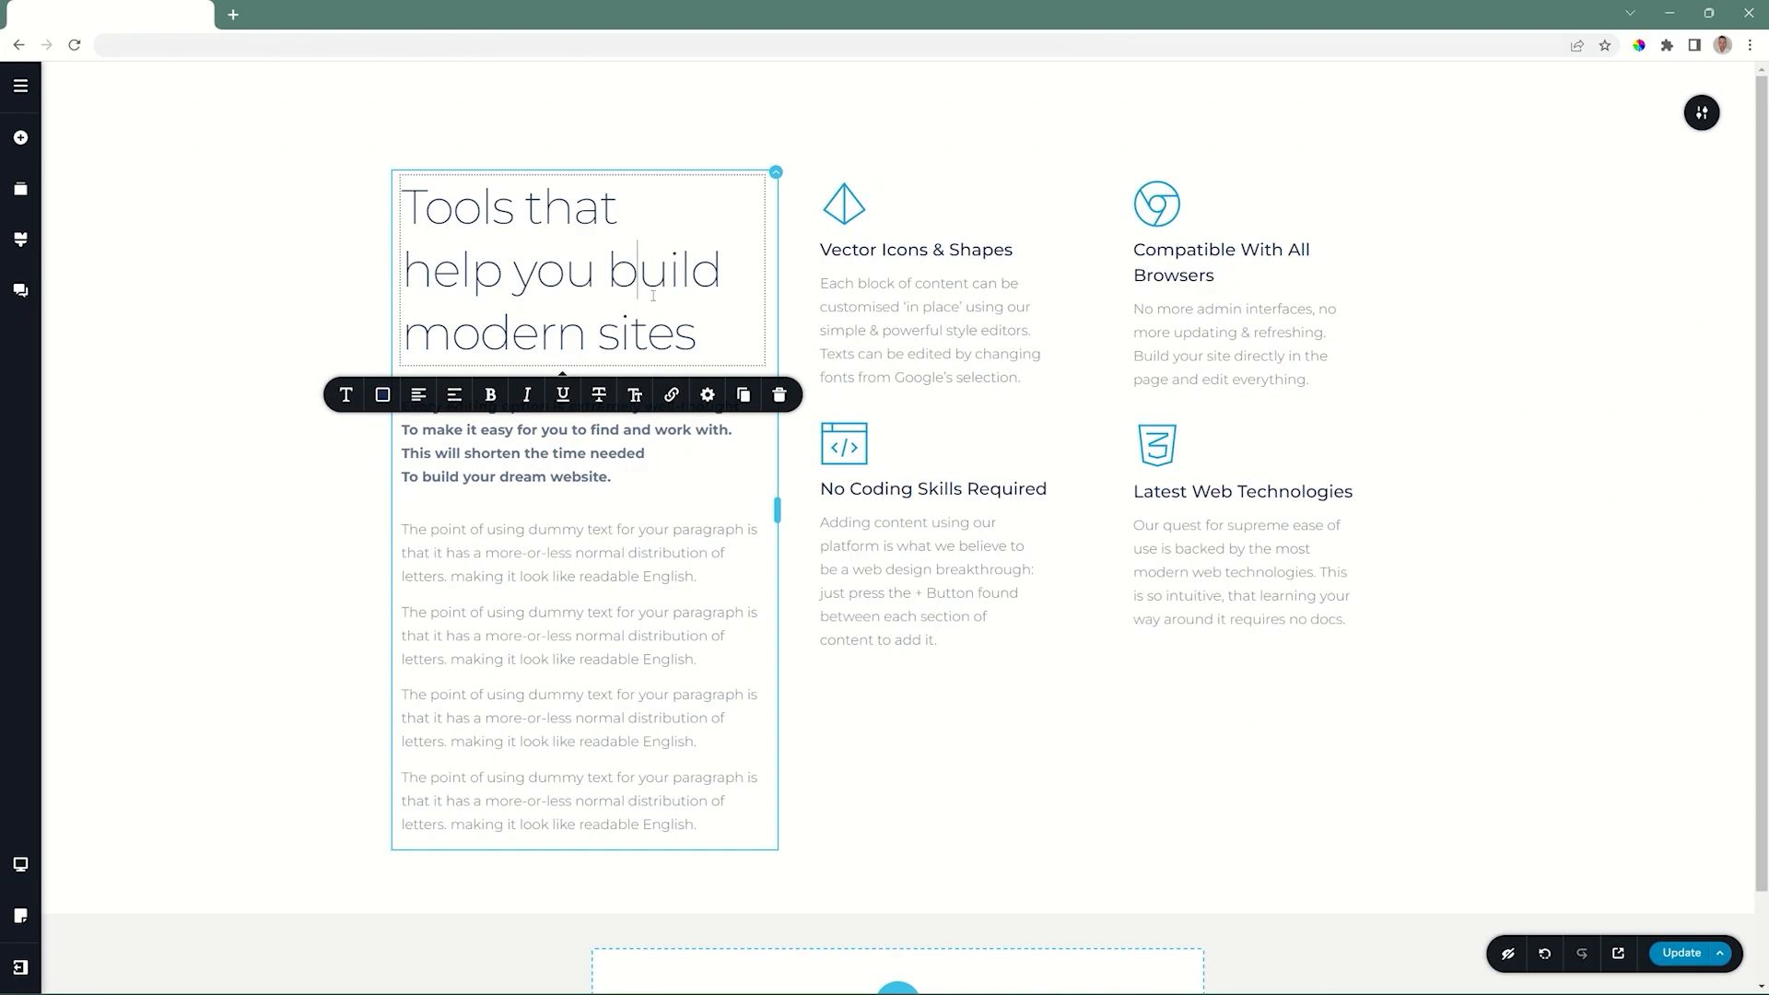
click(708, 396)
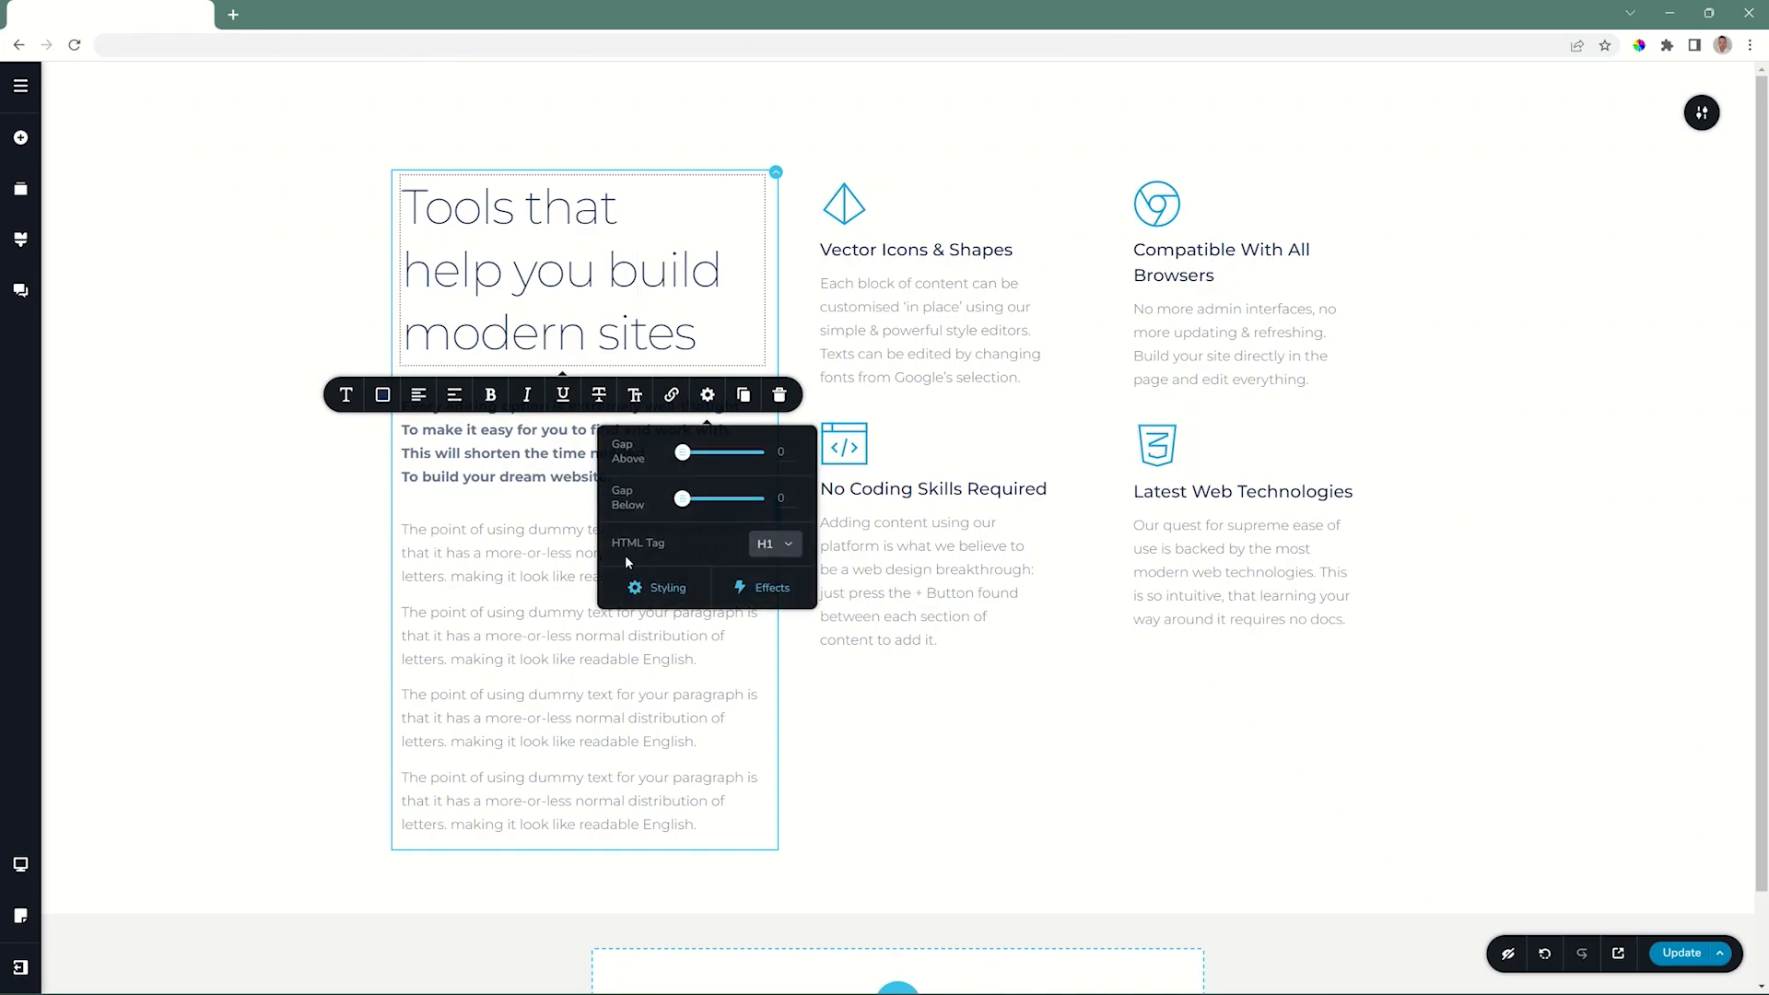
click(786, 547)
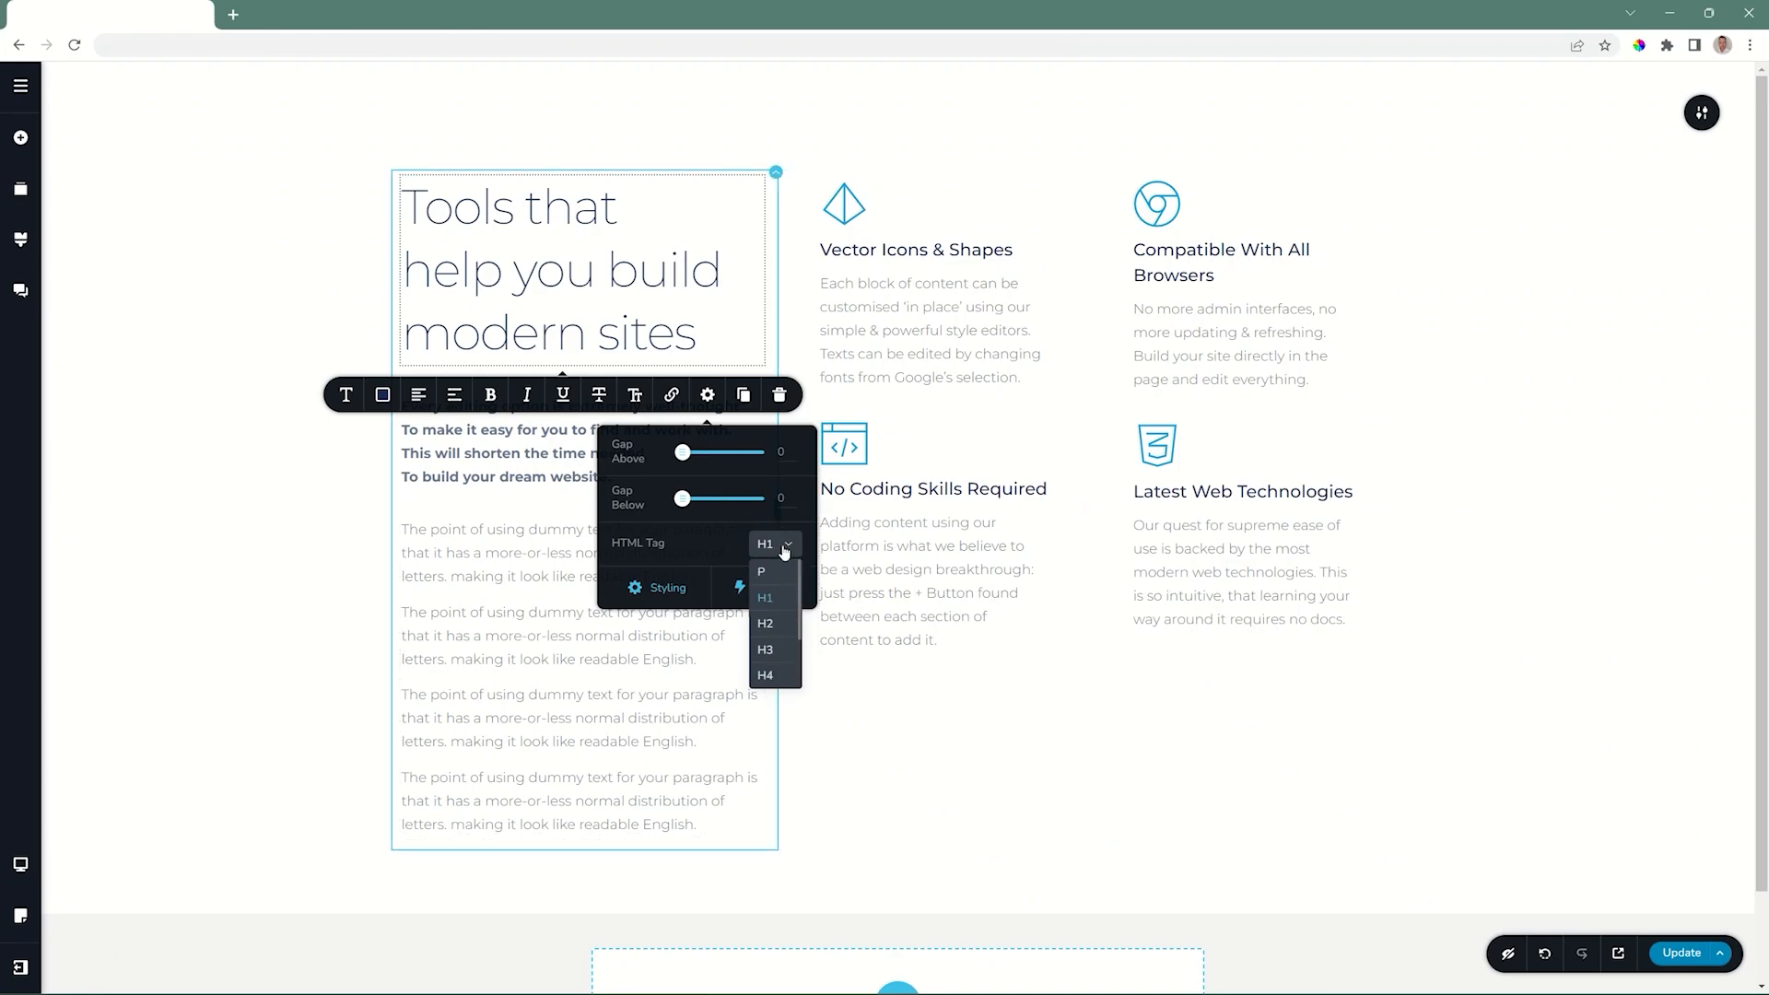
click(784, 547)
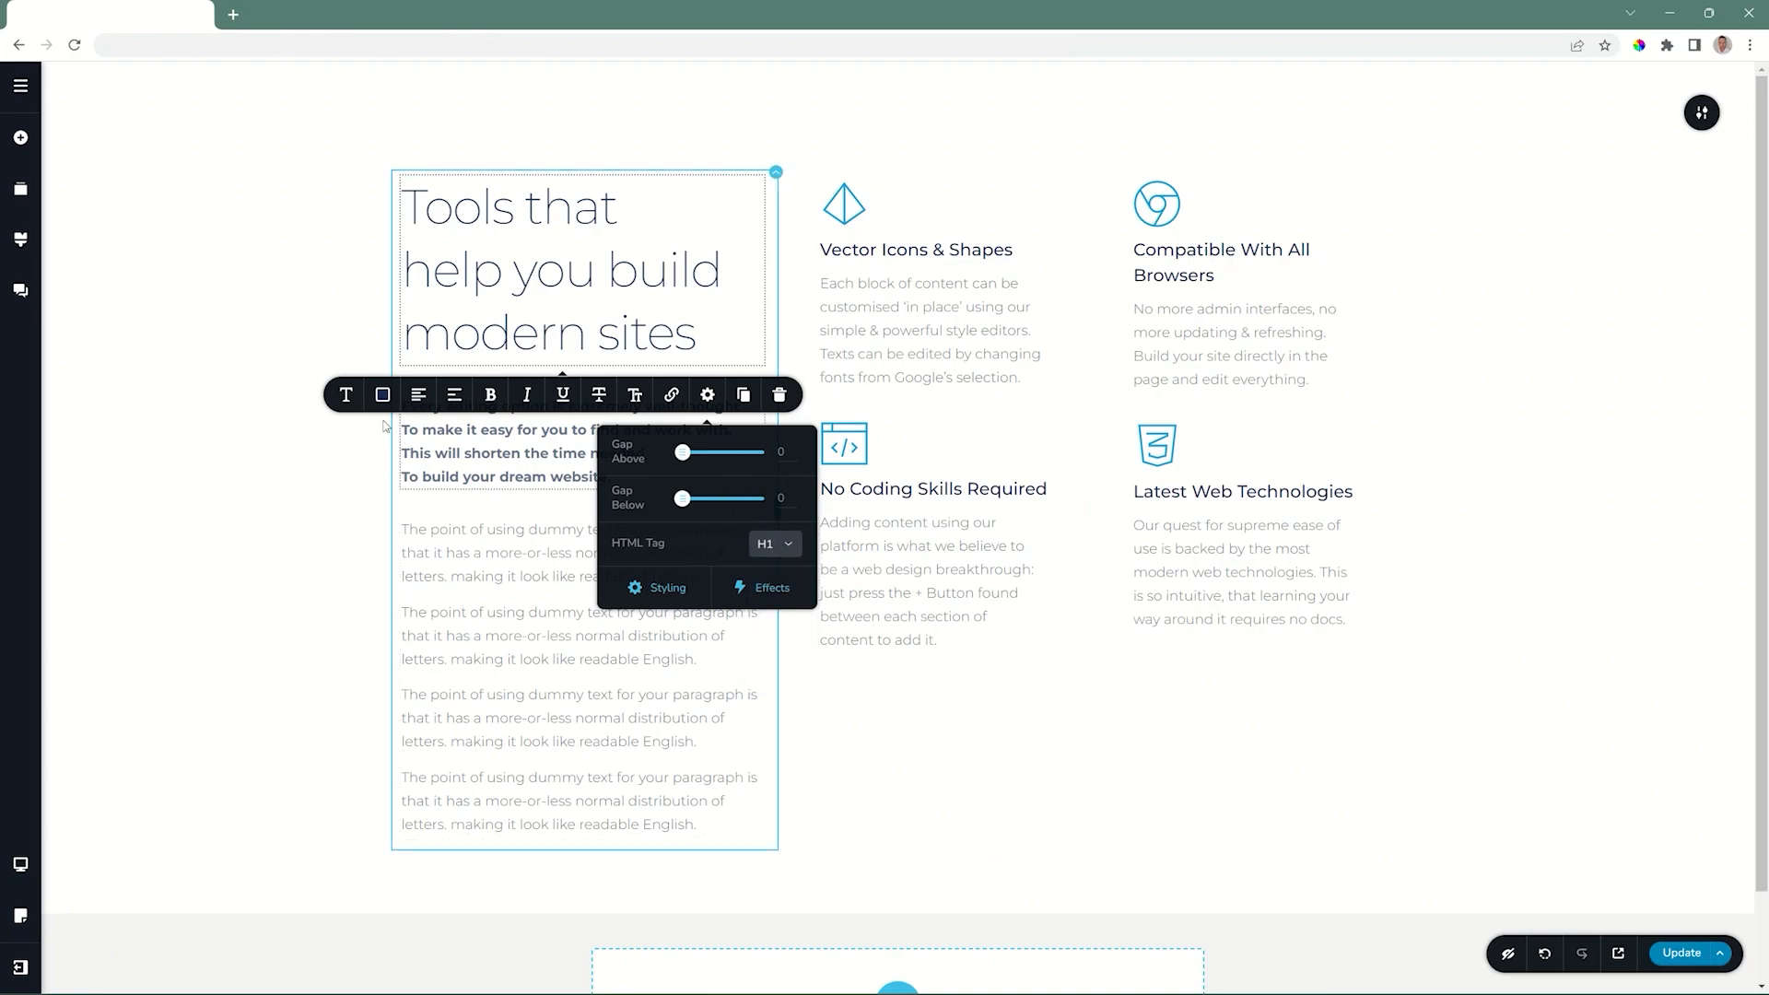
click(346, 395)
click(450, 475)
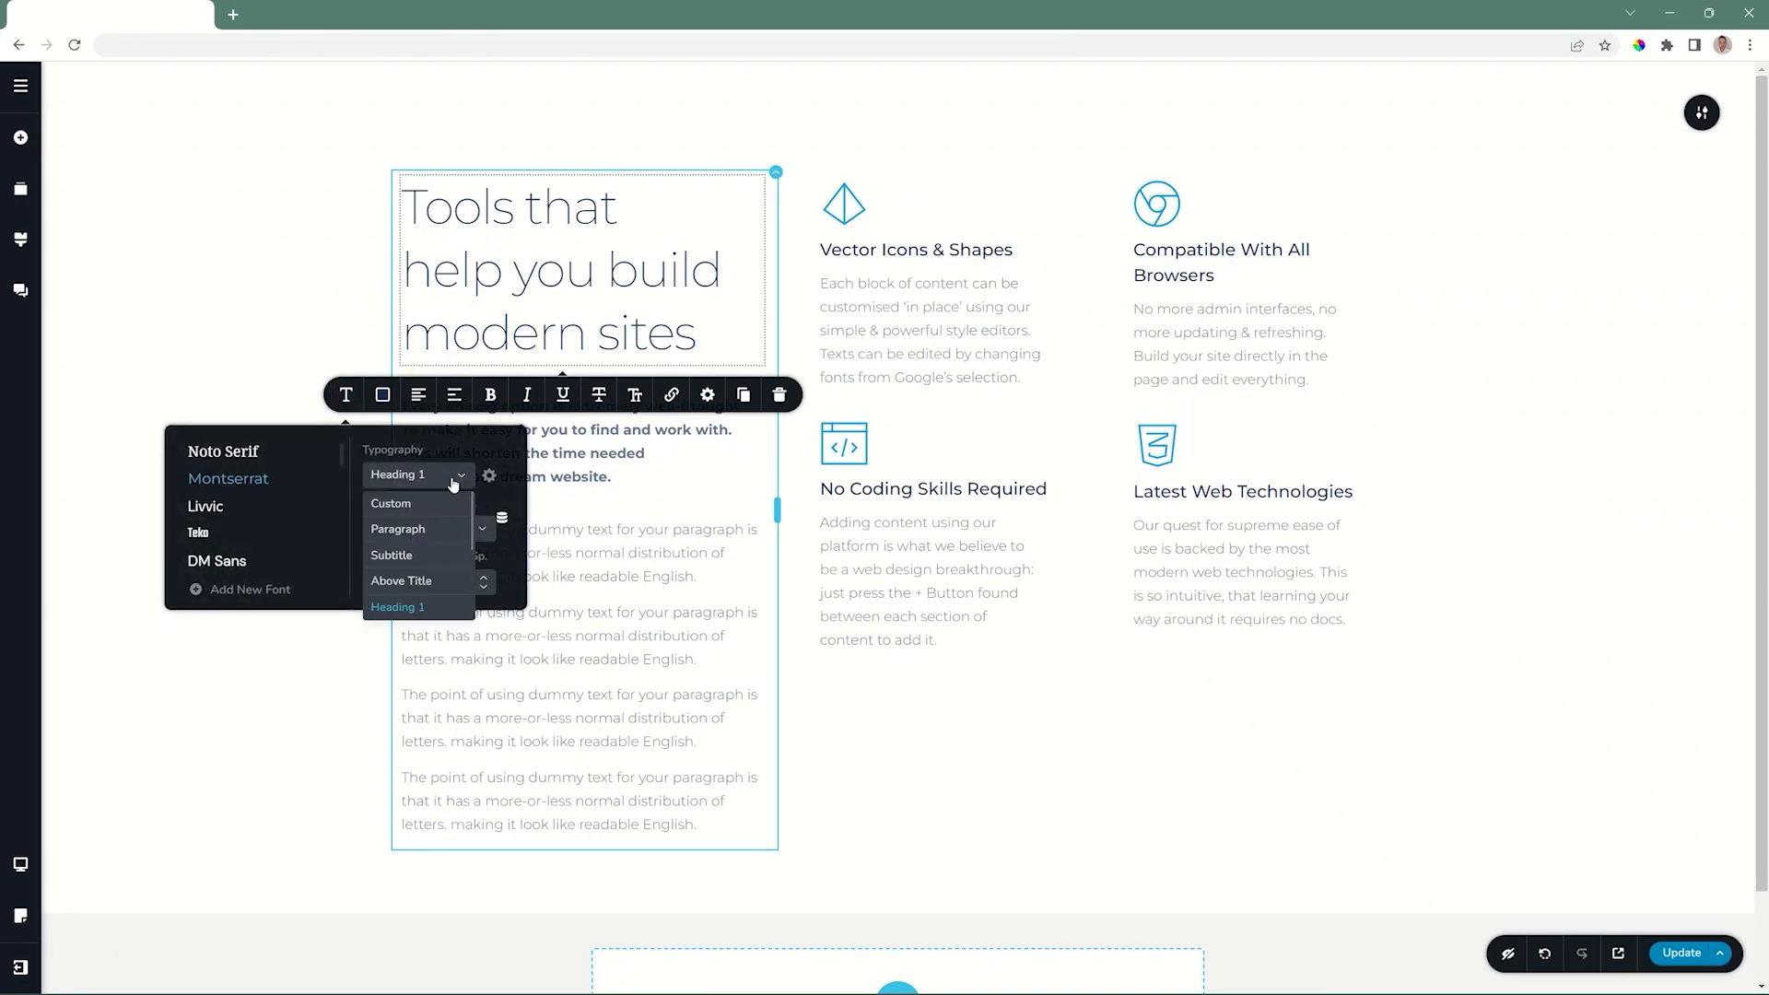
scroll(417, 550, down, 3)
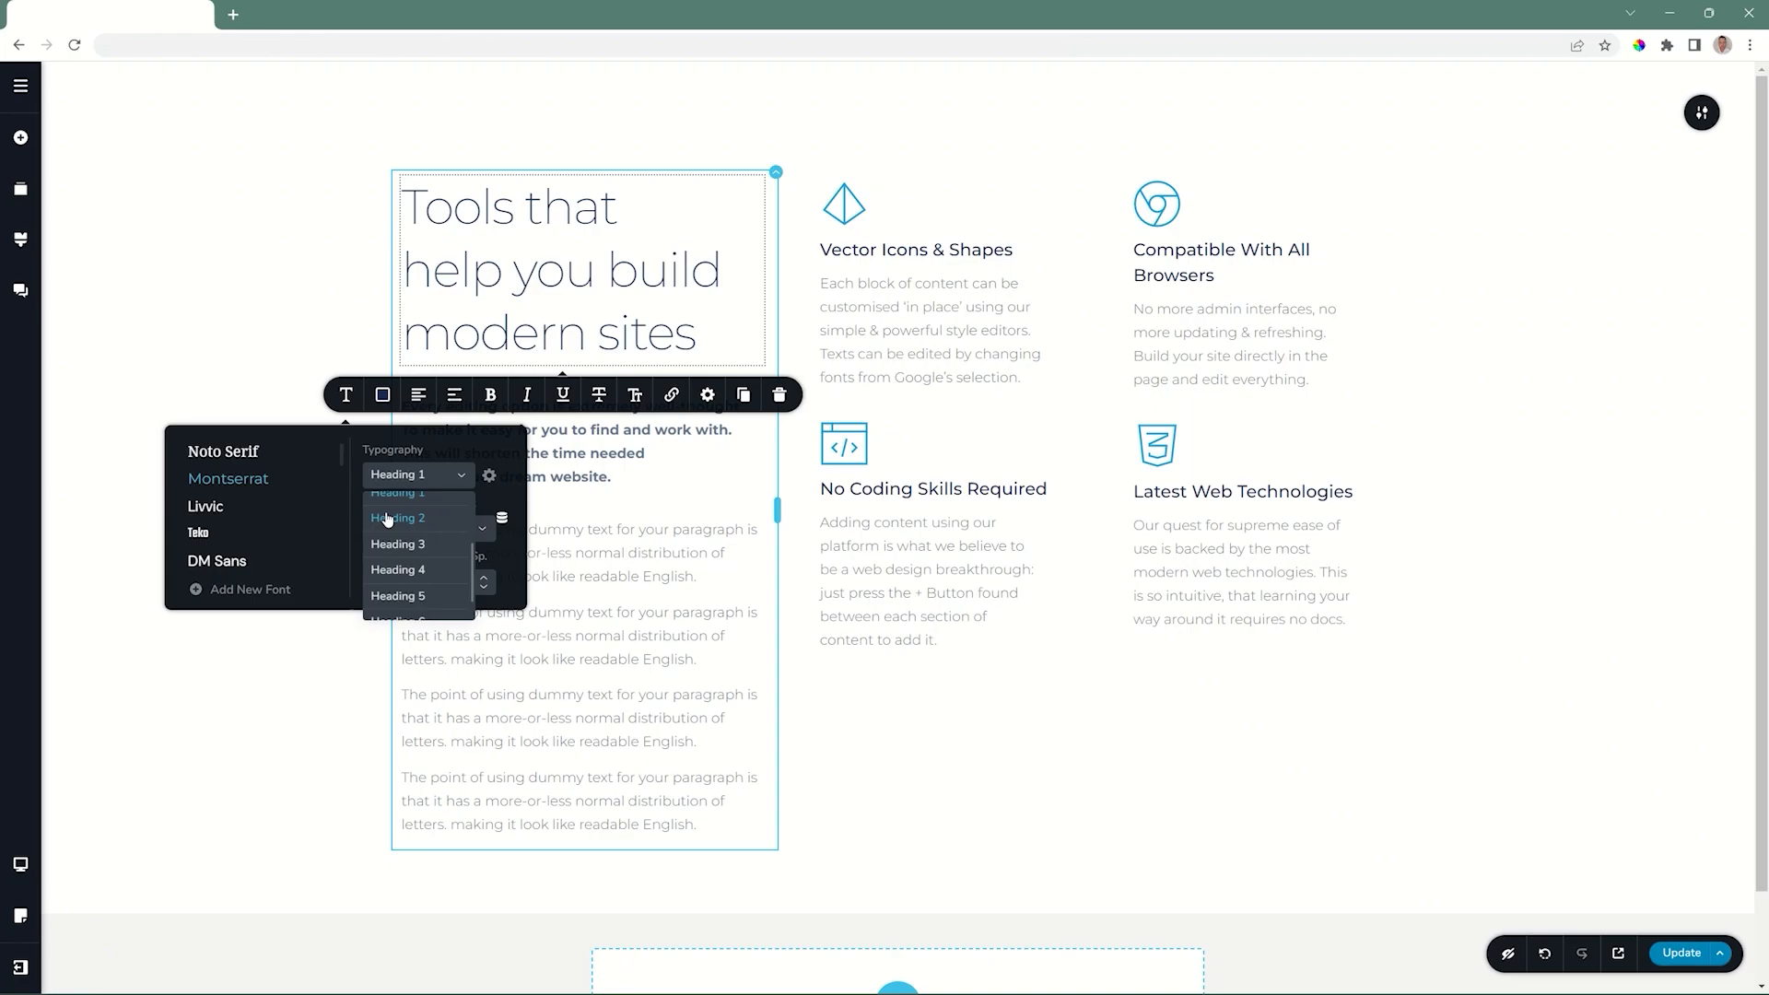
scroll(387, 520, up, 3)
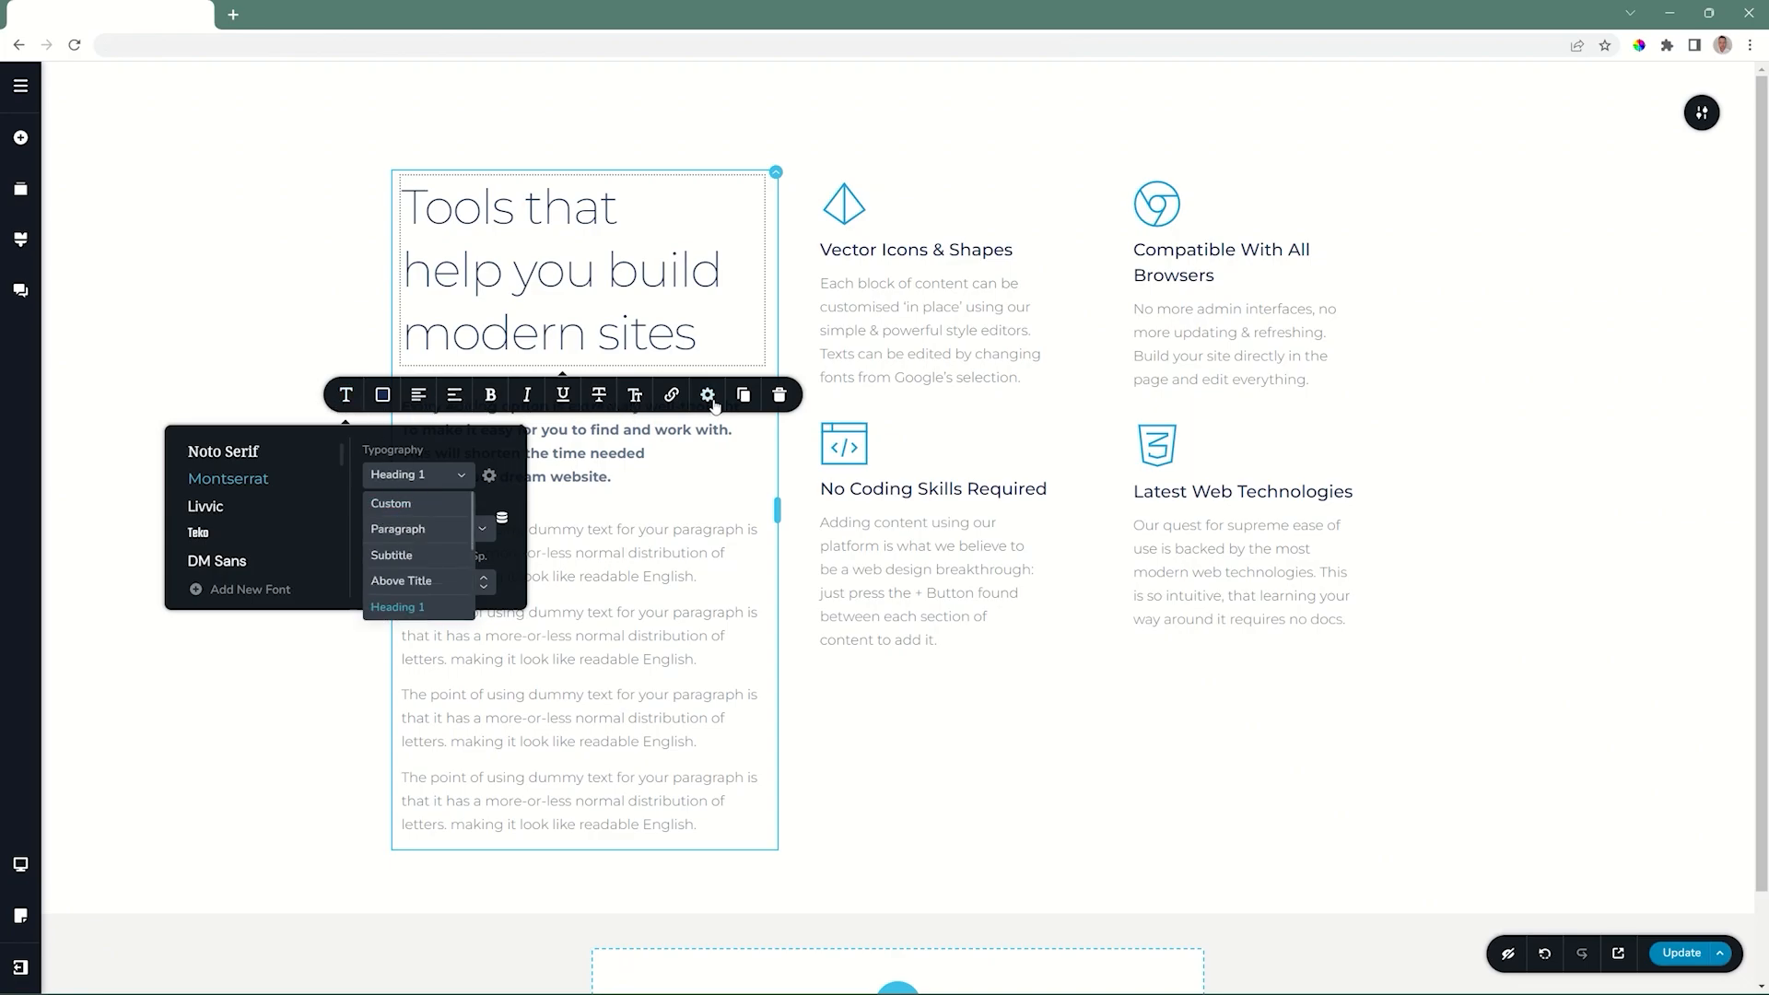
Step: Set the HTML tag of the "Tools that help you build modern sites" heading to H2
click(706, 395)
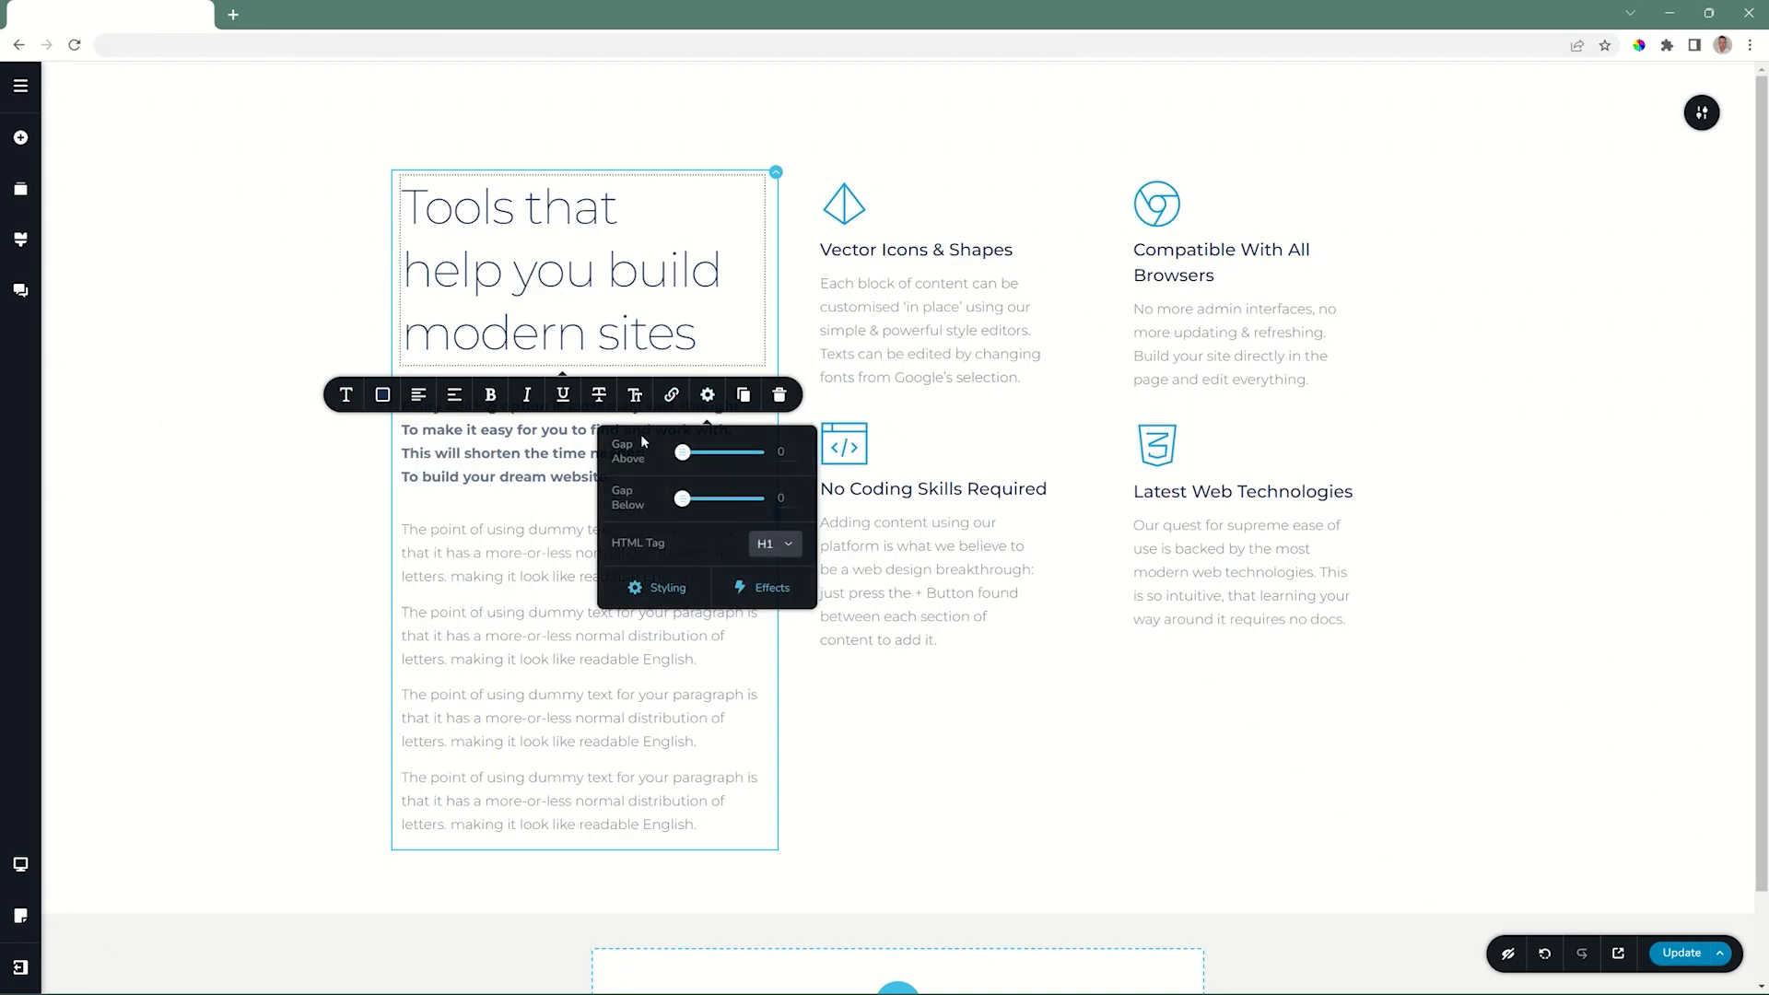
click(800, 554)
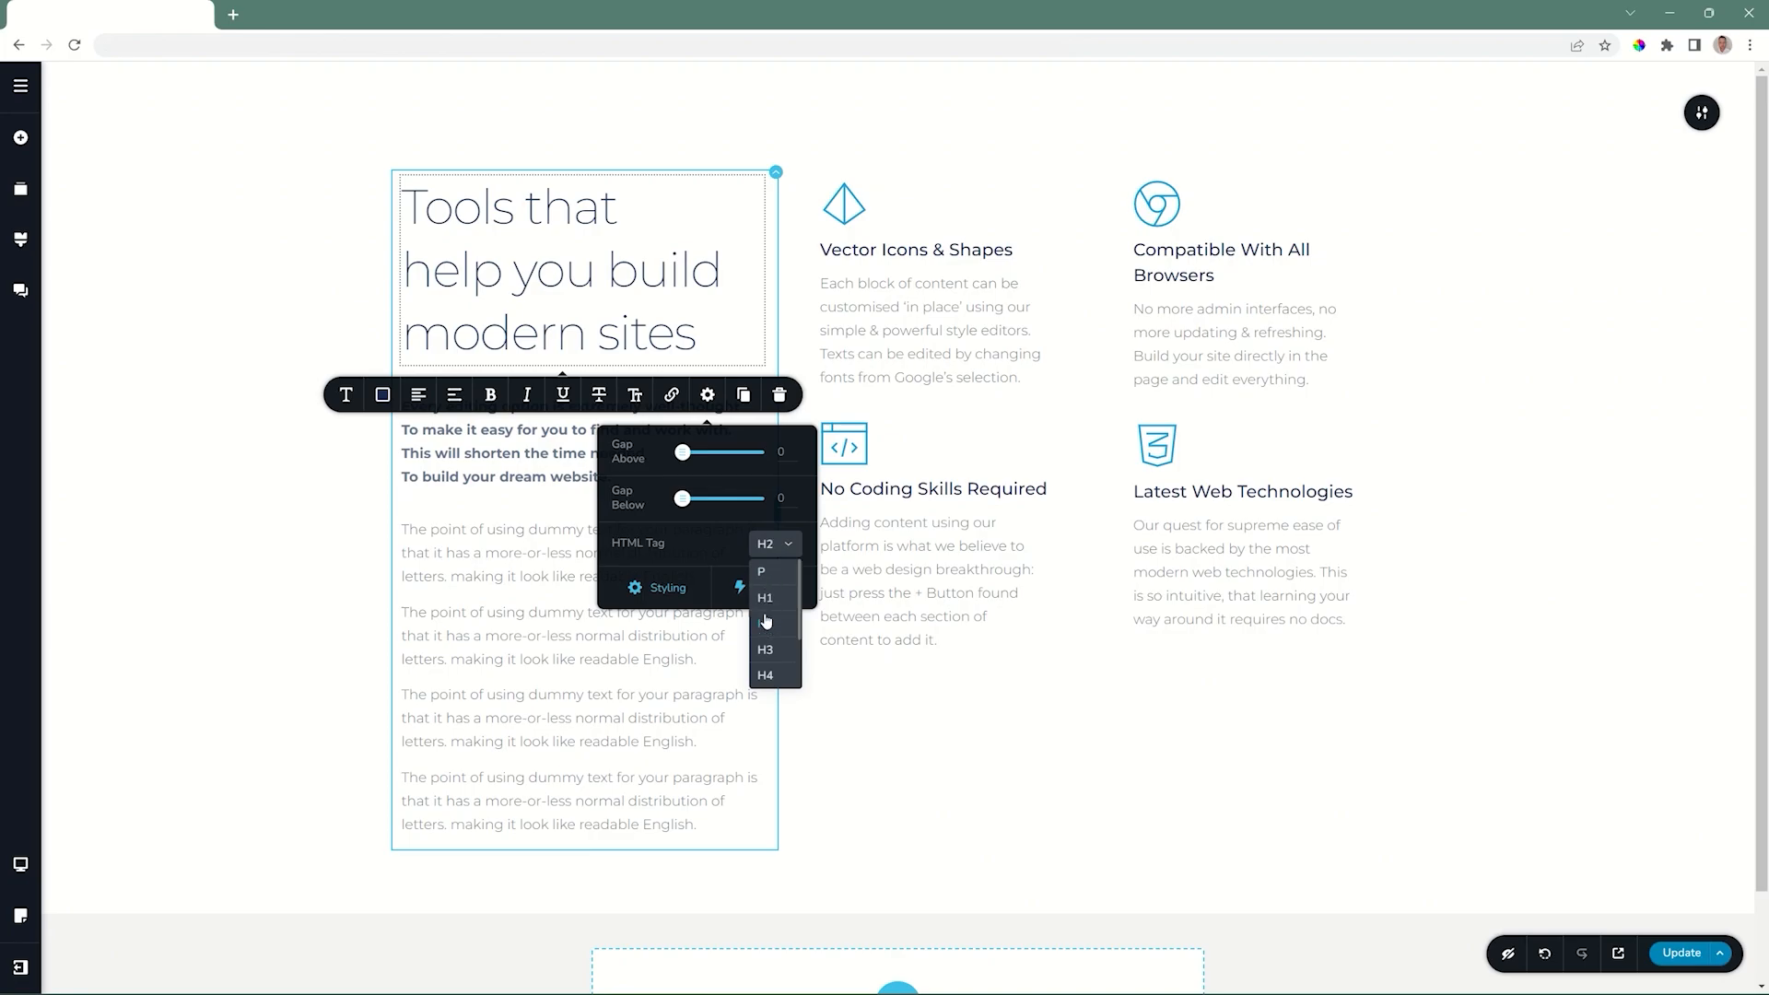
click(765, 610)
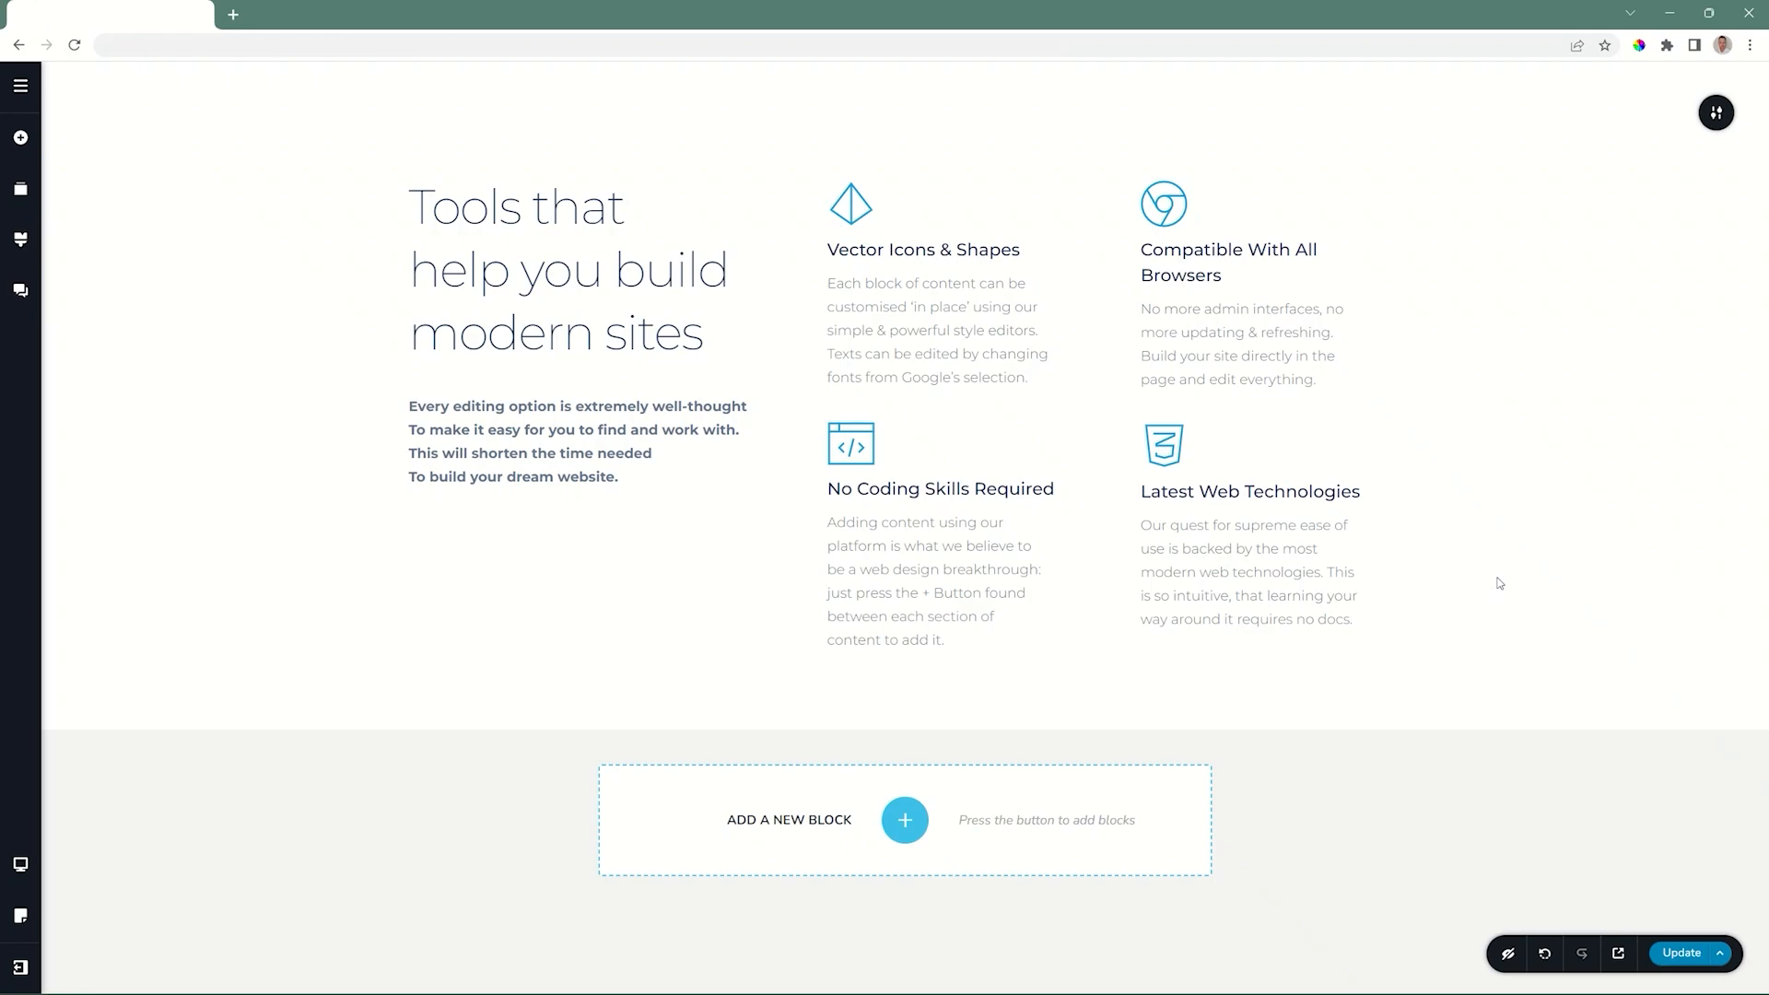
Step: Switch the page to the Tablet view and open the typography settings of the "Tools that help you build modern sites" heading
mouse_move(20, 864)
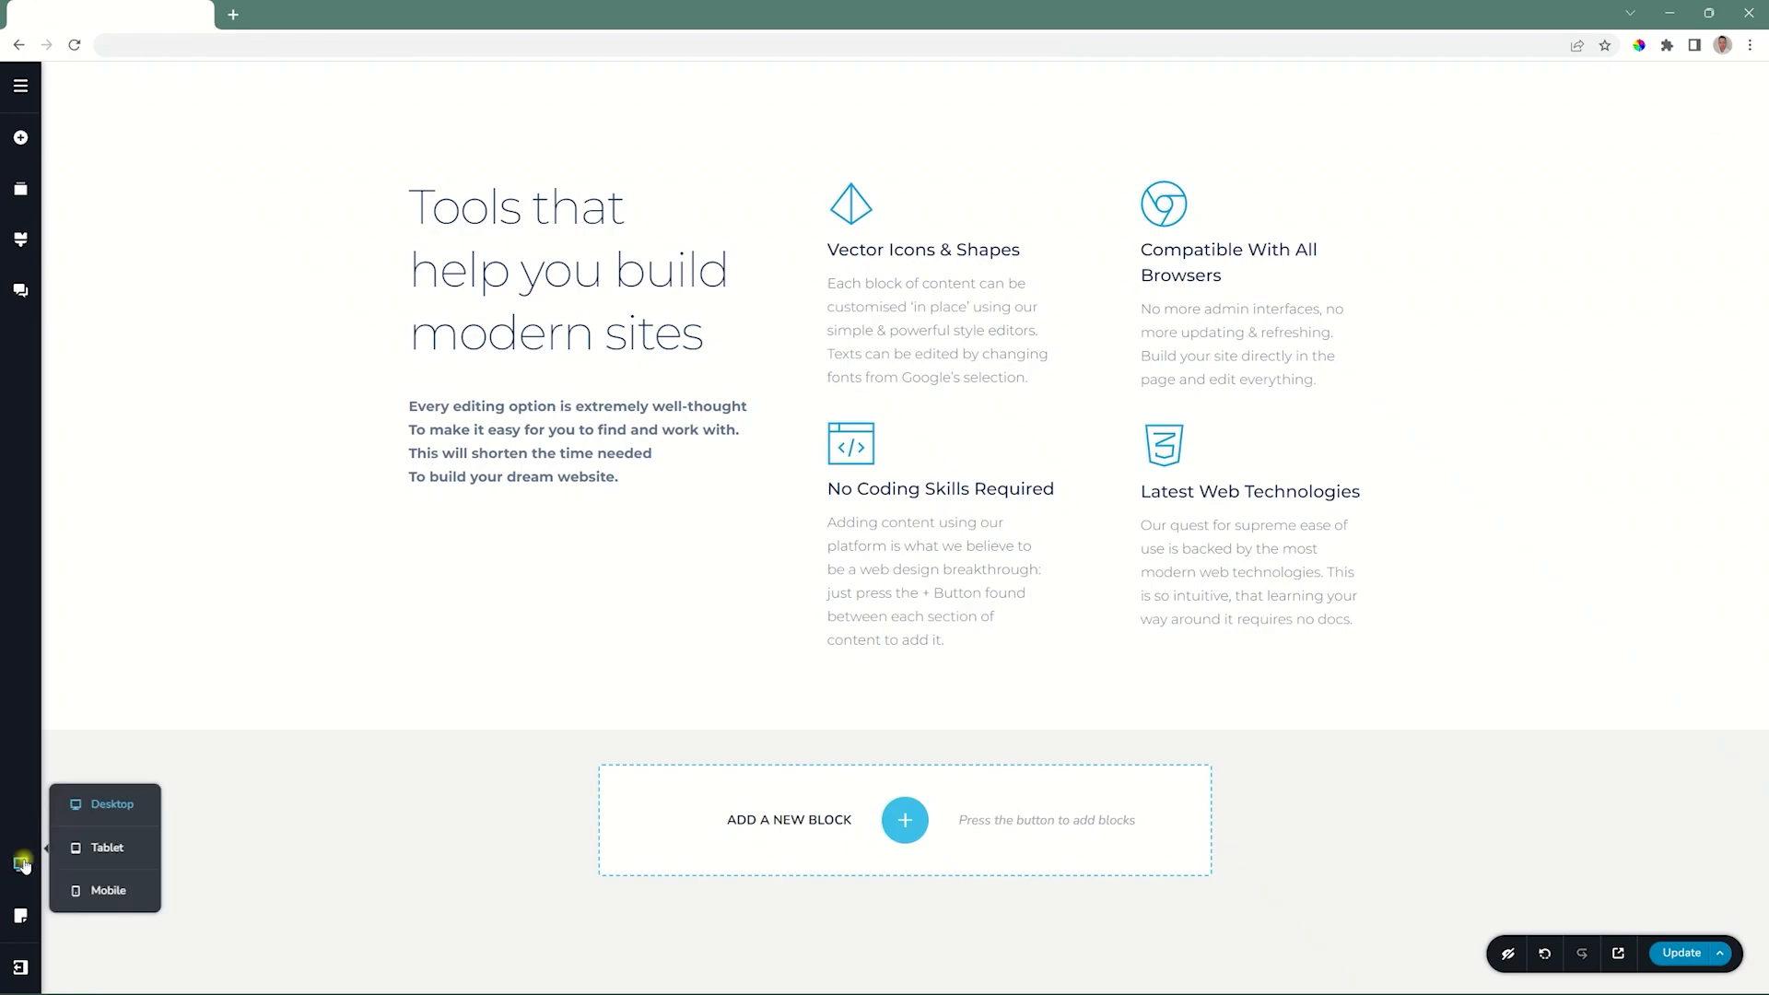
click(98, 855)
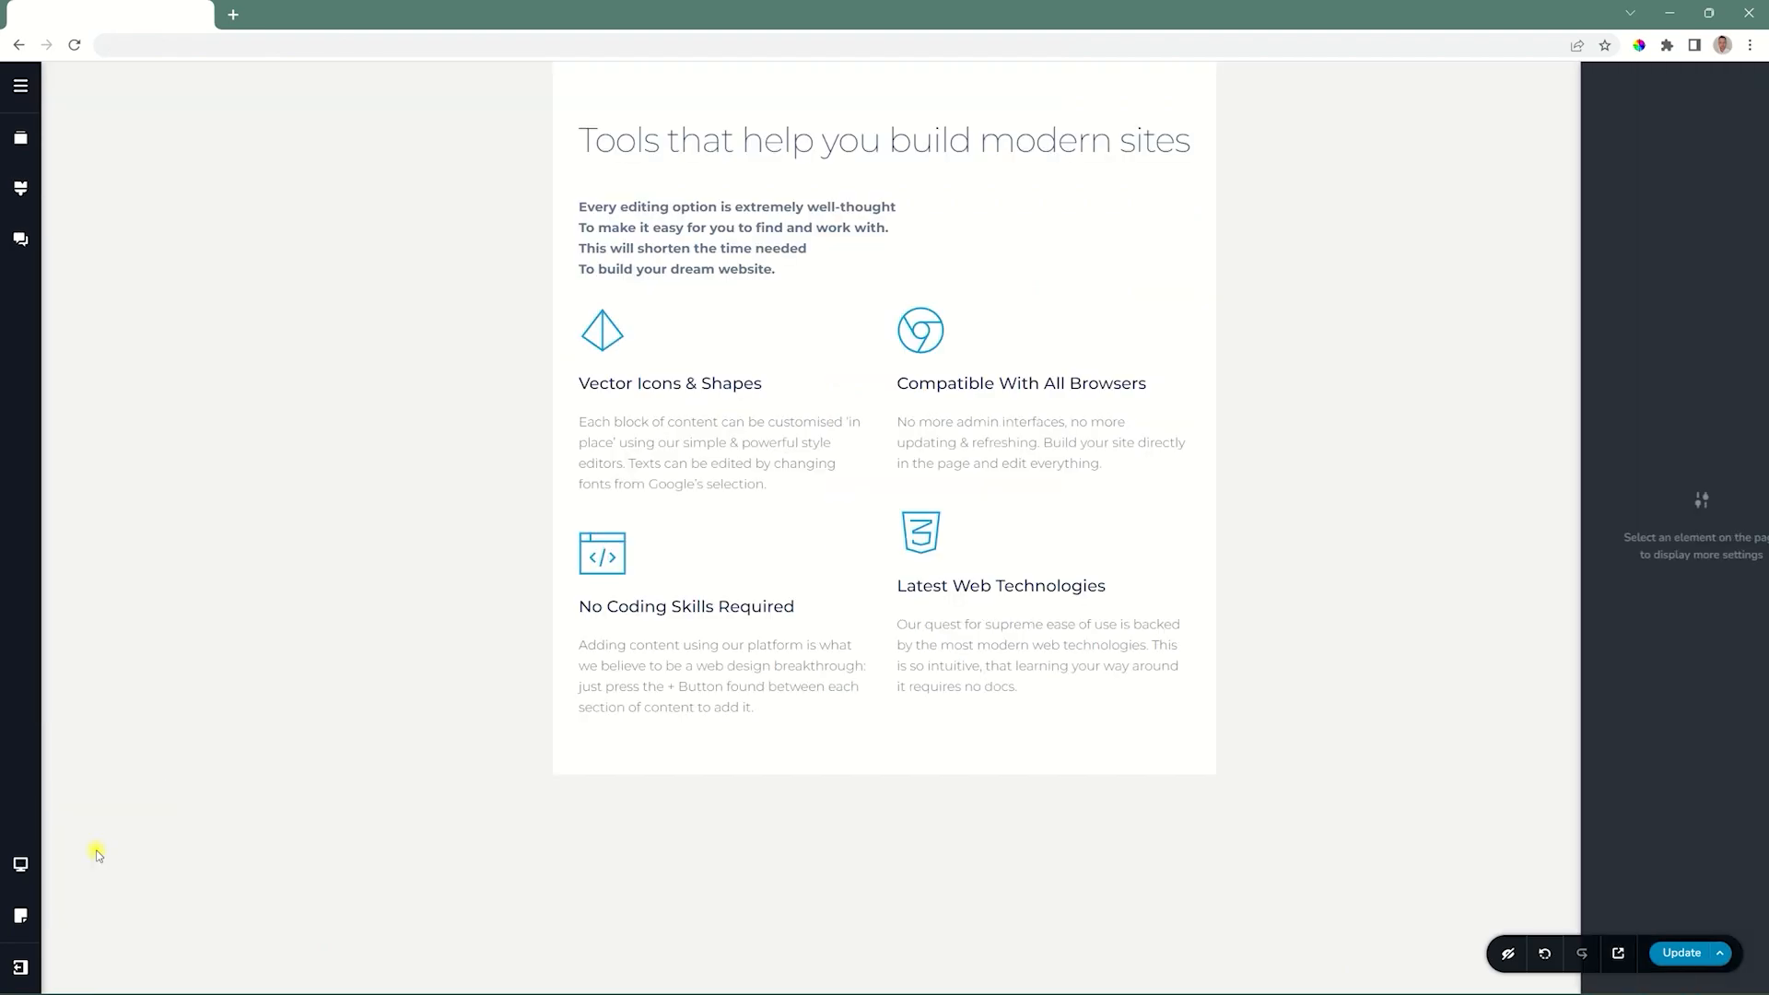
click(735, 148)
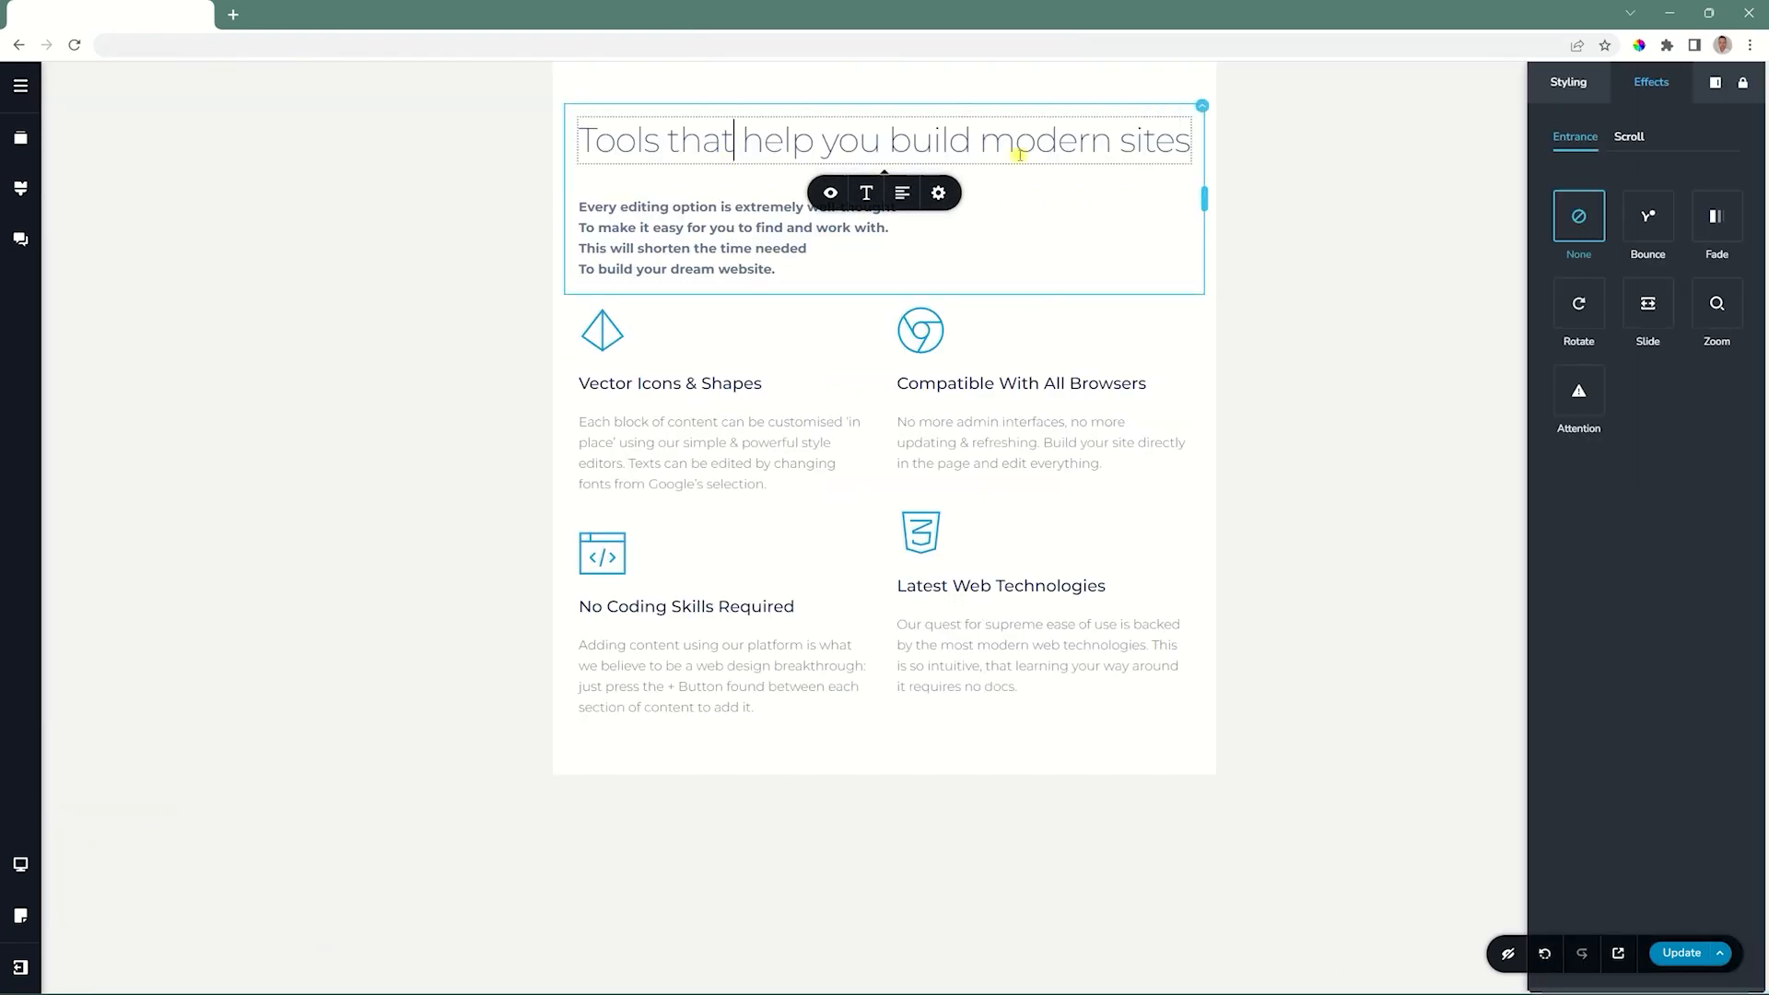
click(866, 194)
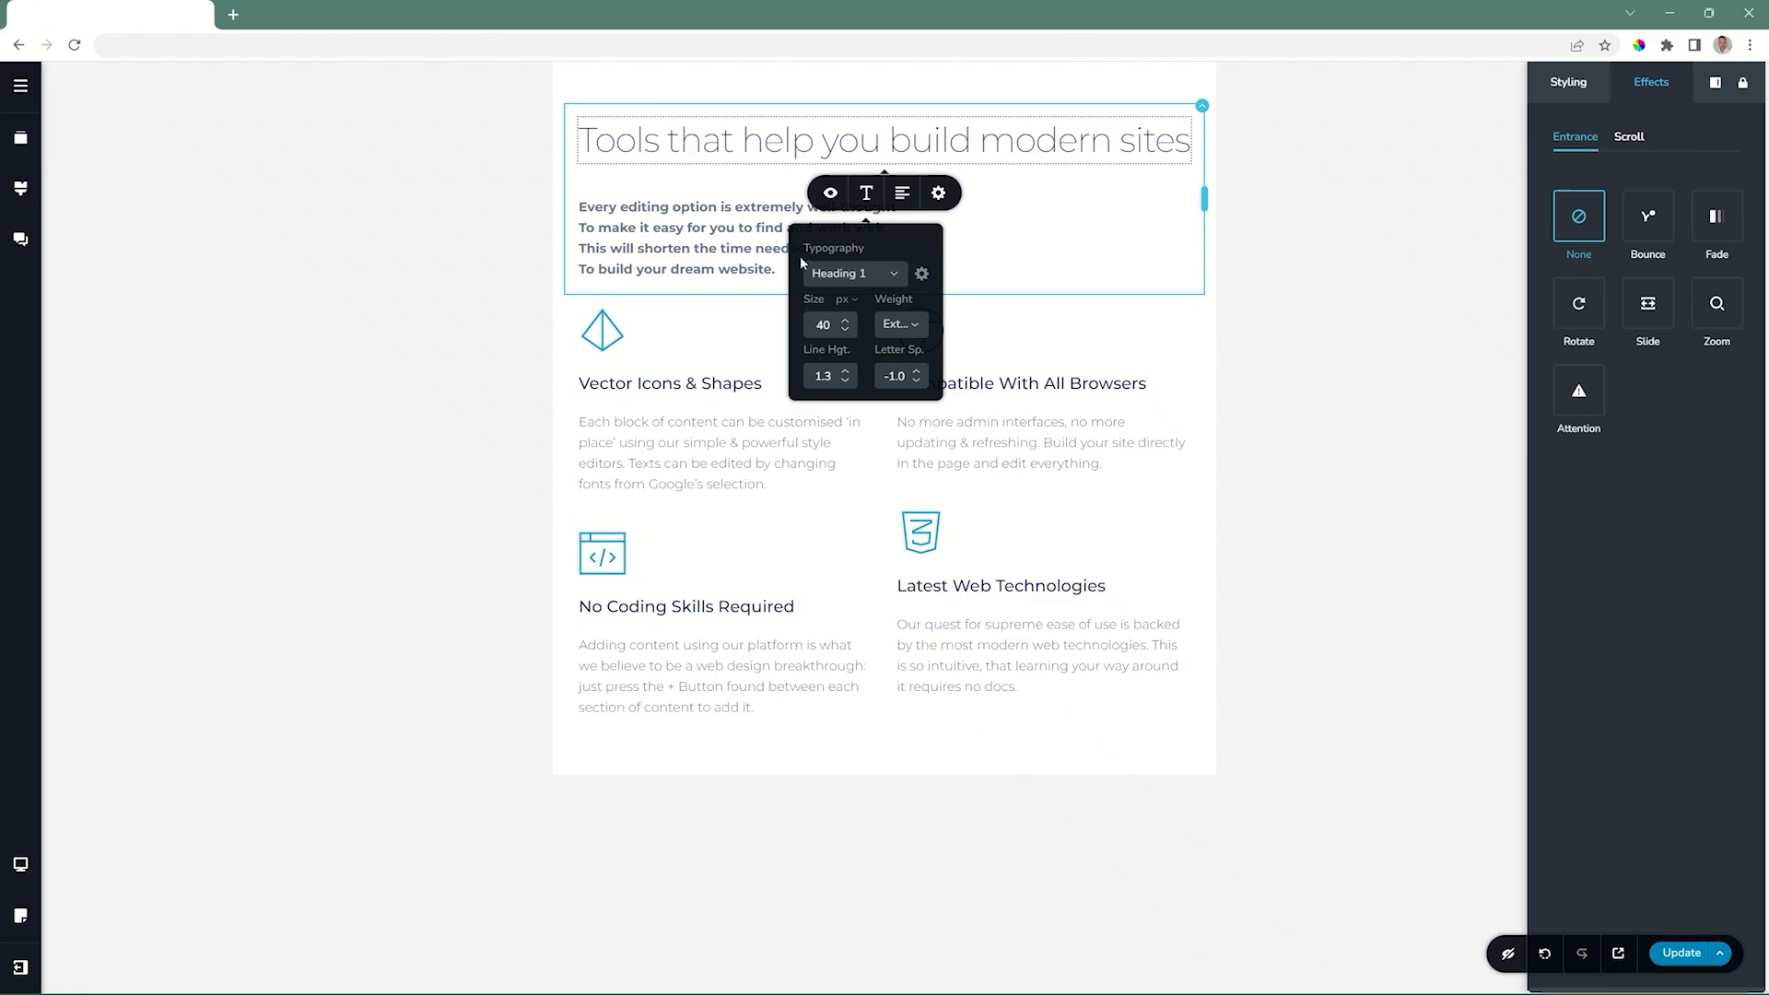